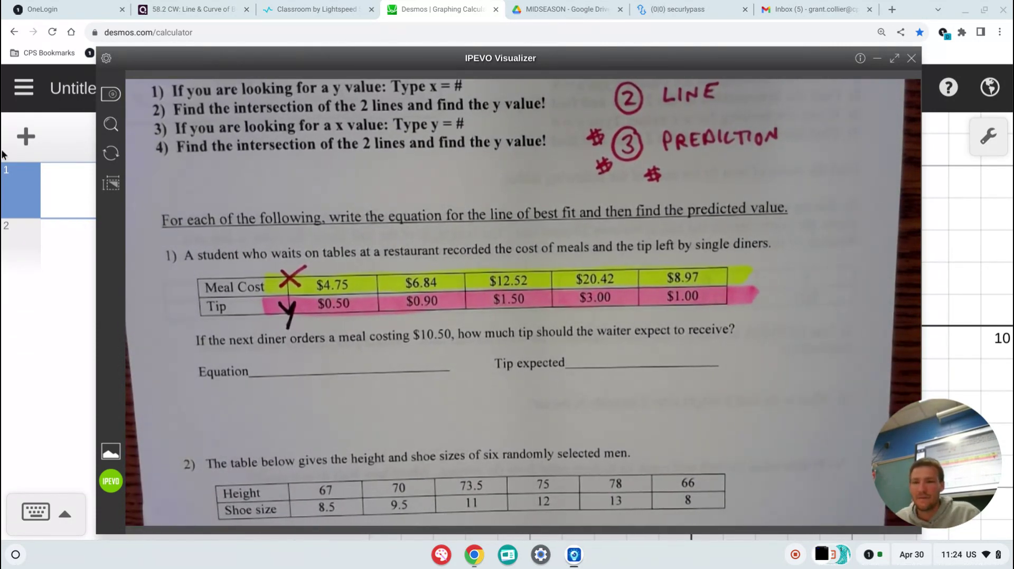
# View the meal cost and tip problem in the IPEVO Visualizer window and return to the graphing calculator.
pyautogui.click(65, 197)
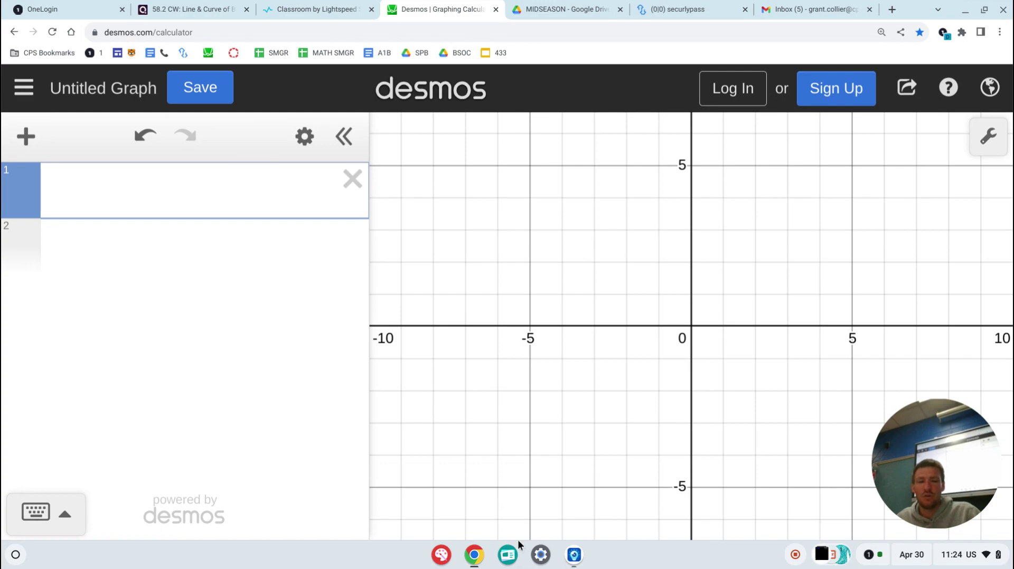
pyautogui.click(574, 555)
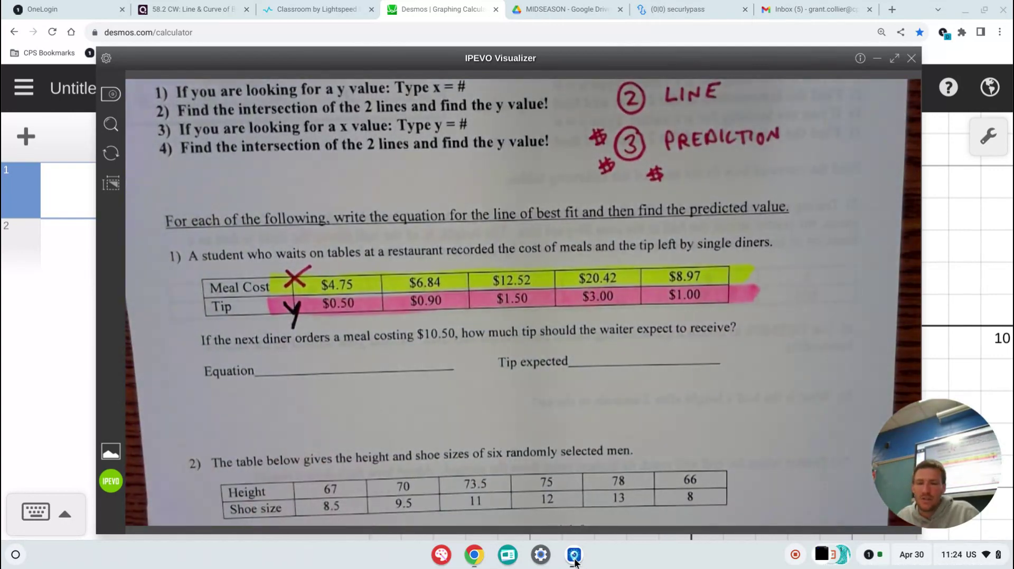
pyautogui.click(575, 562)
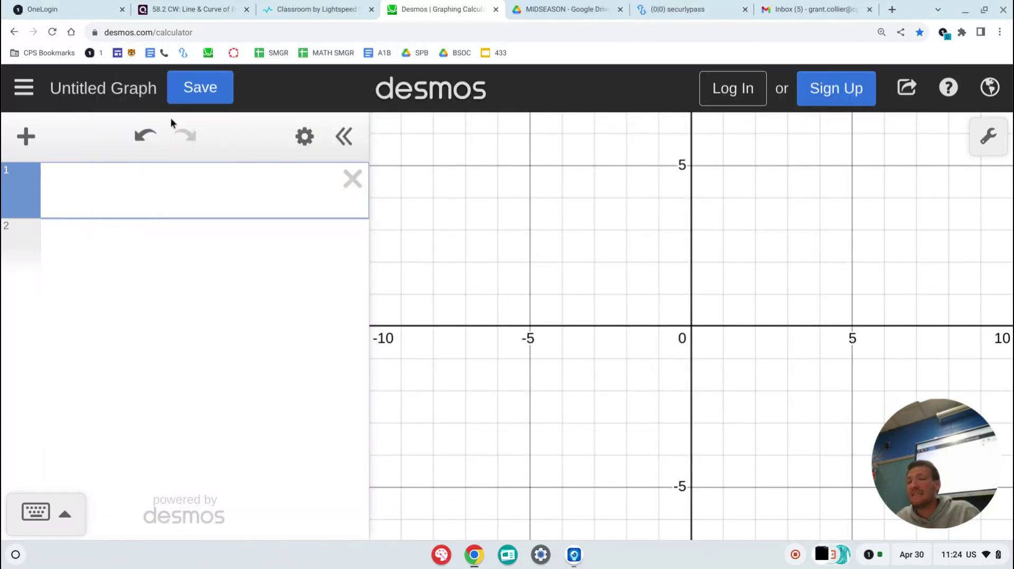
pyautogui.click(38, 146)
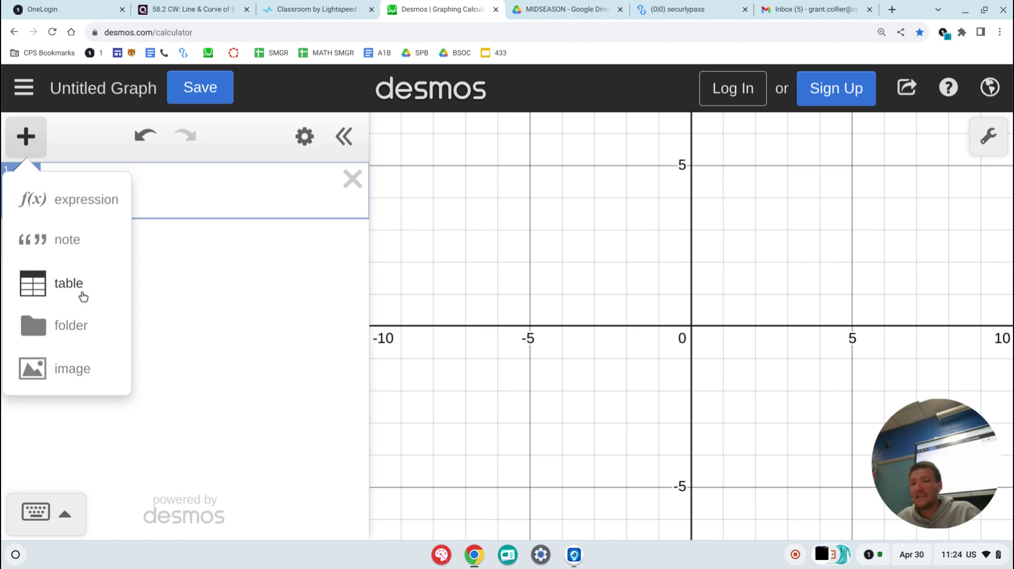
pyautogui.click(82, 292)
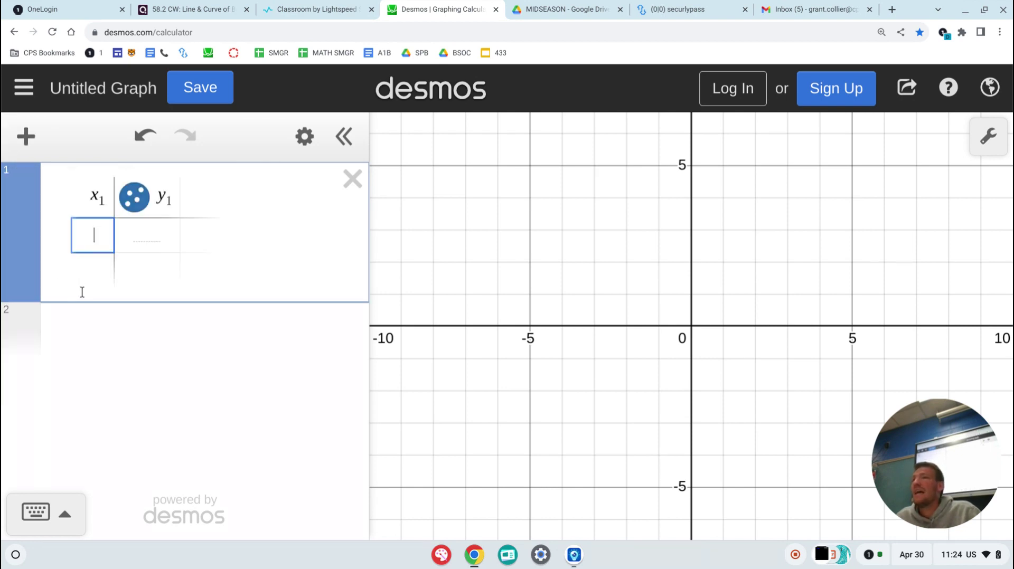
pyautogui.press('BackSpace')
pyautogui.press('BackSpace')
pyautogui.press('BackSpace')
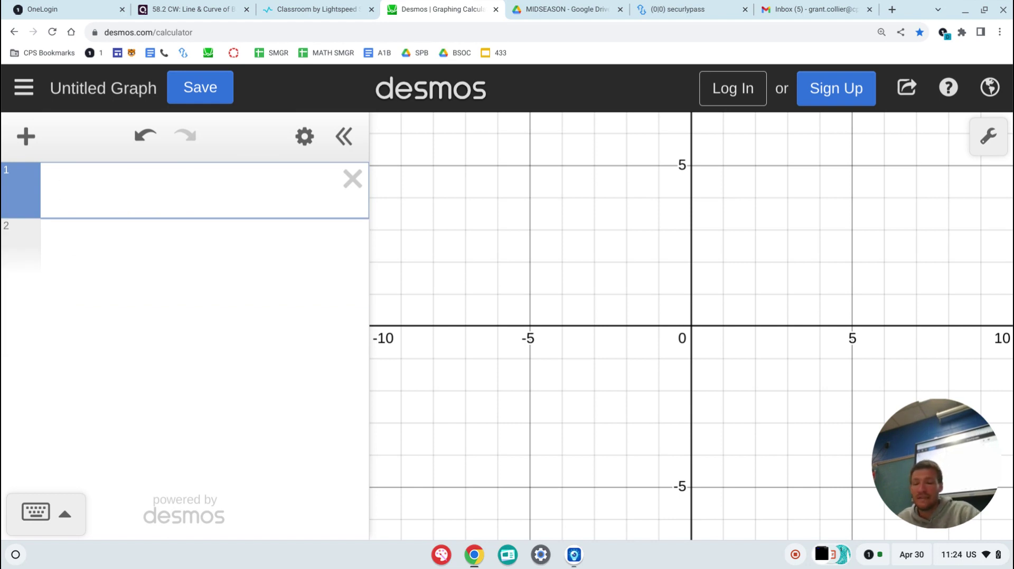
pyautogui.write('table')
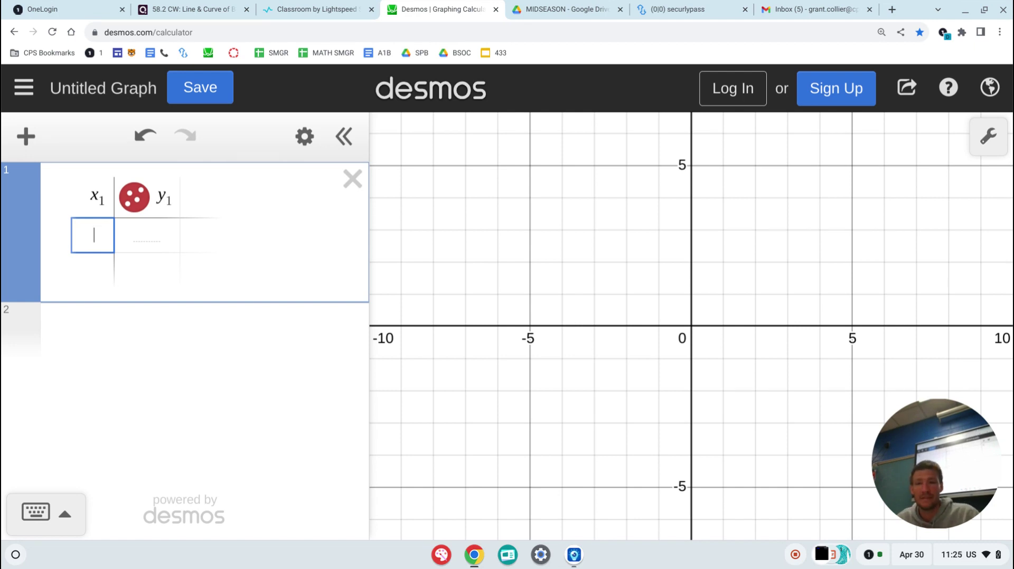
pyautogui.press('BackSpace')
pyautogui.press('BackSpace')
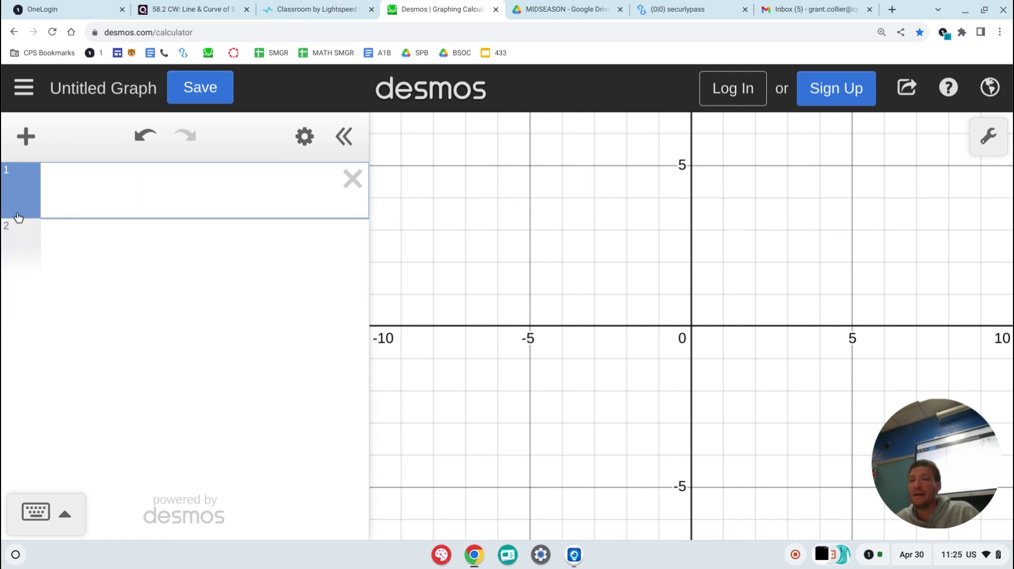
pyautogui.click(15, 141)
pyautogui.click(64, 282)
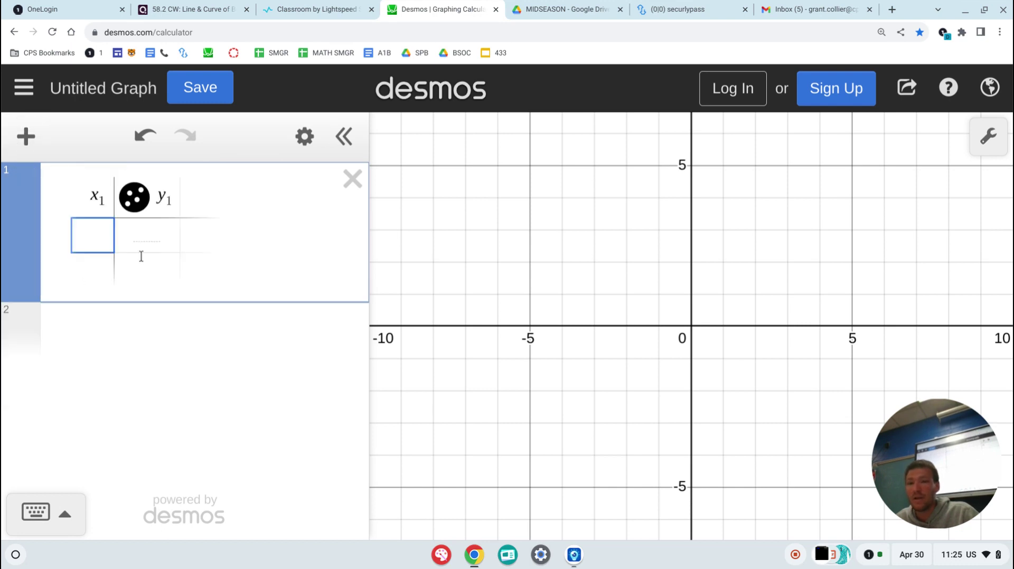
pyautogui.click(351, 180)
# Insert an empty table as the first expression and make its first x₁ cell ready for entry.
pyautogui.write('table')
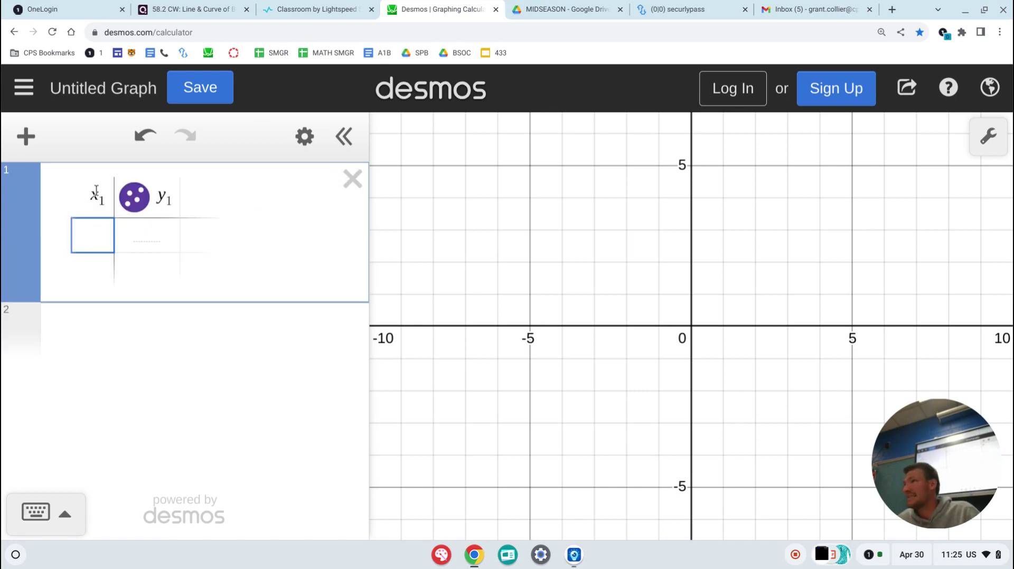
pyautogui.click(96, 194)
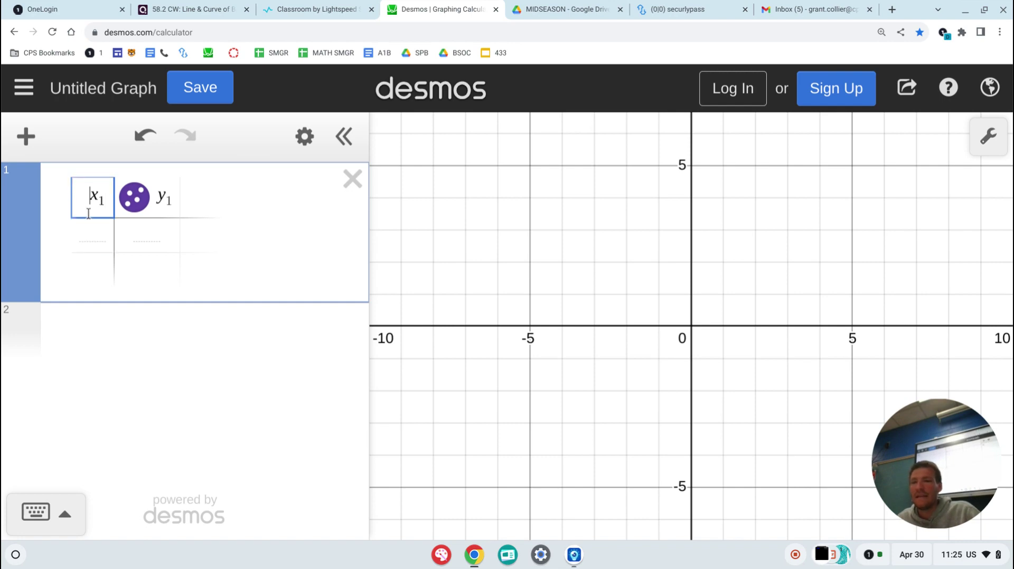
pyautogui.press('Return')
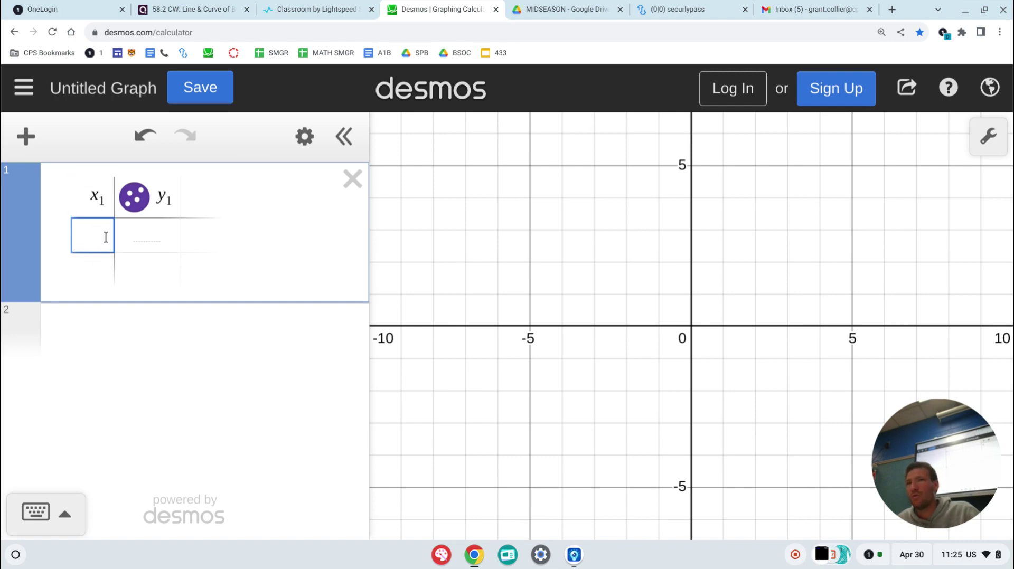
# Fill the table's x₁ column with the meal costs 4.75, 6.84, 12.52, 20.42 and 8.97.
pyautogui.click(574, 555)
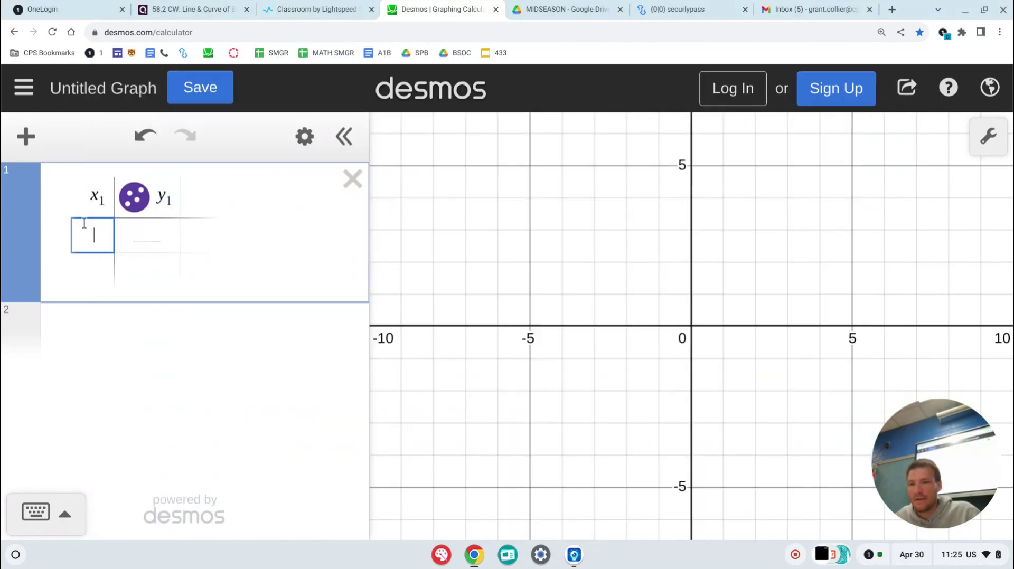
pyautogui.click(82, 230)
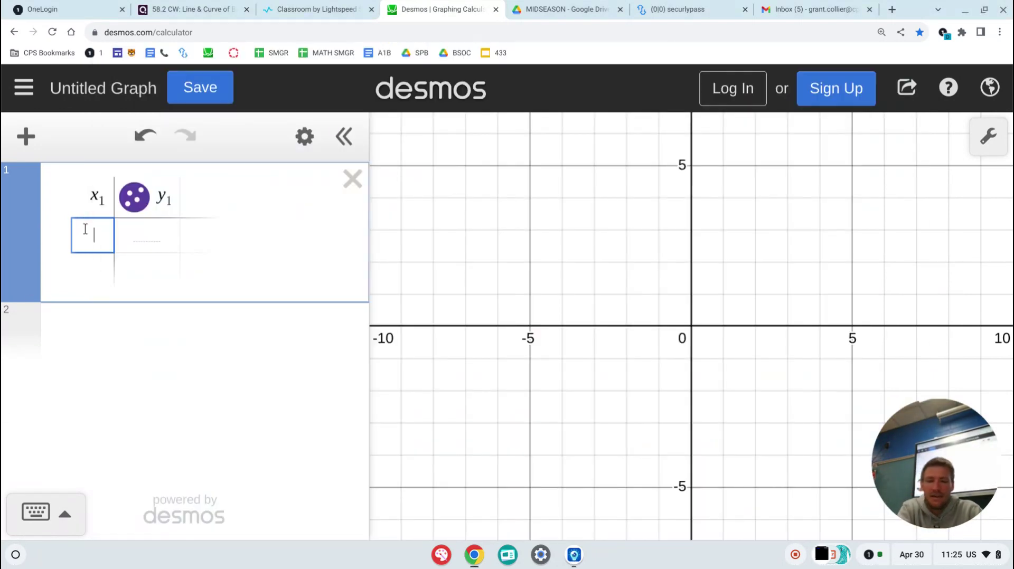
pyautogui.write('4.75')
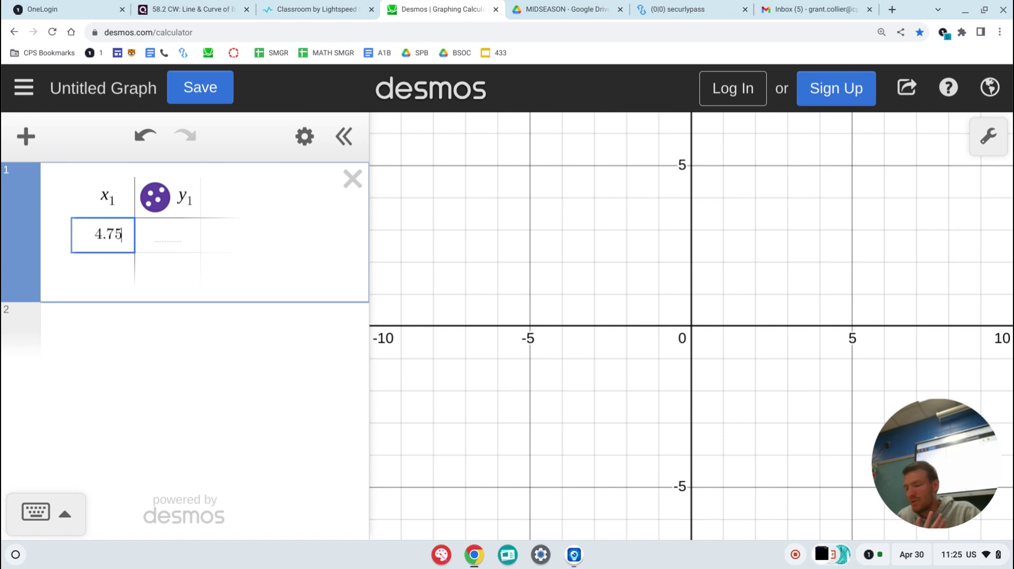
pyautogui.press('Return')
pyautogui.write('6.84')
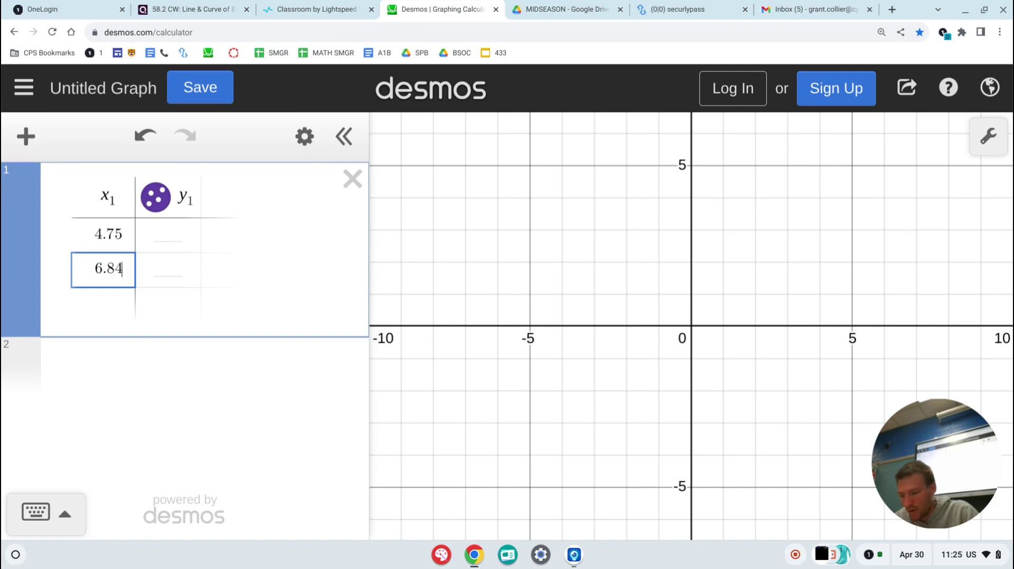
pyautogui.press('Return')
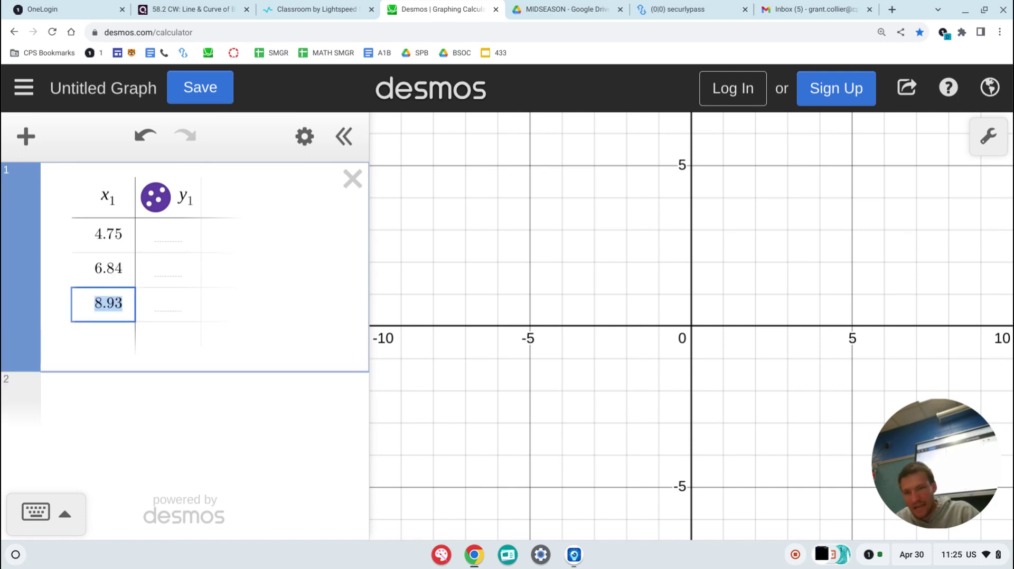
pyautogui.write('12')
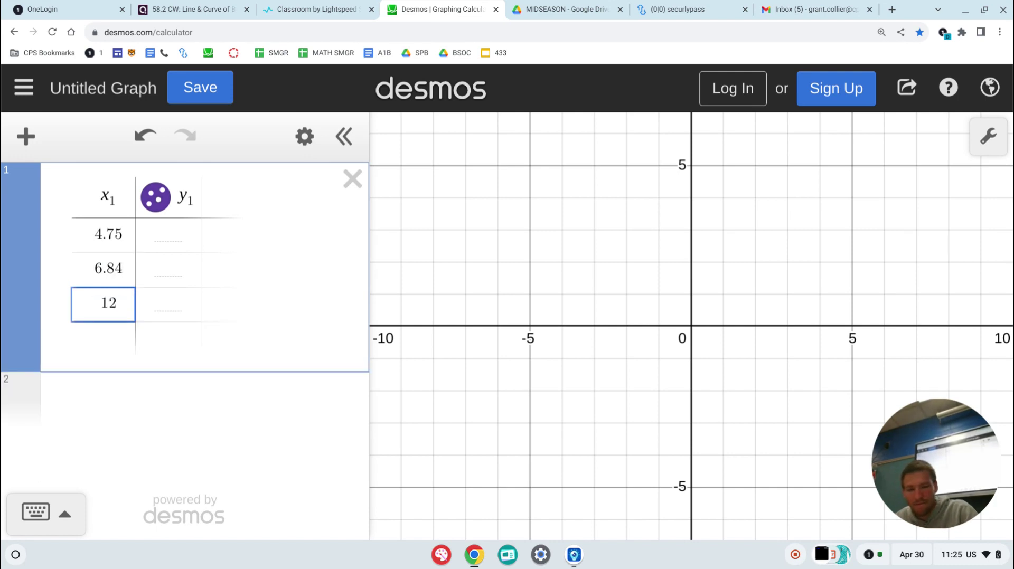
pyautogui.write('.52')
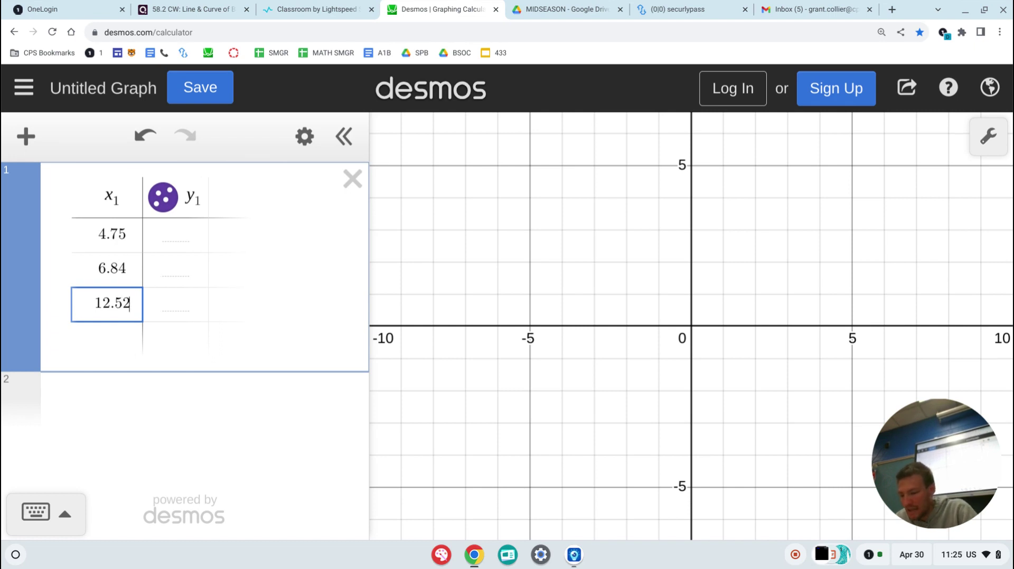
pyautogui.press('Return')
pyautogui.write('20.')
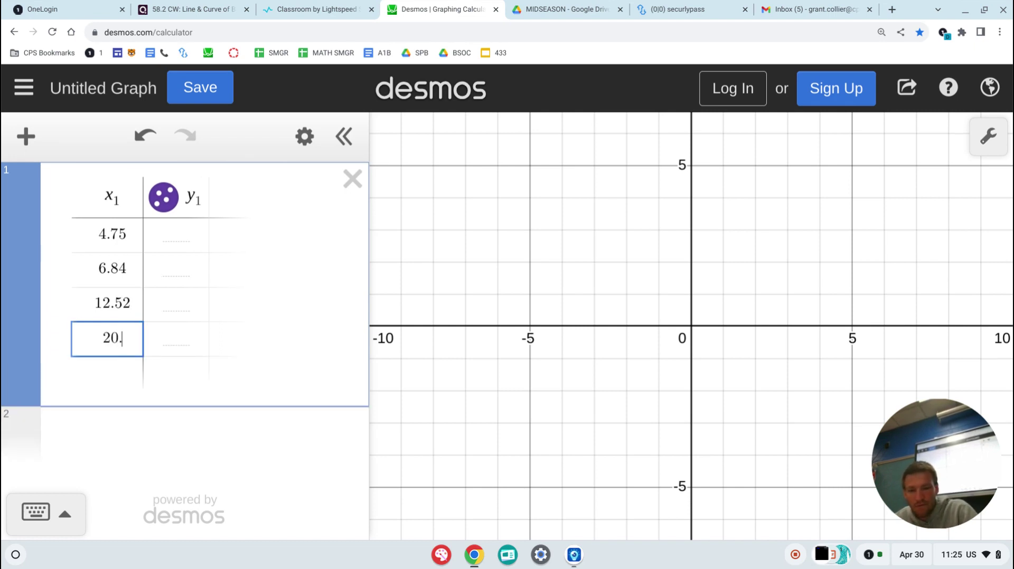
pyautogui.write('42')
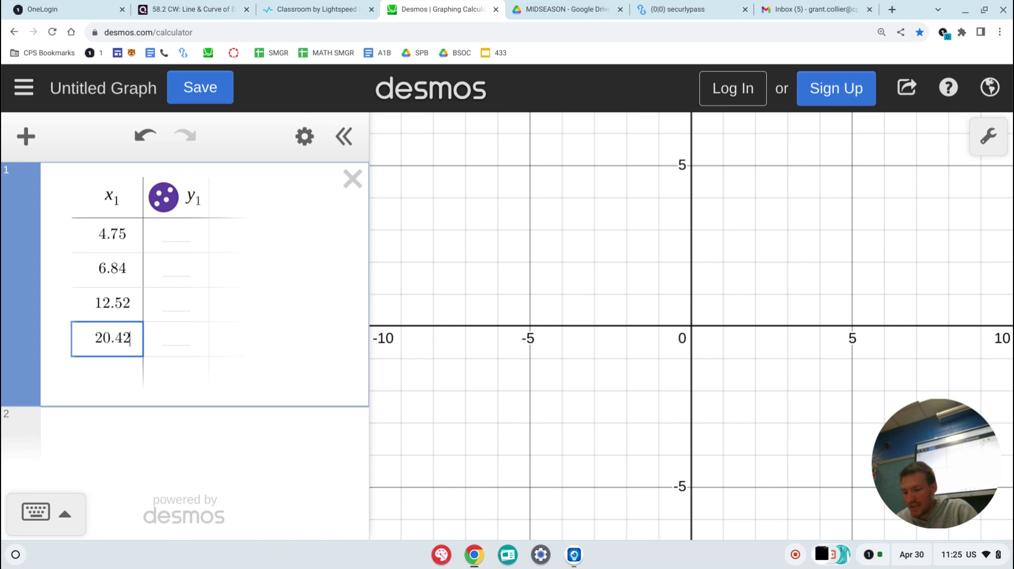
pyautogui.press('Return')
pyautogui.write('8.97')
# Fill the table's y₁ column with the tips 0.50, 0.90, 1.50, 3.00 and 1.00.
pyautogui.press('Right')
pyautogui.press('Up')
pyautogui.press('Up')
pyautogui.press('Up')
pyautogui.press('Up')
pyautogui.write('0.50')
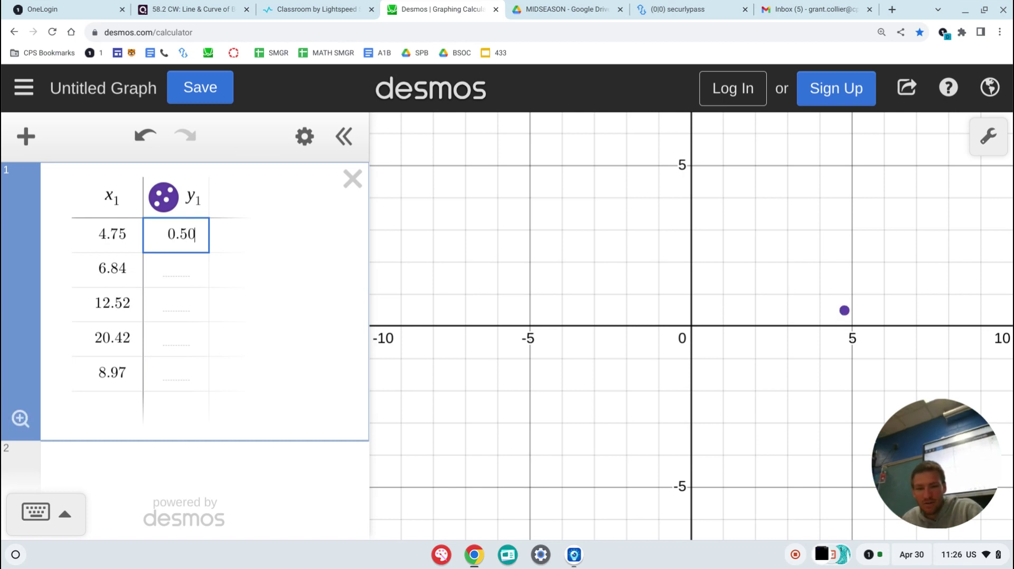
pyautogui.press('Down')
pyautogui.write('0.90')
pyautogui.press('Down')
pyautogui.write('1.50')
pyautogui.press('Down')
pyautogui.write('3.00')
pyautogui.press('Down')
pyautogui.write('1.00')
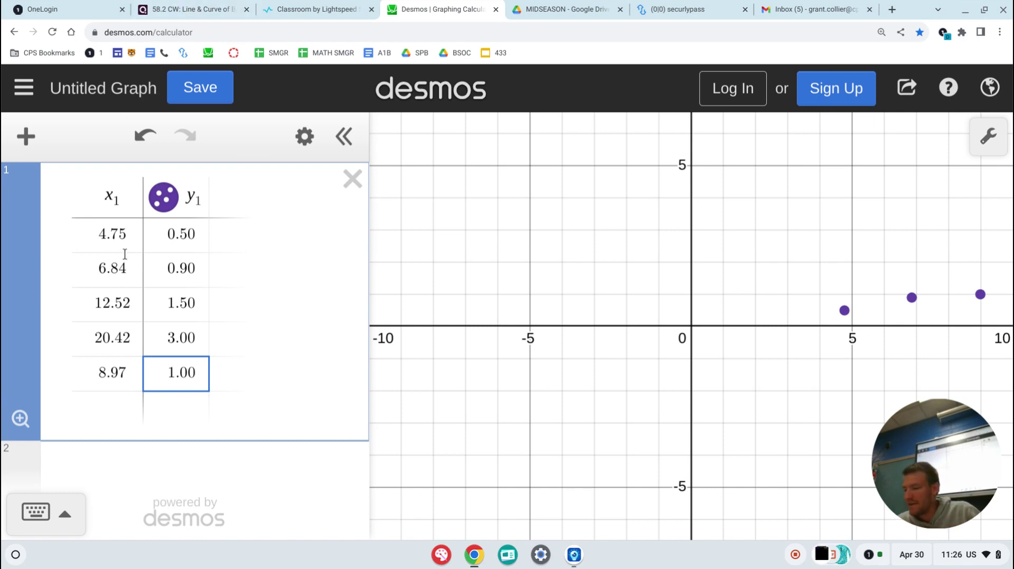
# Compare the entered table values with the meal cost and tip data on the worksheet in IPEVO Visualizer.
pyautogui.click(131, 268)
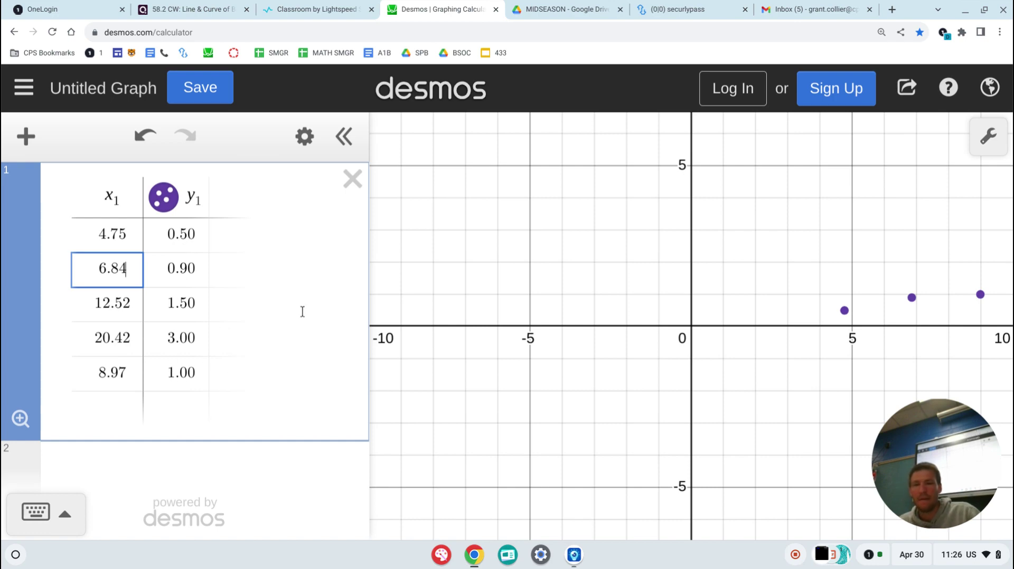
pyautogui.click(577, 561)
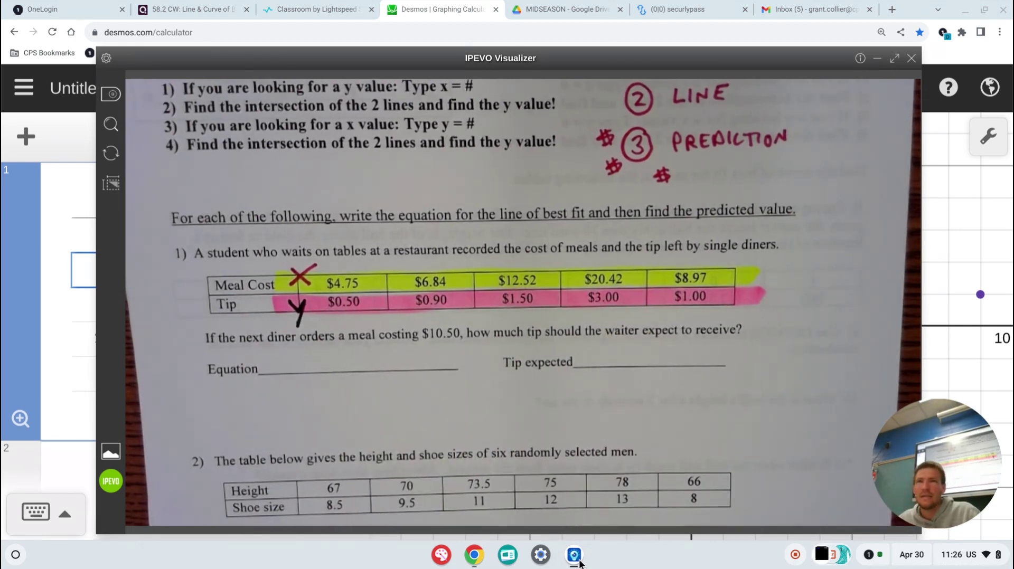
pyautogui.click(579, 561)
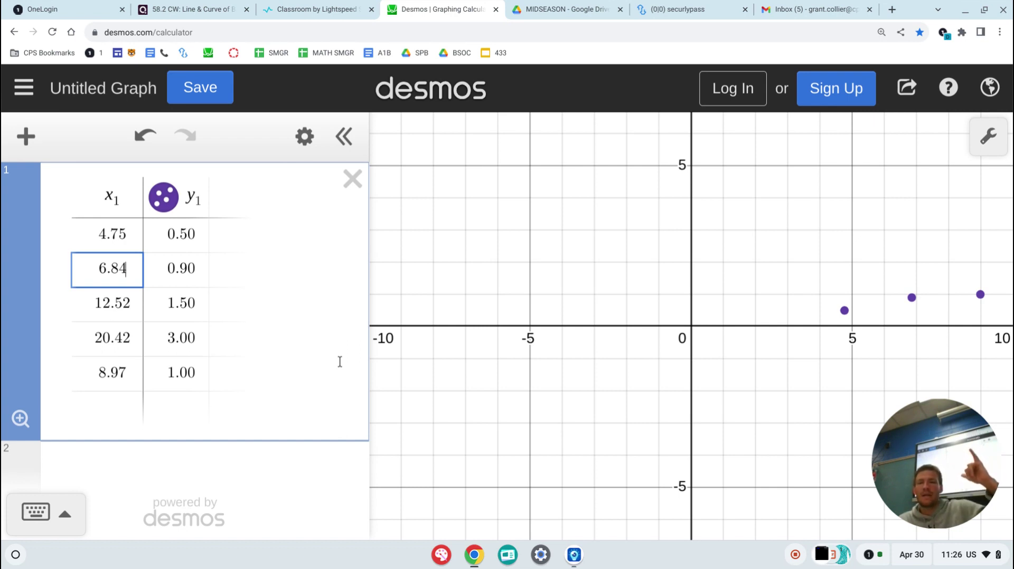
# Inspect the coordinates of the three plotted points visible on the graph.
pyautogui.moveTo(800, 376); pyautogui.dragTo(771, 388)
pyautogui.click(986, 184)
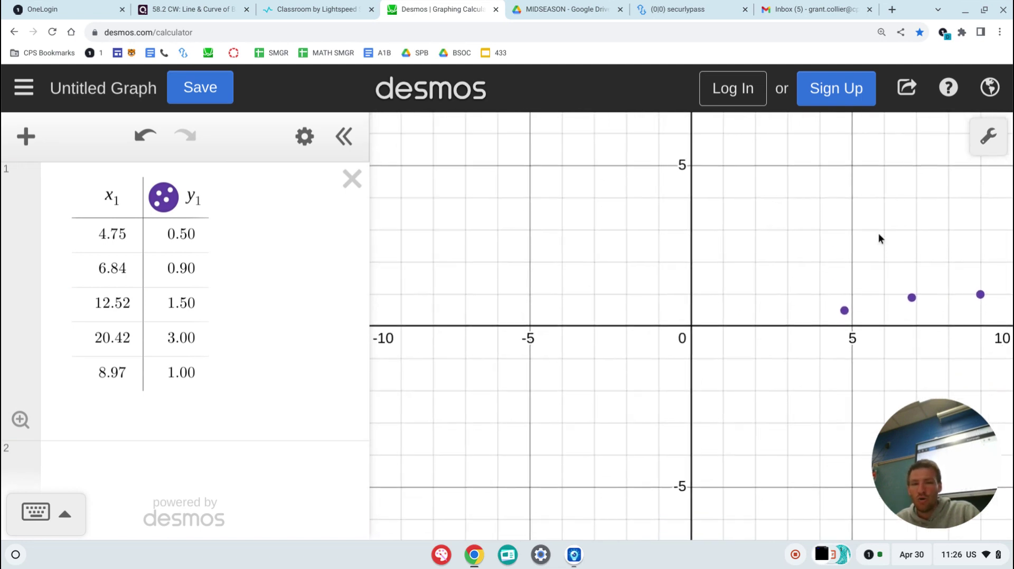
pyautogui.click(848, 310)
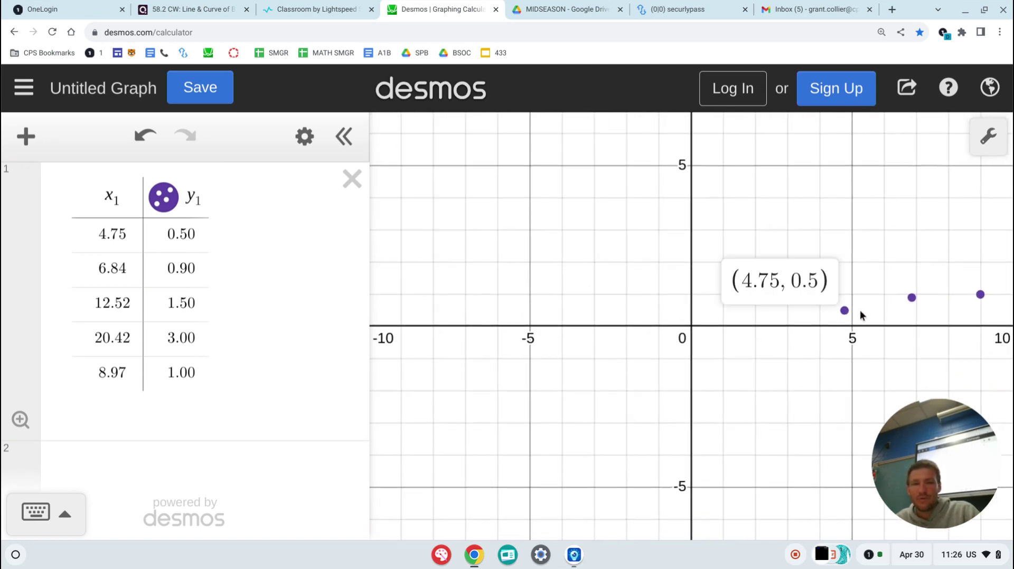
pyautogui.click(911, 298)
pyautogui.click(980, 295)
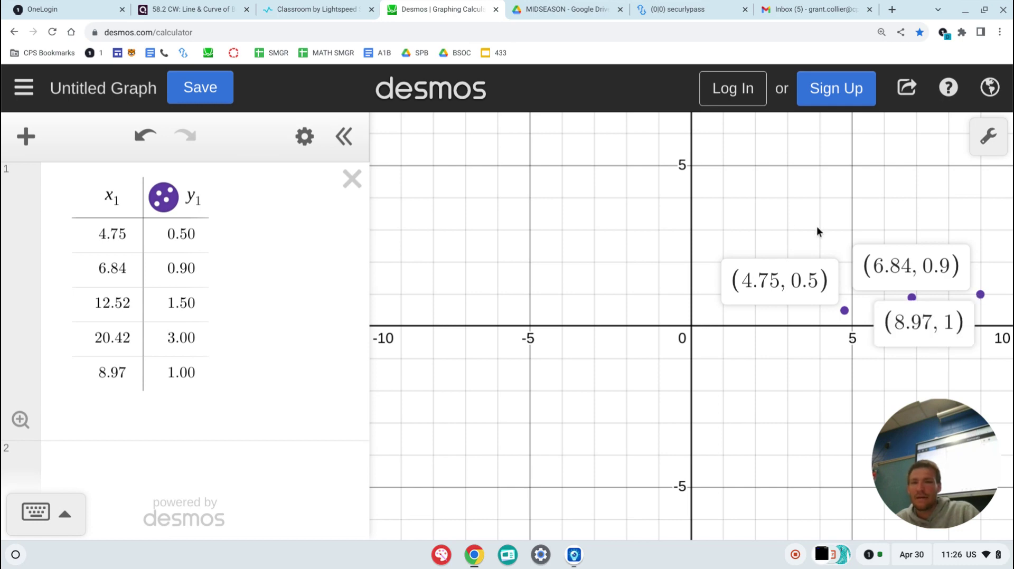
pyautogui.click(797, 221)
# Try to bring all the plotted points into view by manually panning and zooming out the graph.
pyautogui.moveTo(908, 238); pyautogui.dragTo(647, 241)
pyautogui.scroll(-2, 648, 241)
pyautogui.scroll(-8, 664, 246)
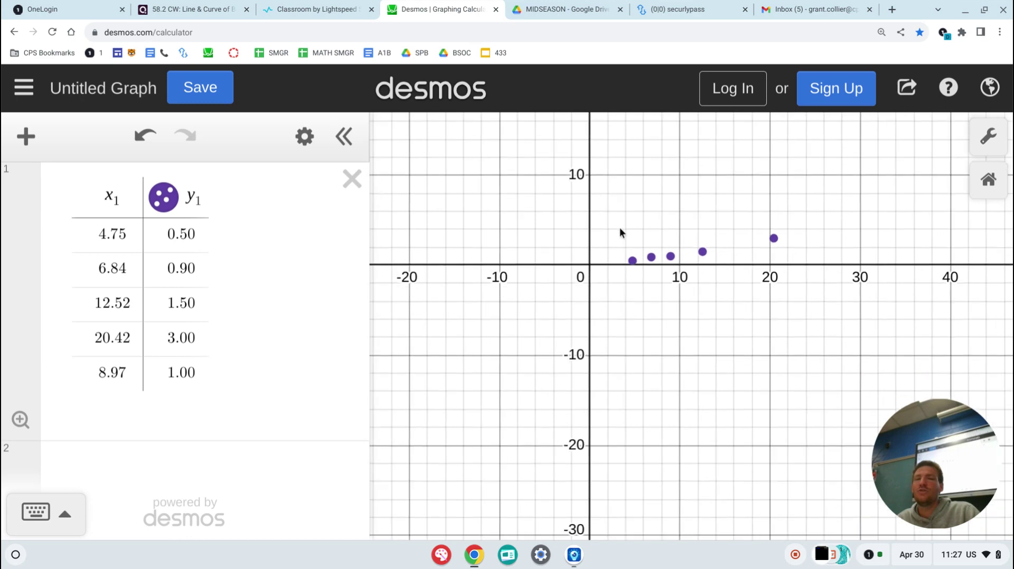
pyautogui.scroll(-2, 596, 222)
pyautogui.moveTo(586, 215); pyautogui.dragTo(648, 313)
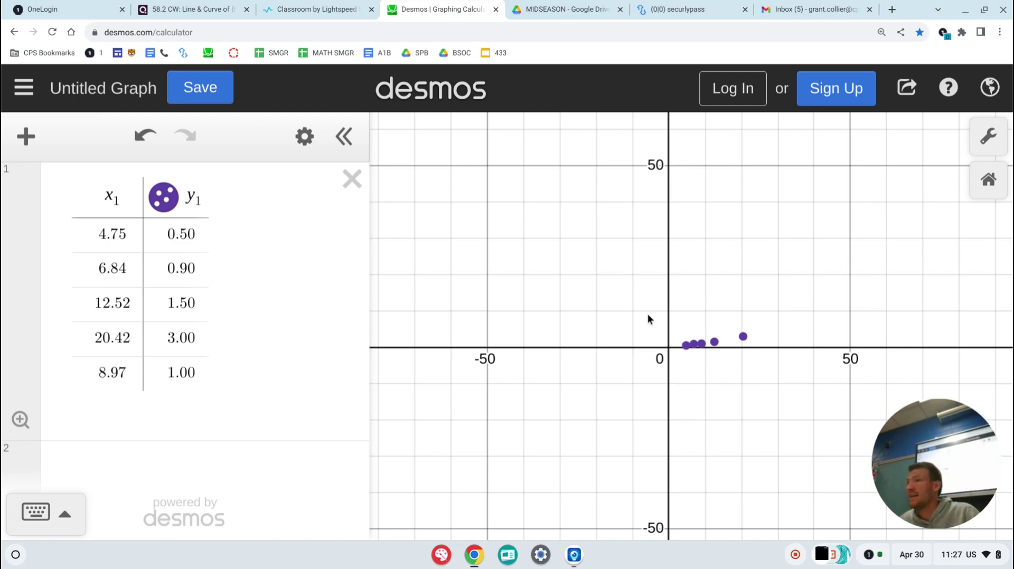
pyautogui.scroll(-5, 731, 363)
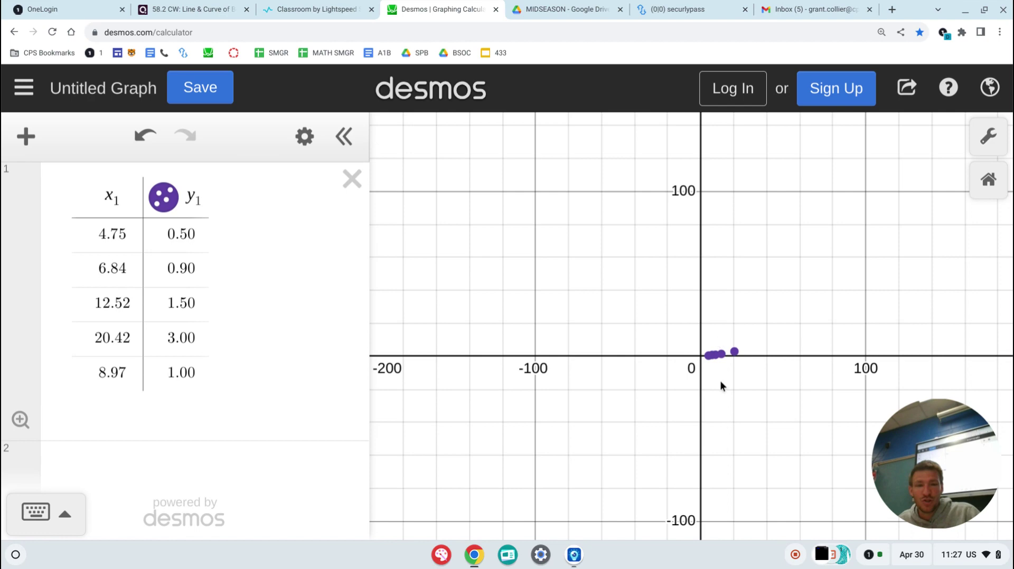
pyautogui.moveTo(726, 388); pyautogui.dragTo(712, 364)
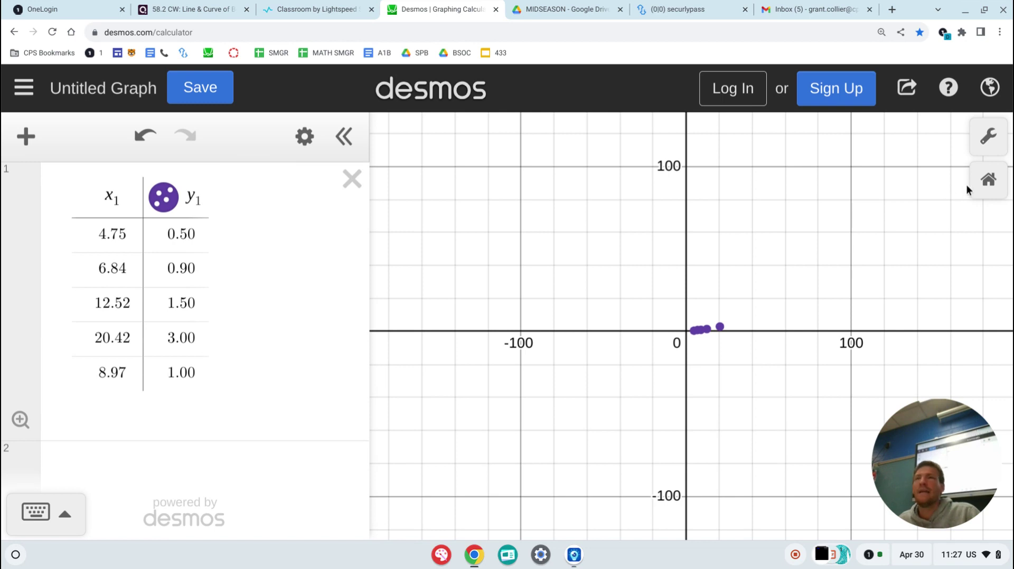
pyautogui.moveTo(578, 248); pyautogui.dragTo(572, 215)
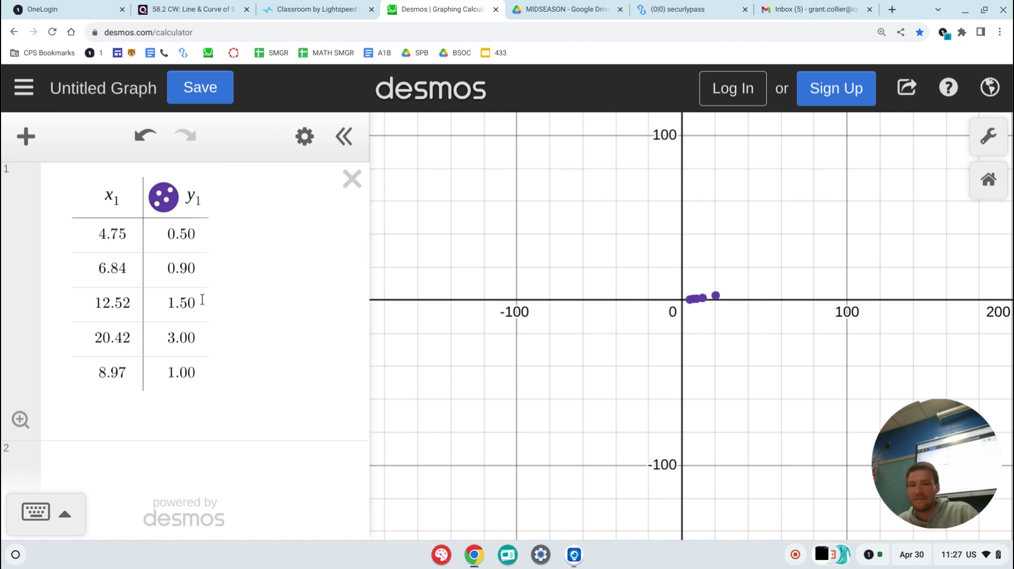
# Zoom the graph to fit the table's data points.
pyautogui.click(20, 419)
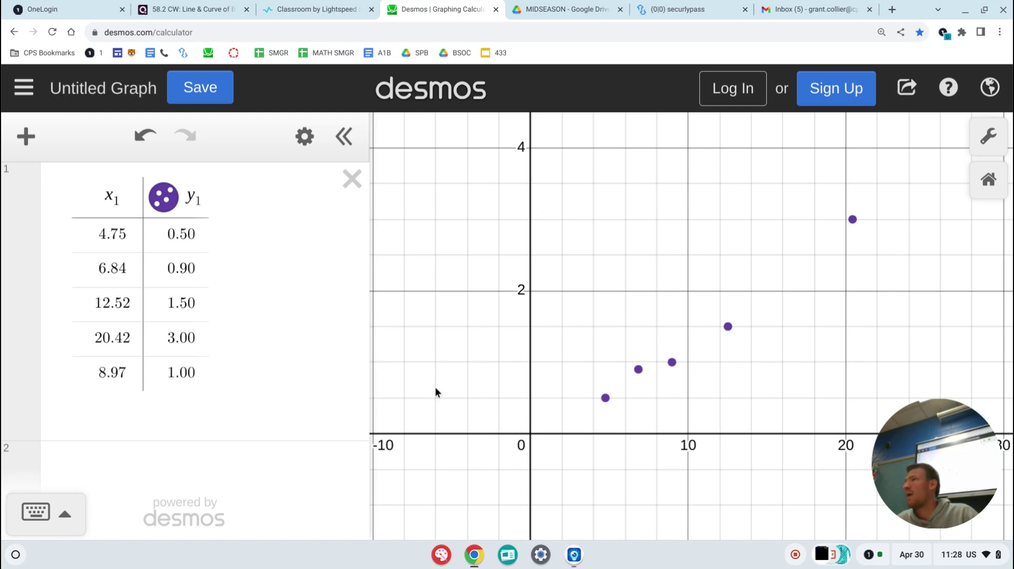
# Reset the graph to its default view, pan across the plotted points, and refit the view to the table's data.
pyautogui.click(988, 179)
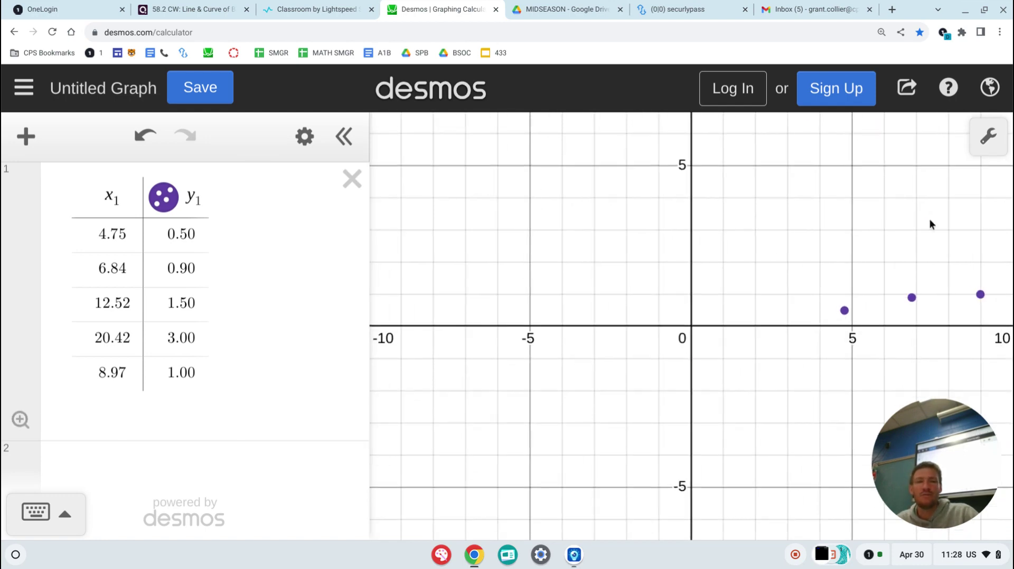
pyautogui.moveTo(837, 284); pyautogui.dragTo(609, 295)
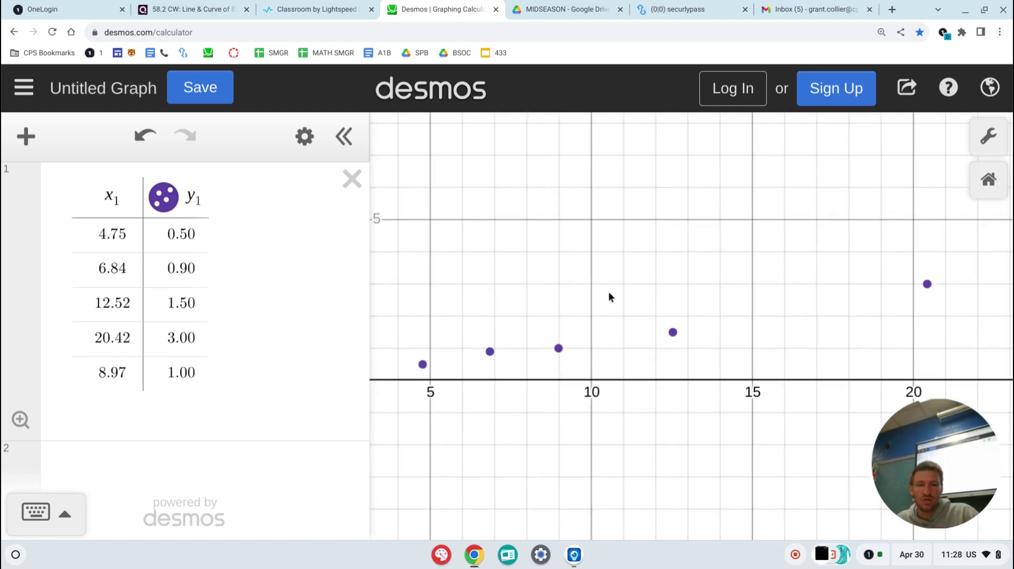
pyautogui.scroll(2, 634, 306)
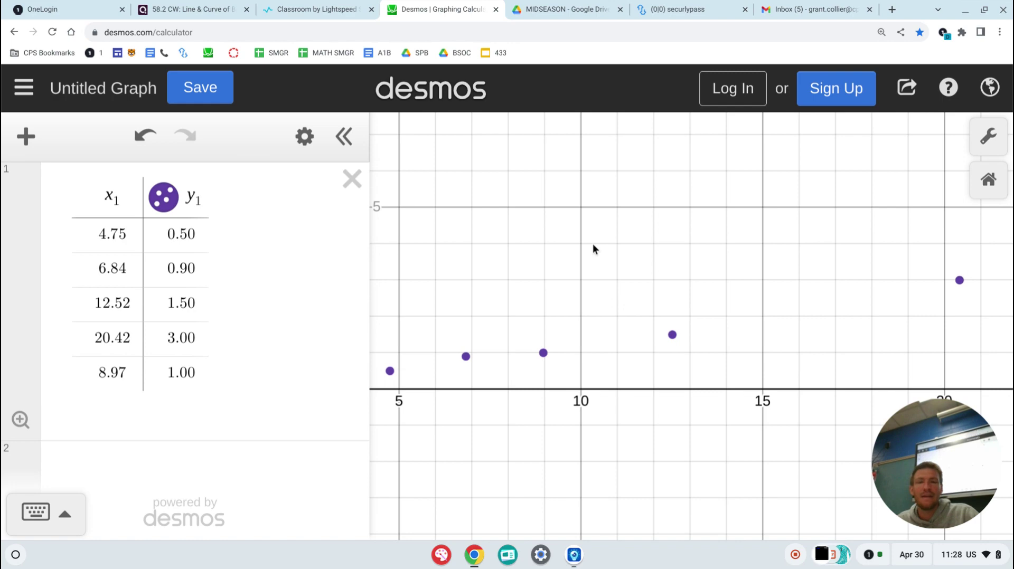
pyautogui.click(21, 419)
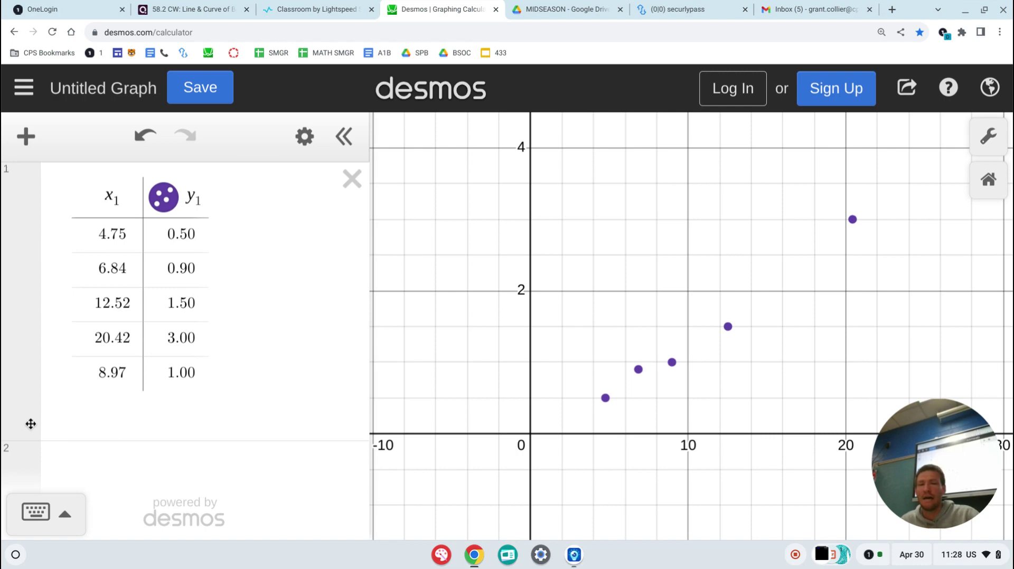
# Shift and zoom the graph away from the points several times, refitting the view to the table's data each time.
pyautogui.scroll(-5, 642, 259)
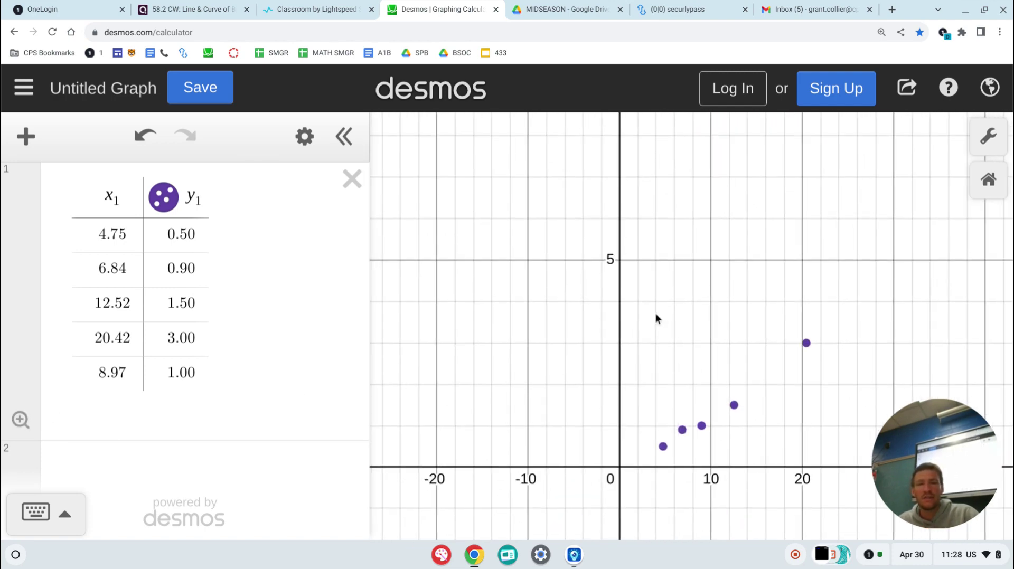
pyautogui.click(21, 421)
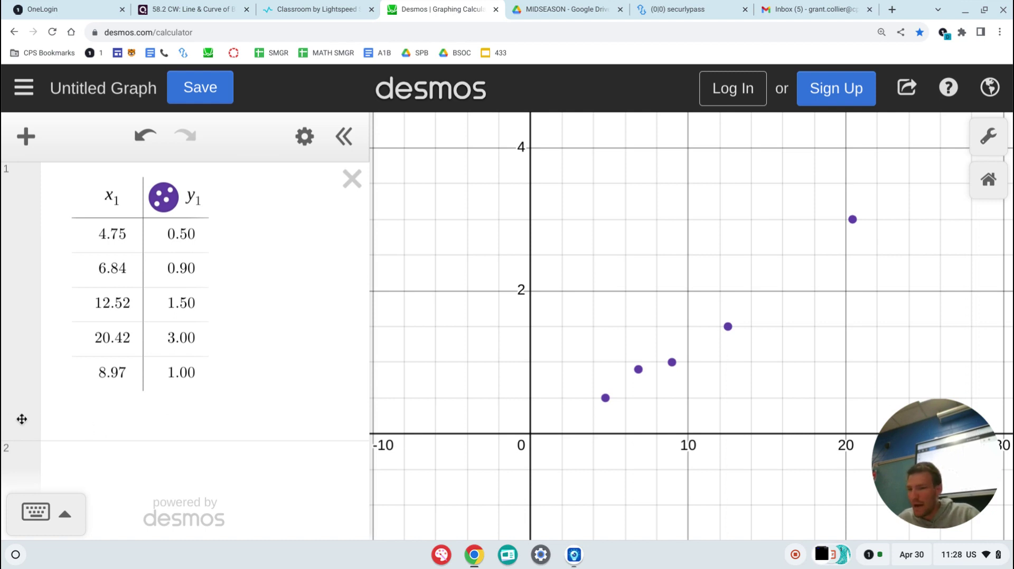
pyautogui.moveTo(568, 365); pyautogui.dragTo(604, 110)
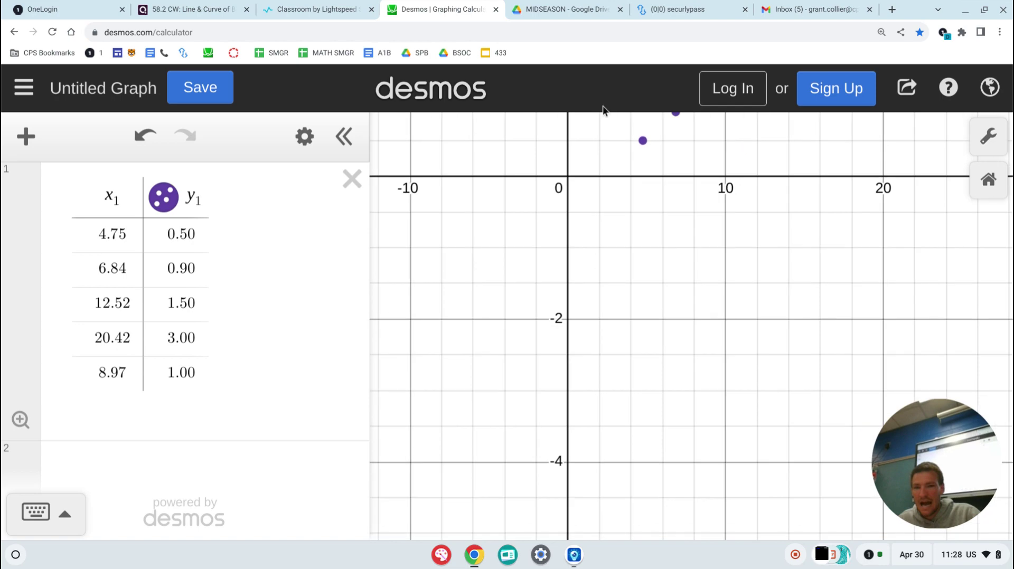
pyautogui.click(21, 421)
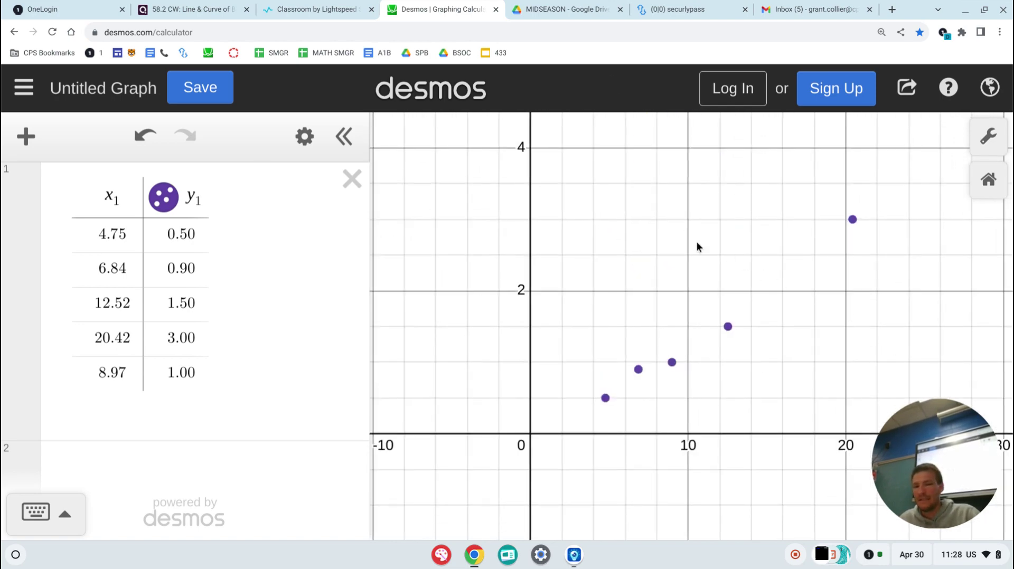
pyautogui.scroll(-3, 705, 243)
pyautogui.moveTo(682, 255); pyautogui.dragTo(752, 305)
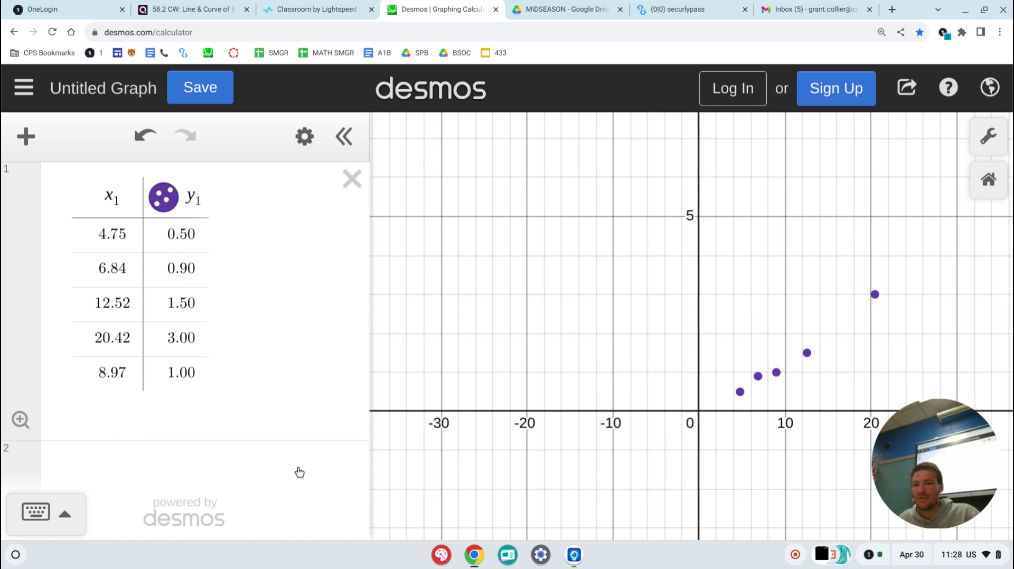
pyautogui.click(20, 420)
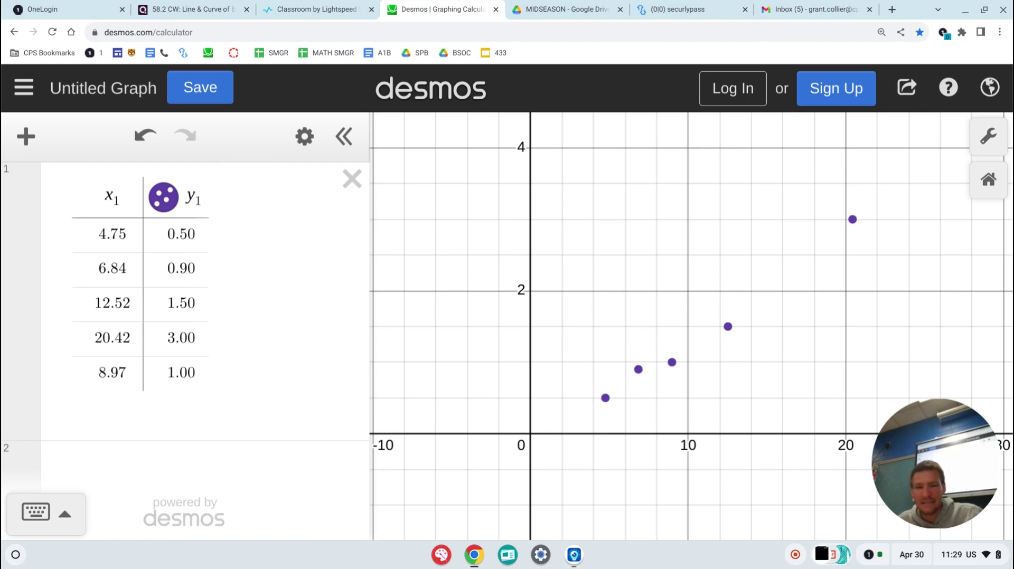
# Review the worksheet's line and prediction instructions in IPEVO Visualizer, and return to the Desmos calculator.
pyautogui.click(580, 555)
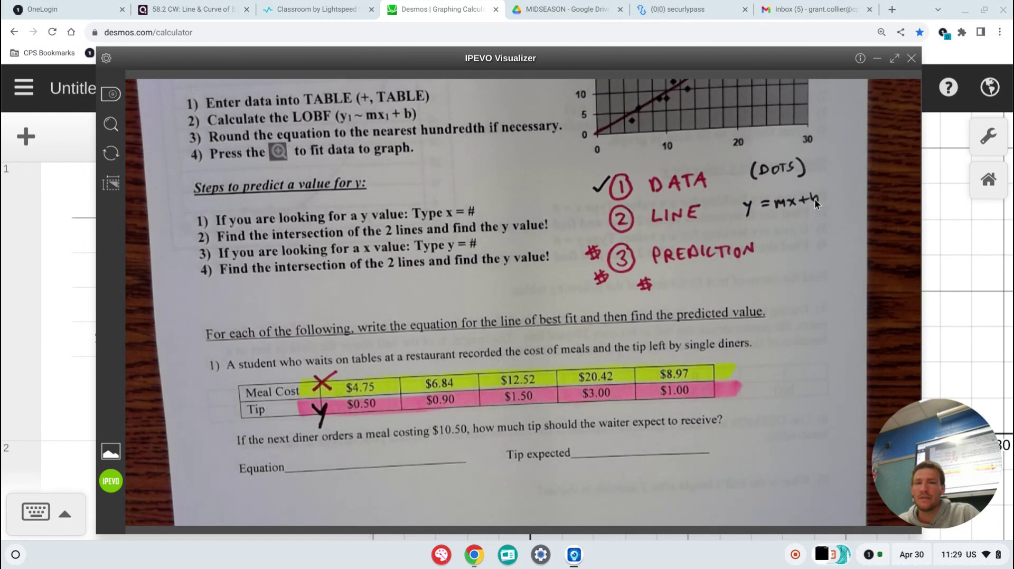
pyautogui.click(32, 247)
pyautogui.scroll(-1, 163, 471)
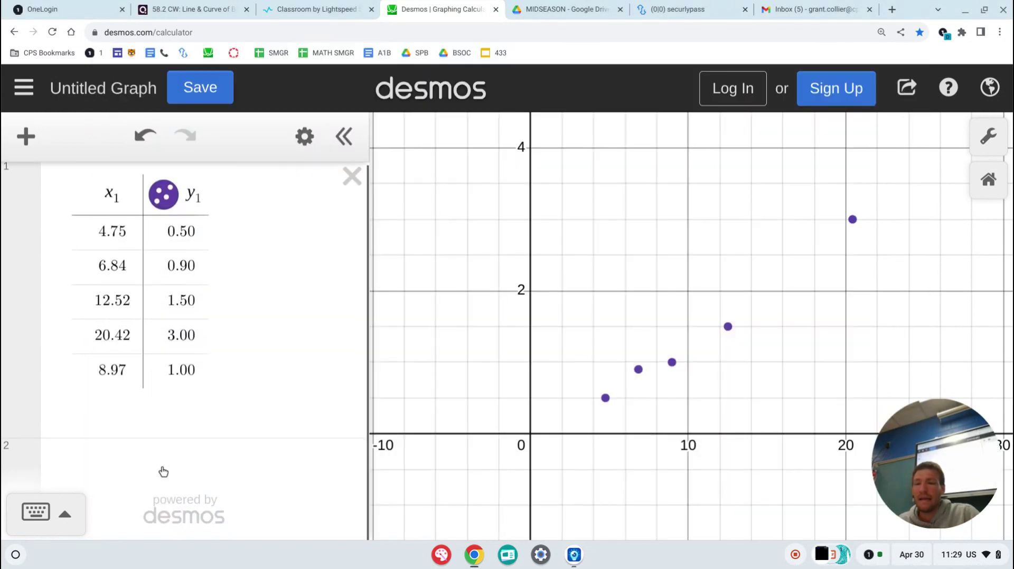
# Graph a trial line y = 2x + 1 in a new expression below the table.
pyautogui.click(163, 472)
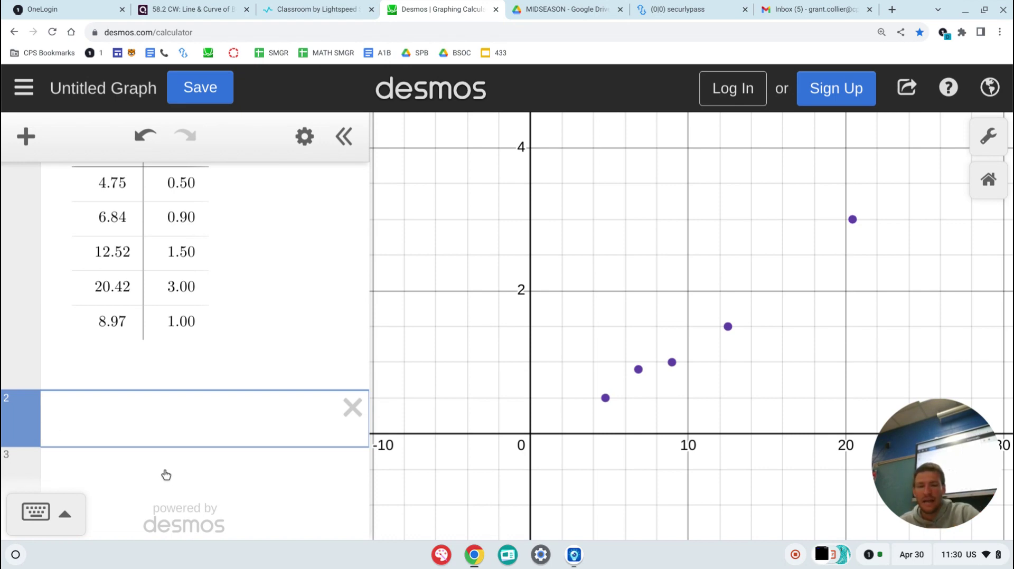
pyautogui.write('y=')
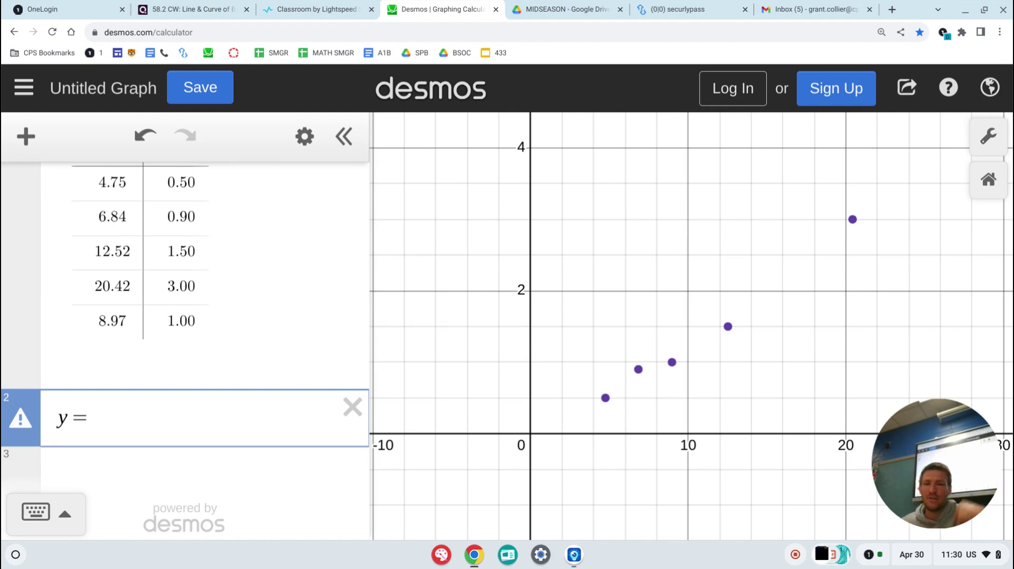
pyautogui.write('2')
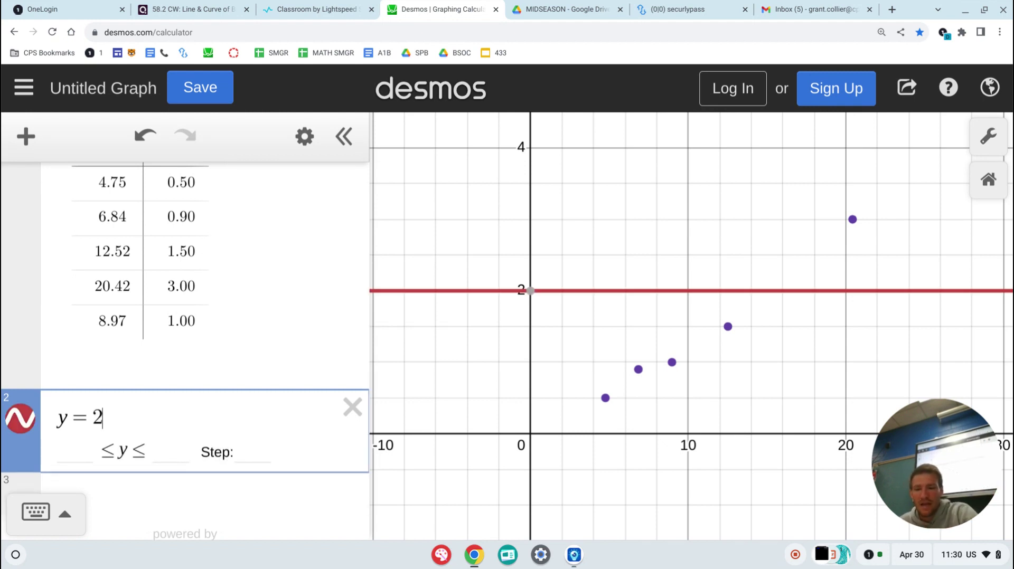
pyautogui.write('x+1')
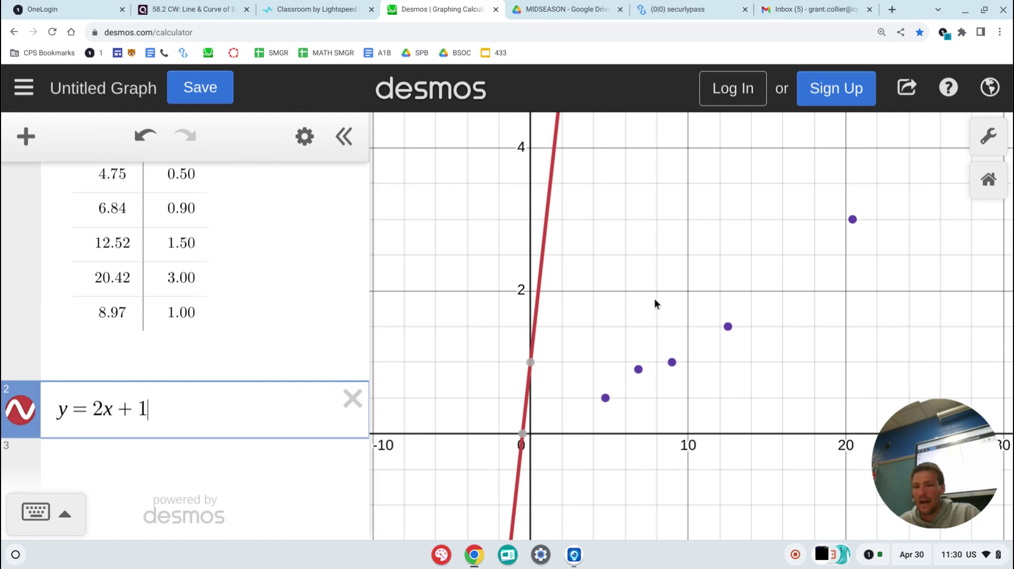
# Try slopes of 1 and .54 for the trial line, and delete its equation.
pyautogui.click(102, 412)
pyautogui.press('BackSpace')
pyautogui.write('1')
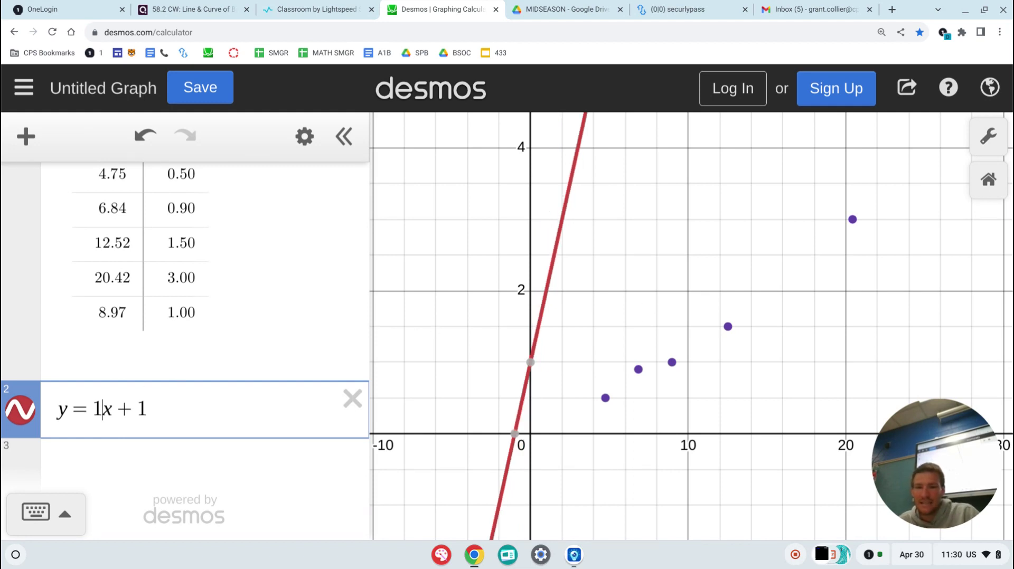
pyautogui.press('BackSpace')
pyautogui.write('.54')
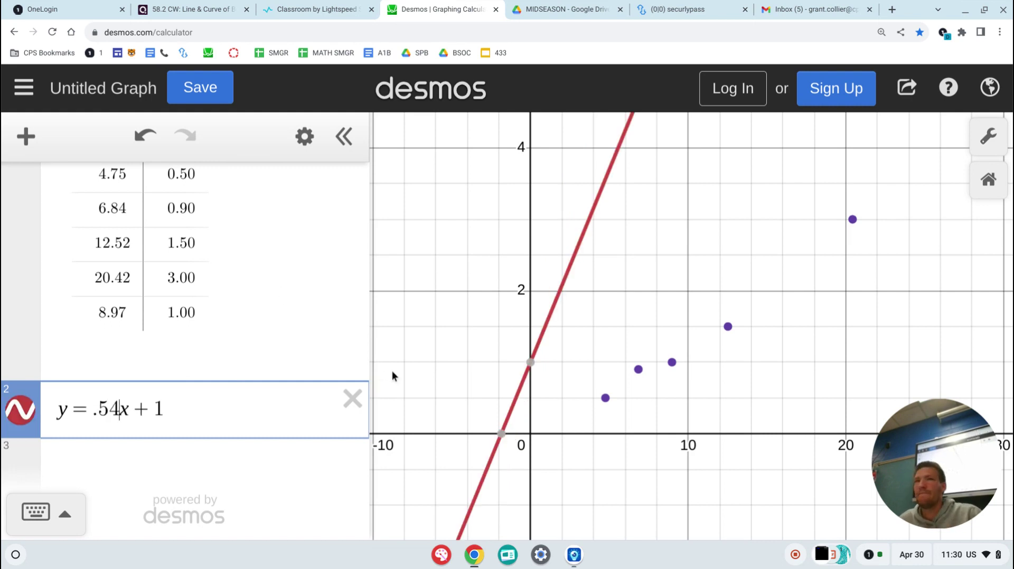
pyautogui.click(352, 399)
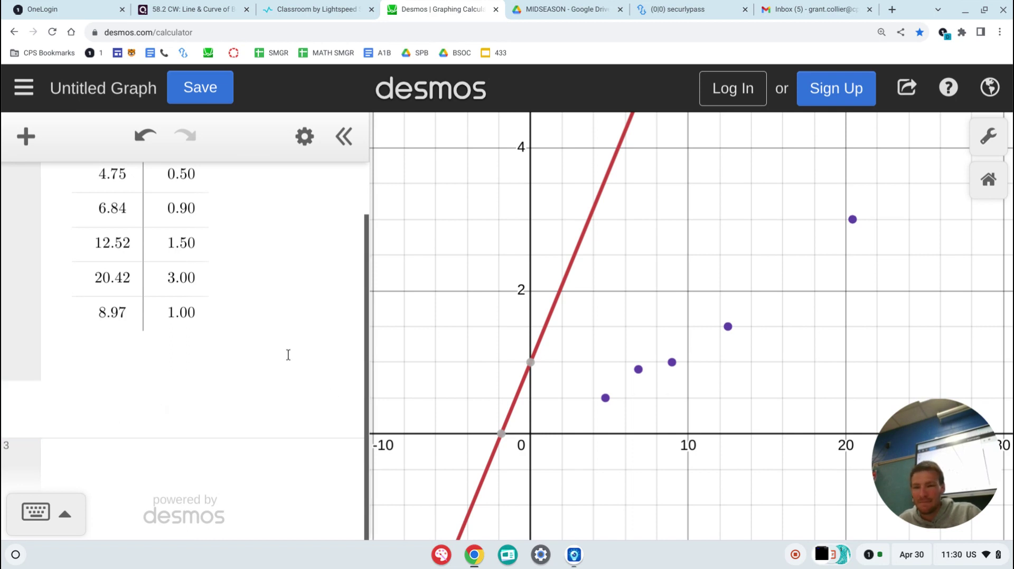
# Enter the general line equation y = mx + b in the expression below the table.
pyautogui.click(219, 466)
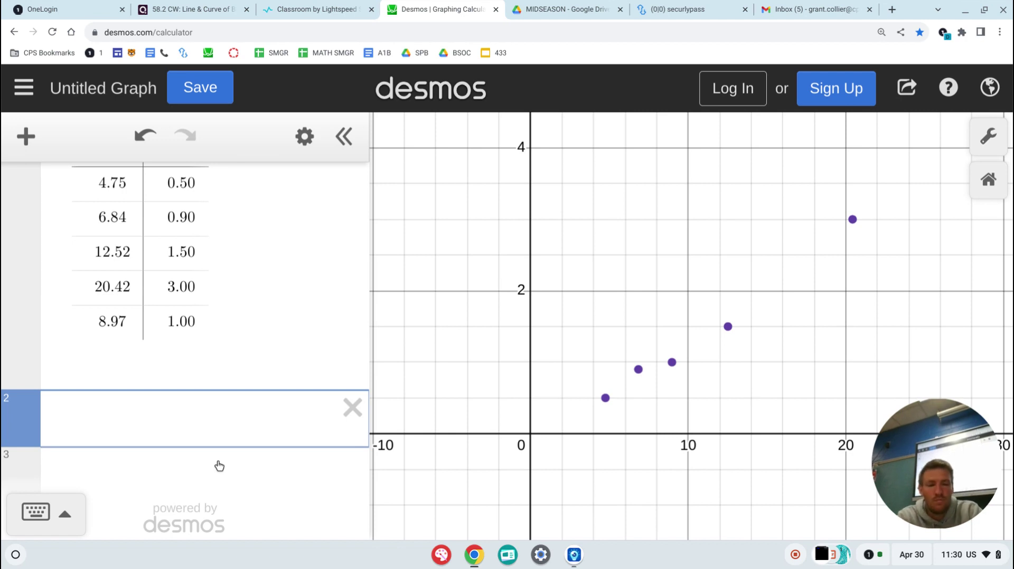
pyautogui.write('y')
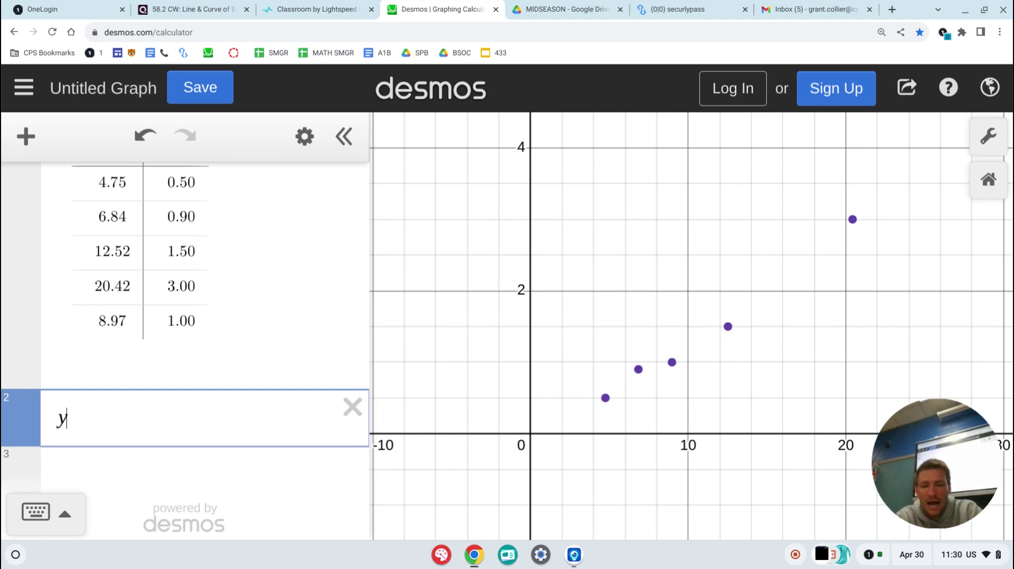
pyautogui.write('=mx+b')
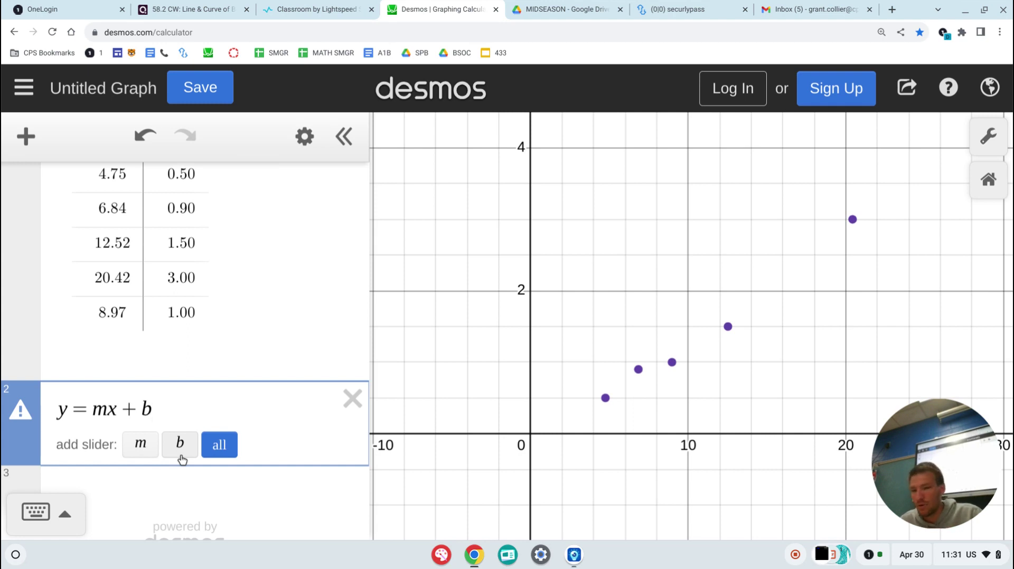
# Examine the subscripts in the table's column headings up close and compare them with the variables in y = mx + b.
pyautogui.scroll(1, 180, 315)
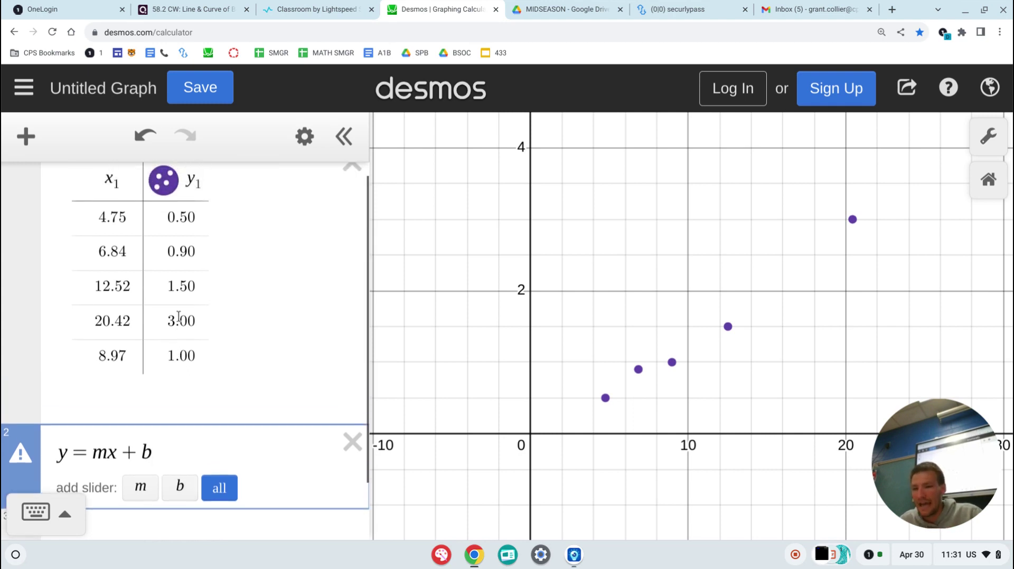
pyautogui.click(112, 202)
pyautogui.doubleClick(112, 201)
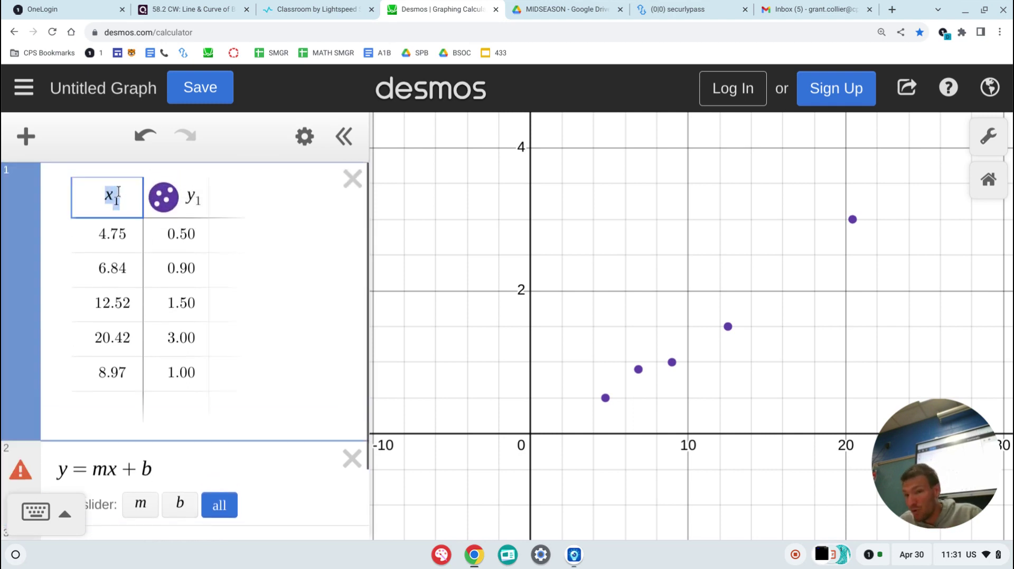
pyautogui.doubleClick(181, 193)
pyautogui.scroll(-2, 193, 226)
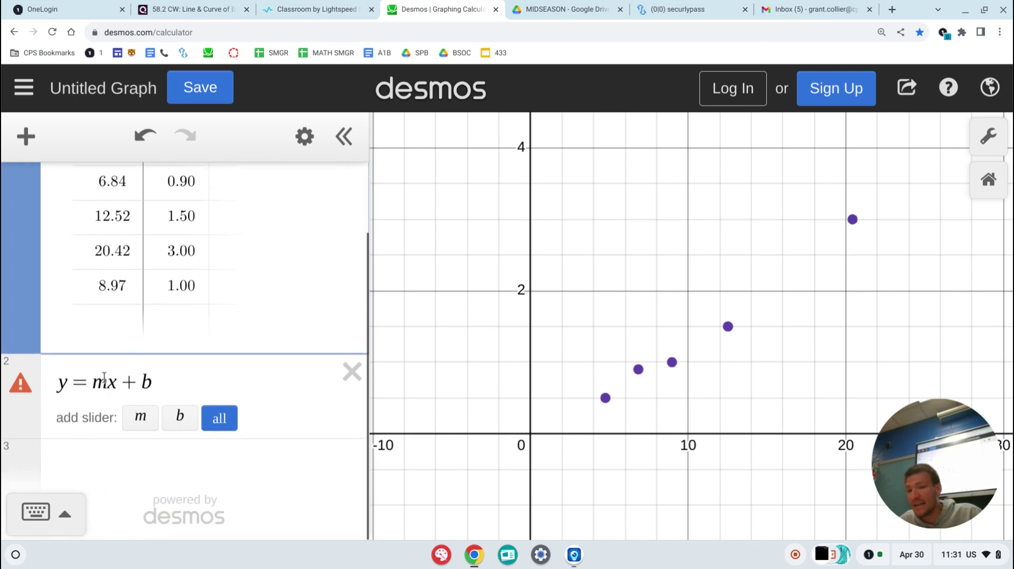
pyautogui.scroll(2, 146, 291)
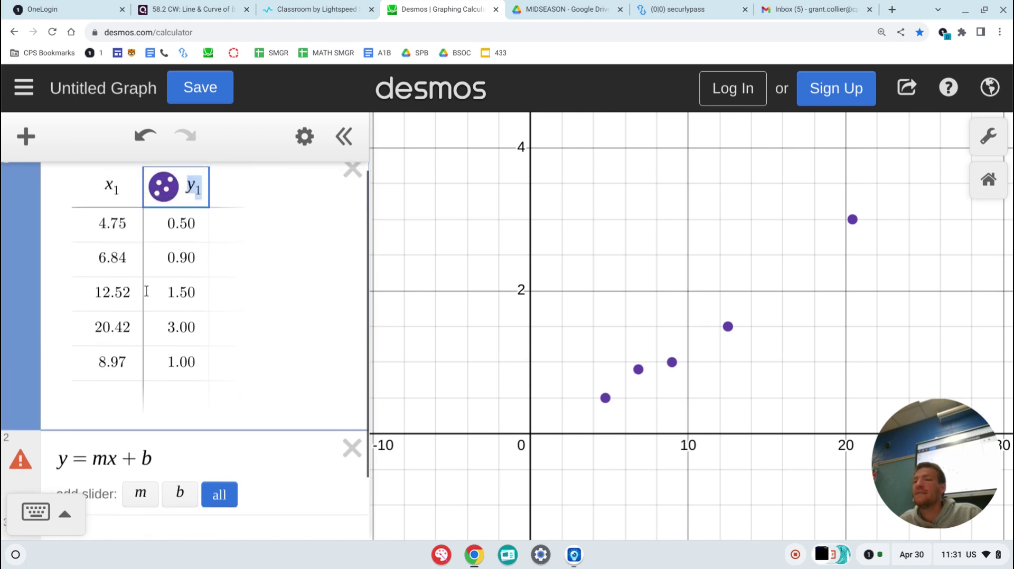
pyautogui.scroll(-2, 93, 412)
pyautogui.scroll(2, 90, 407)
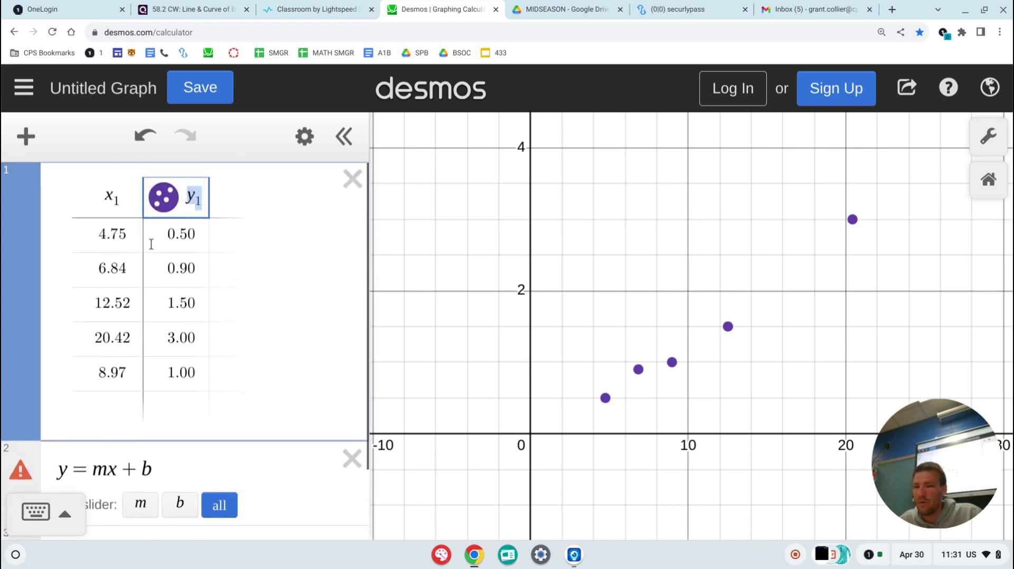
pyautogui.click(117, 198)
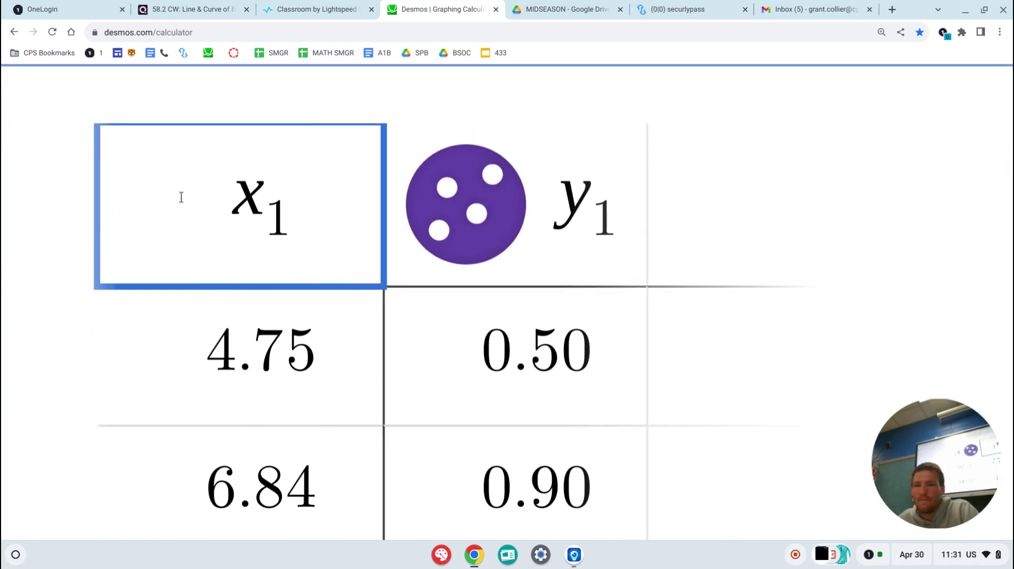
pyautogui.click(264, 223)
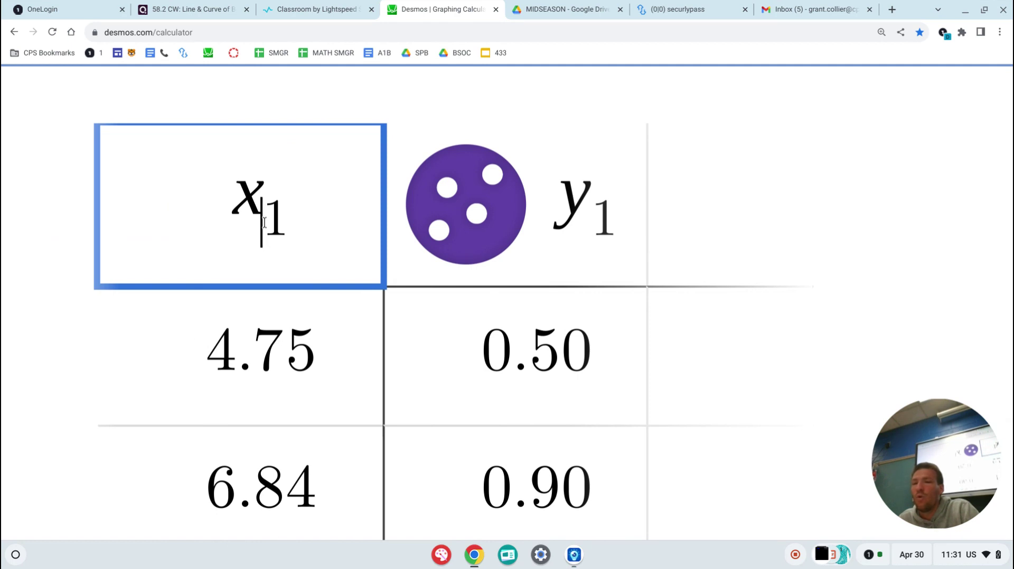
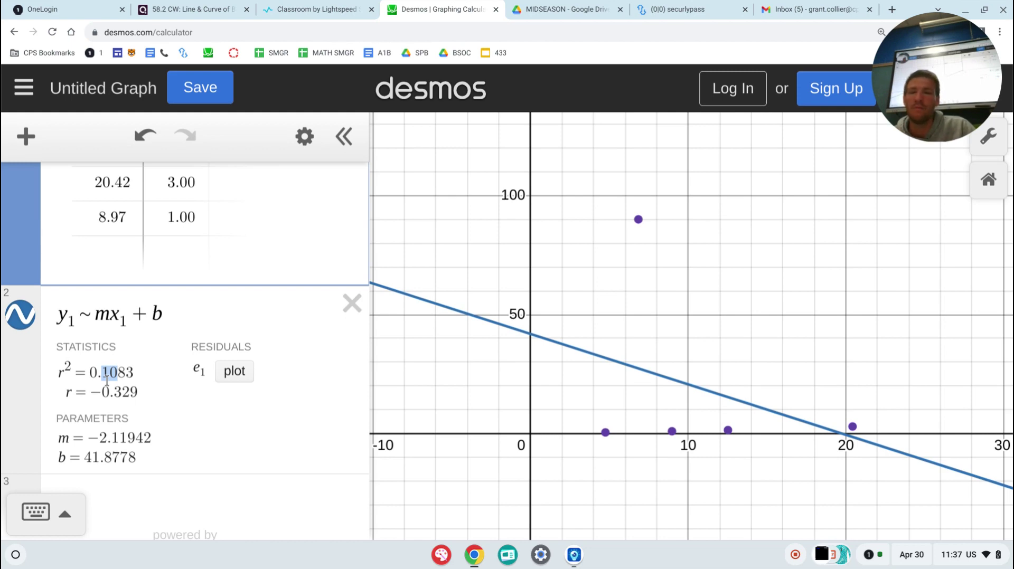
# Correct the tip for the 6.84 meal to 0.90 in the table.
pyautogui.scroll(3, 169, 300)
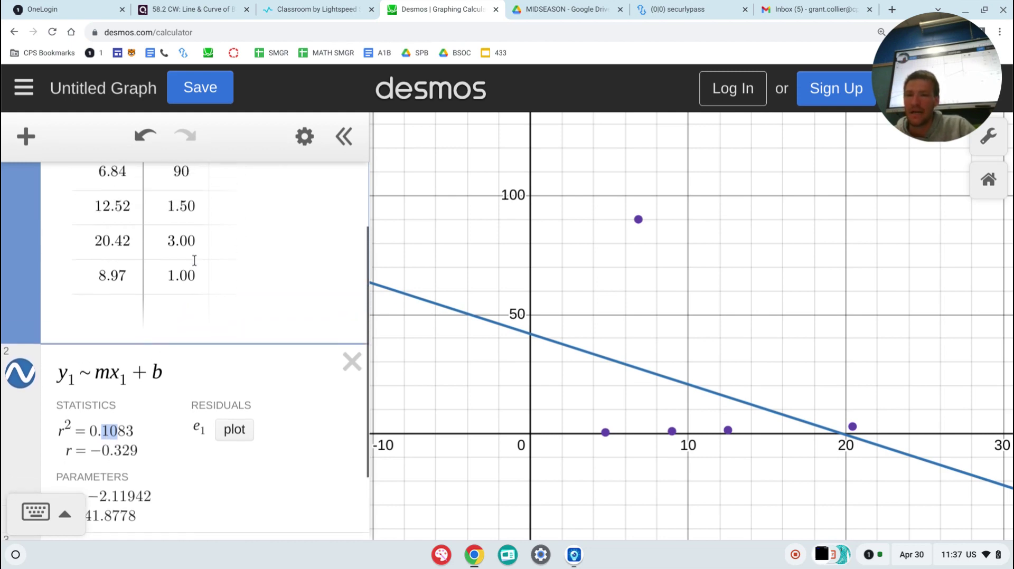
pyautogui.click(174, 185)
pyautogui.scroll(2, 174, 186)
pyautogui.write('0')
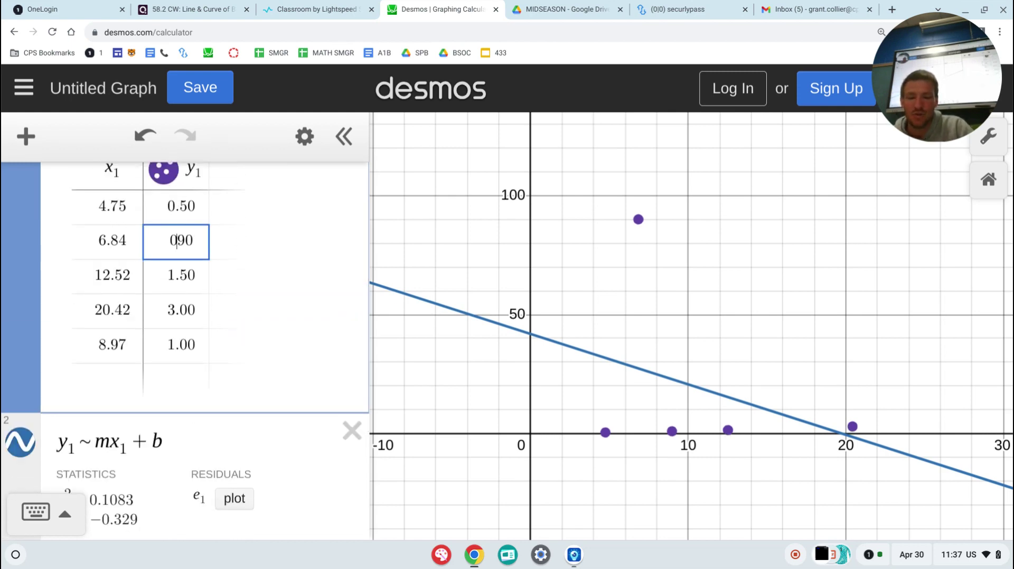
pyautogui.write('.')
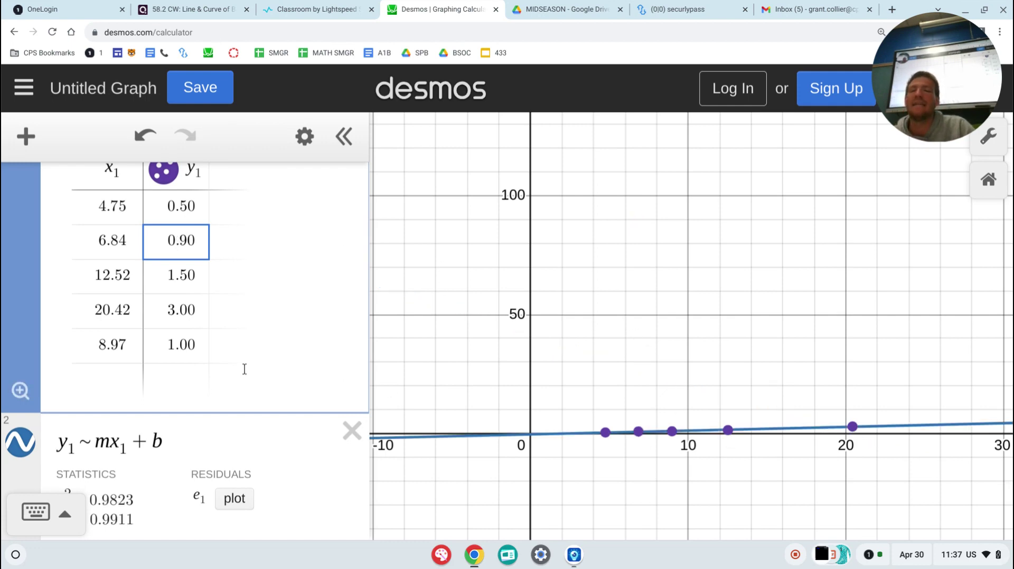
# Inspect the regression's r² statistic and its m and b parameters.
pyautogui.scroll(-3, 176, 344)
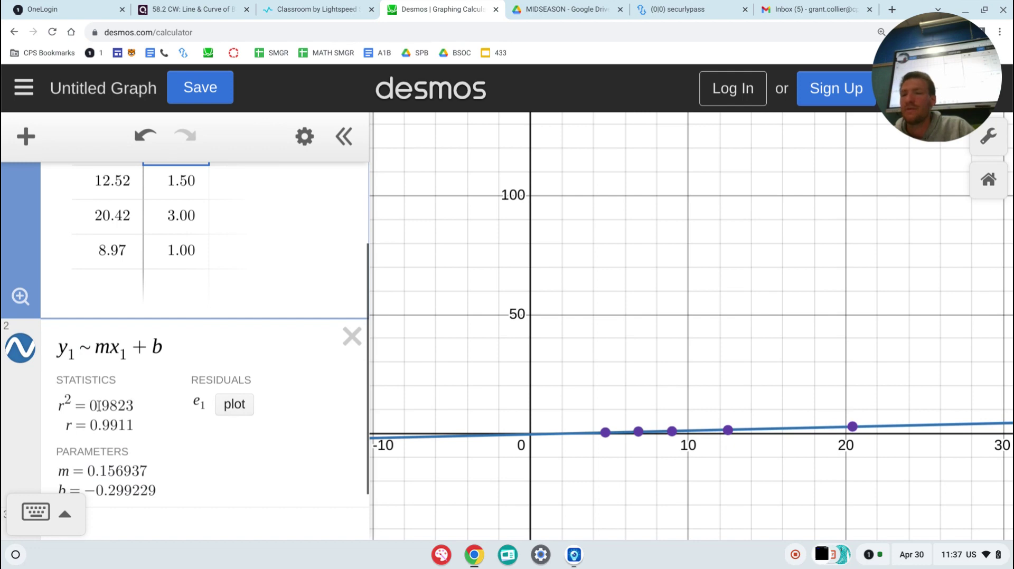
pyautogui.moveTo(99, 406); pyautogui.dragTo(119, 405)
pyautogui.scroll(-5, 166, 477)
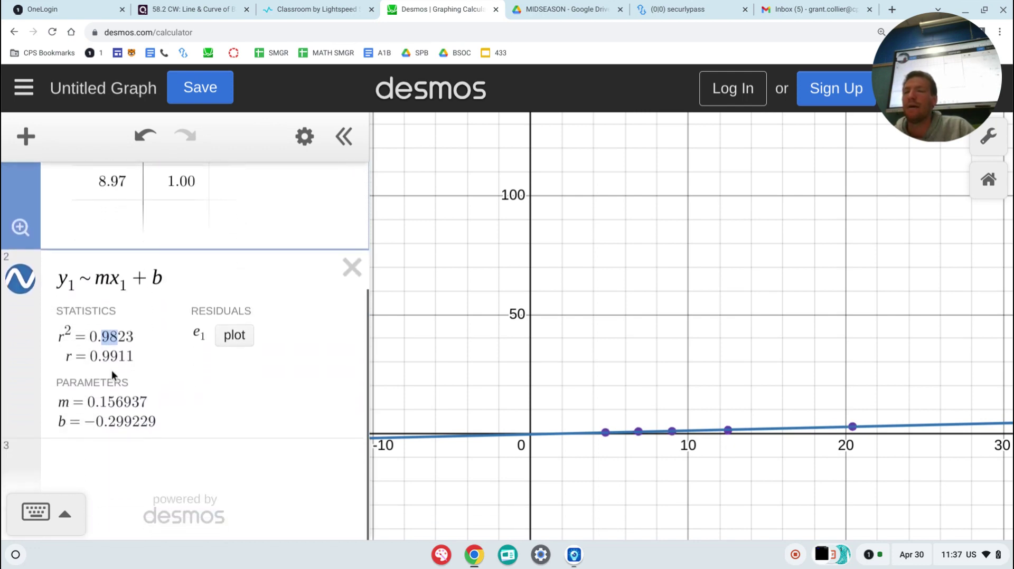
# Check the worksheet's notes on fitting data and zoom the graph to fit the meal cost and tip points.
pyautogui.click(100, 334)
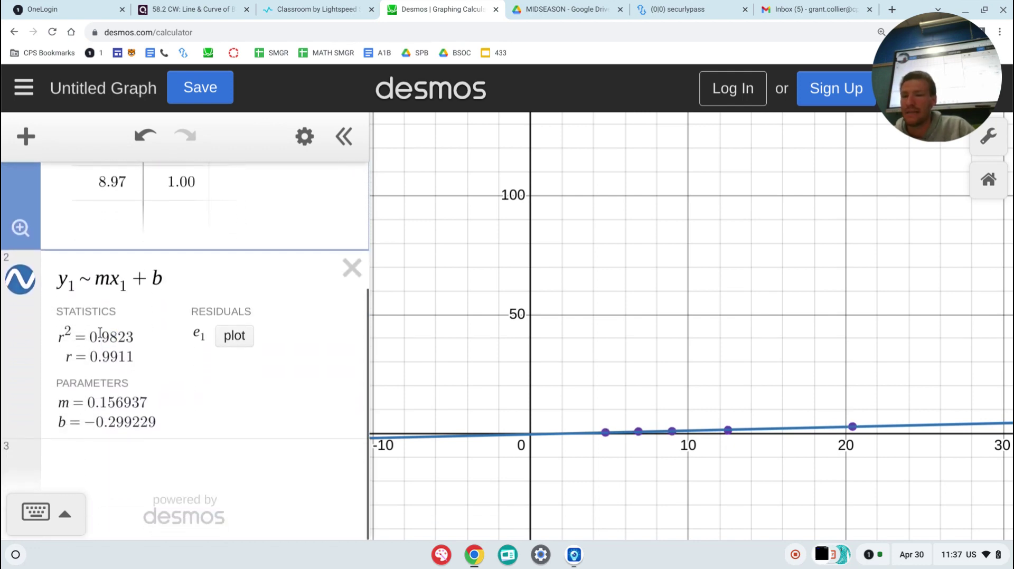
pyautogui.click(579, 560)
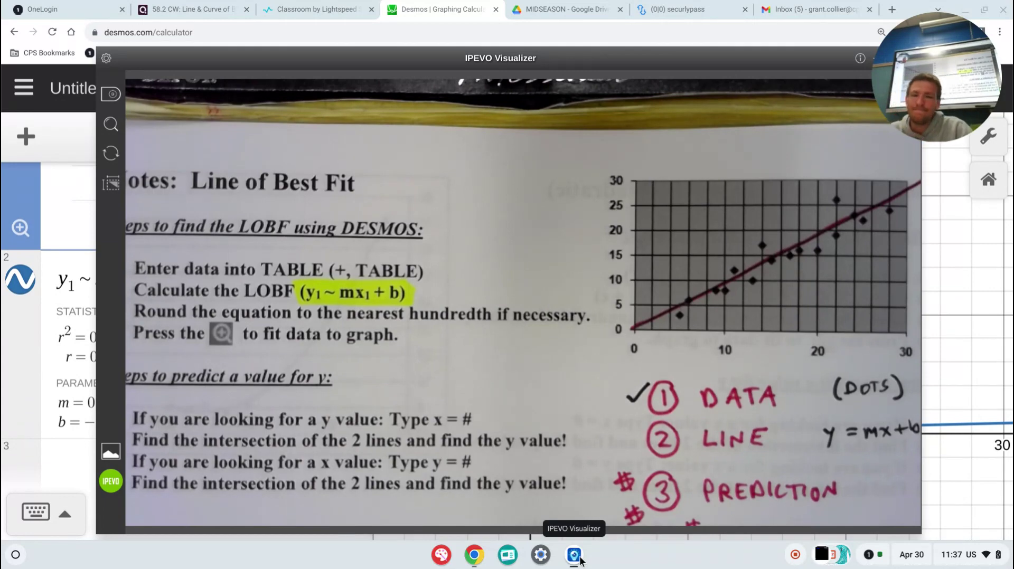
pyautogui.click(575, 557)
pyautogui.click(20, 227)
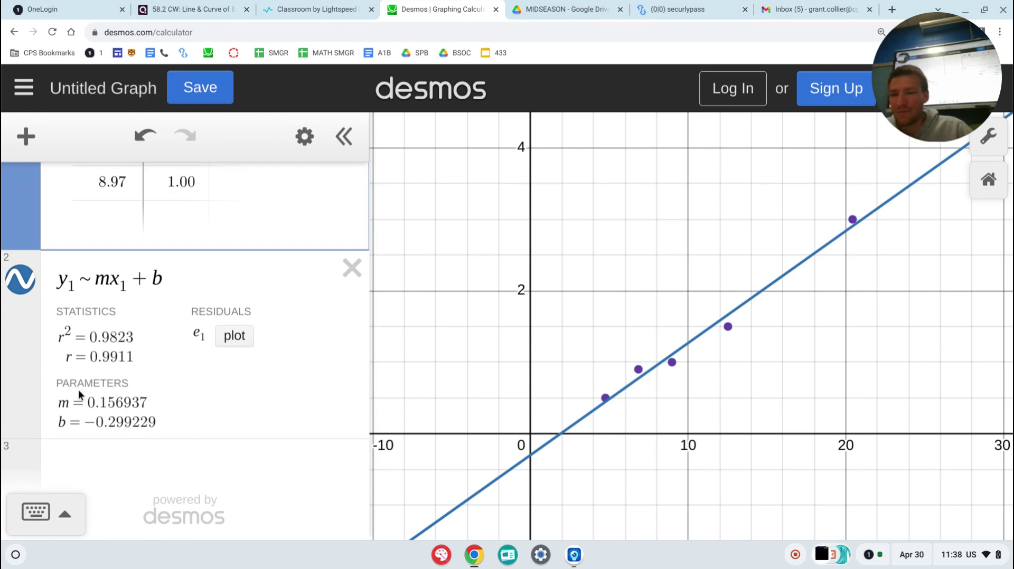
# Match m and b in the regression equation with their values in the parameters.
pyautogui.moveTo(57, 402)
pyautogui.mouseDown()
pyautogui.moveTo(170, 418)
pyautogui.moveTo(90, 422)
pyautogui.moveTo(61, 392)
pyautogui.mouseUp()
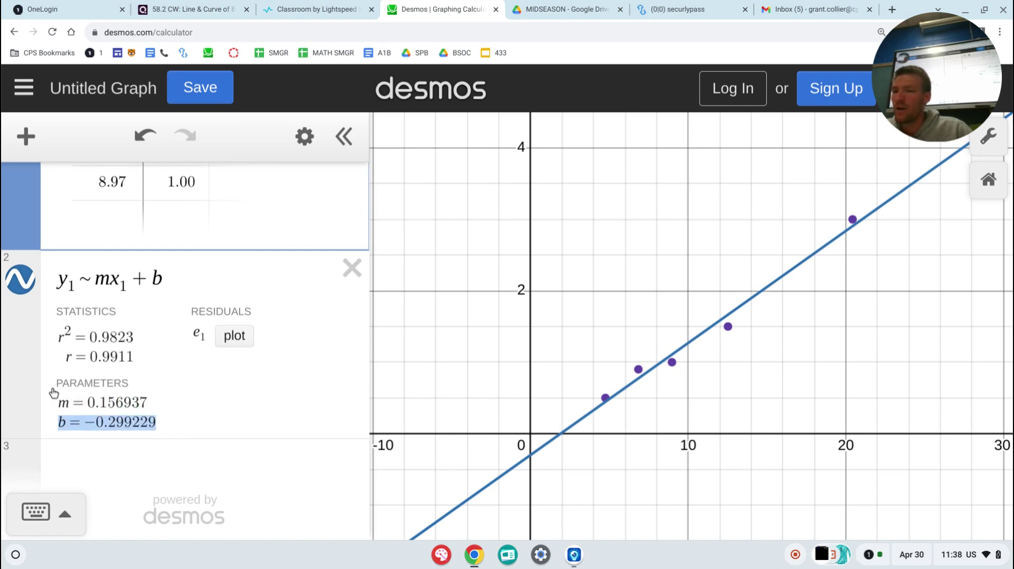
pyautogui.click(145, 412)
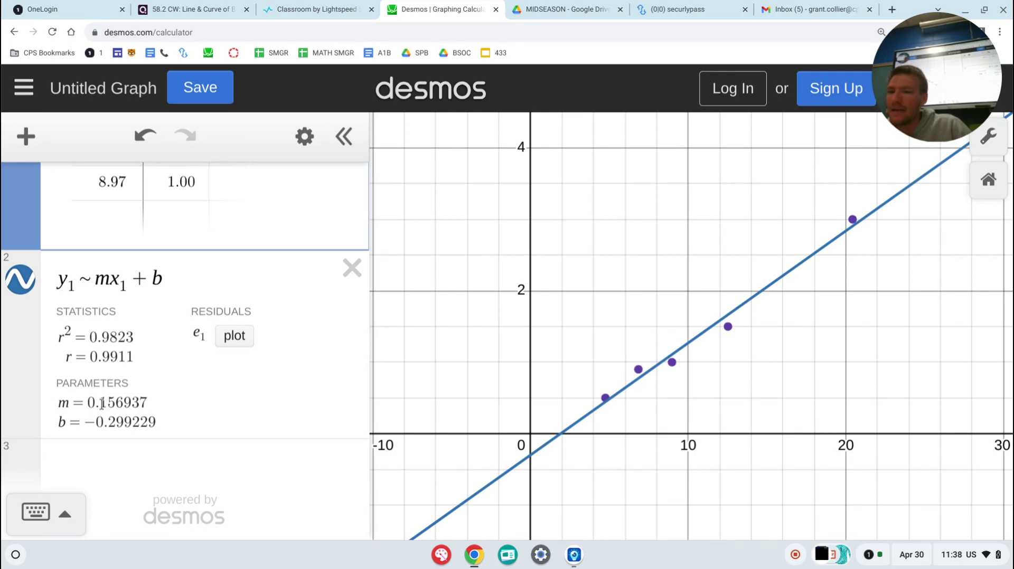
pyautogui.click(58, 406)
pyautogui.moveTo(58, 409)
pyautogui.mouseDown()
pyautogui.moveTo(70, 410)
pyautogui.moveTo(66, 424)
pyautogui.mouseUp()
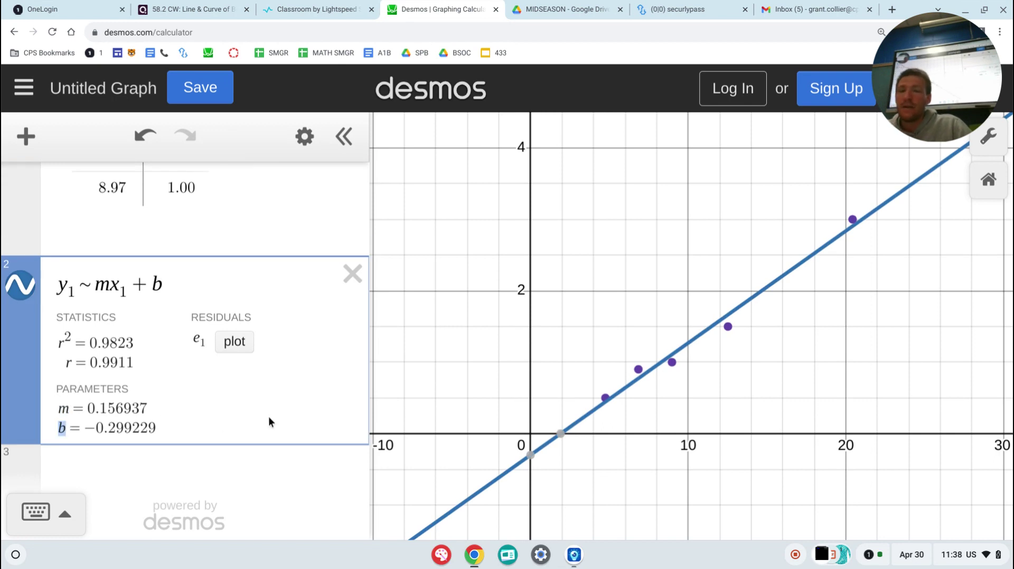
pyautogui.moveTo(98, 284); pyautogui.dragTo(106, 282)
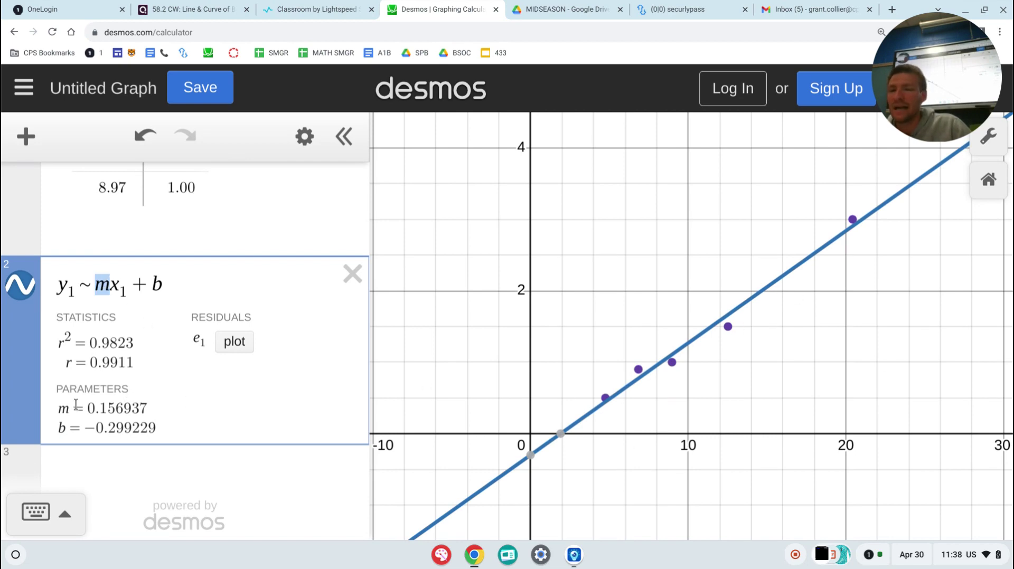
pyautogui.moveTo(63, 411); pyautogui.dragTo(150, 412)
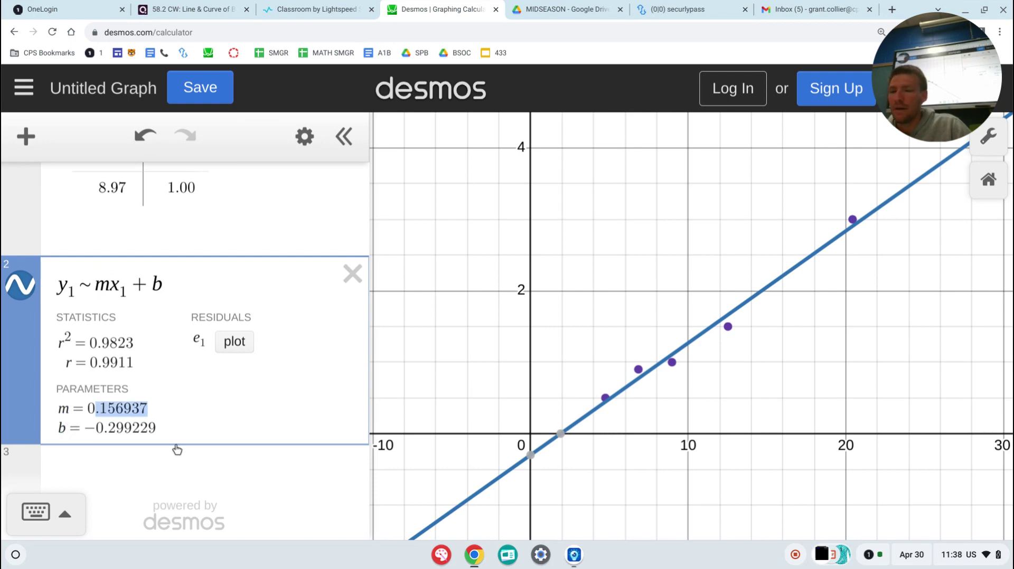
pyautogui.click(160, 424)
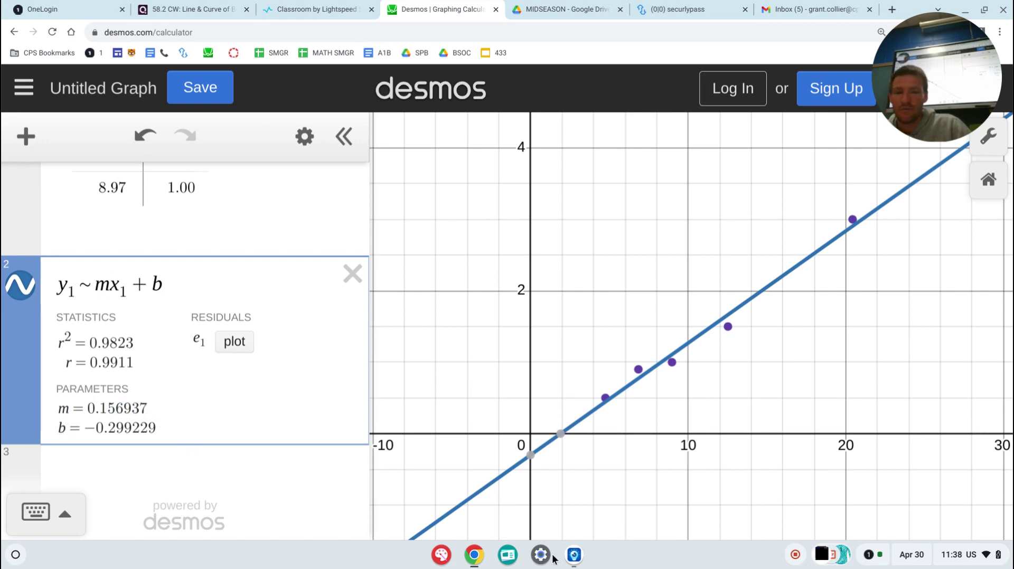
# Examine the m and b parameter values up close and compare them with the worksheet's y = mx + b equation blank.
pyautogui.click(573, 558)
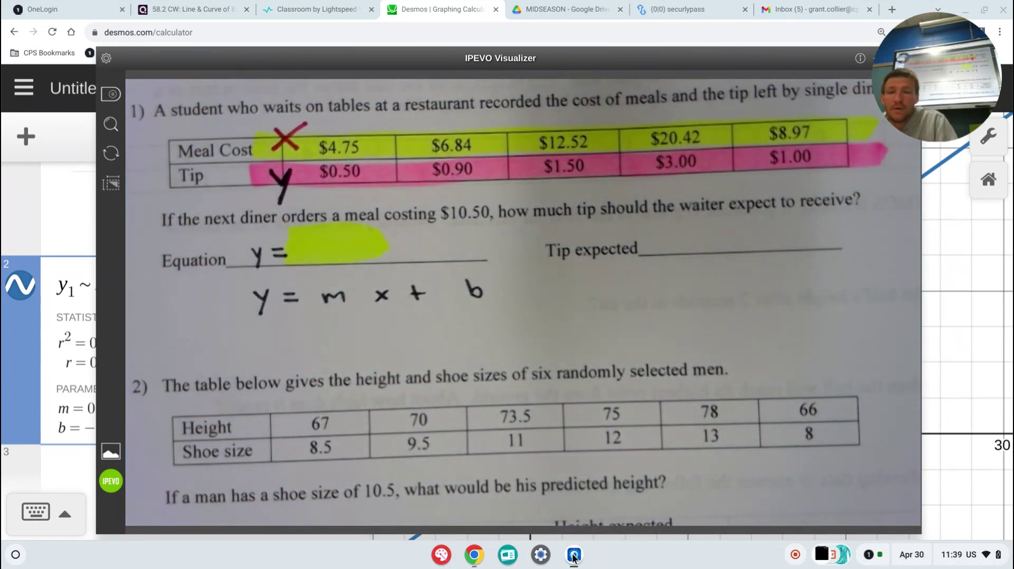
pyautogui.click(64, 406)
pyautogui.scroll(5, 89, 404)
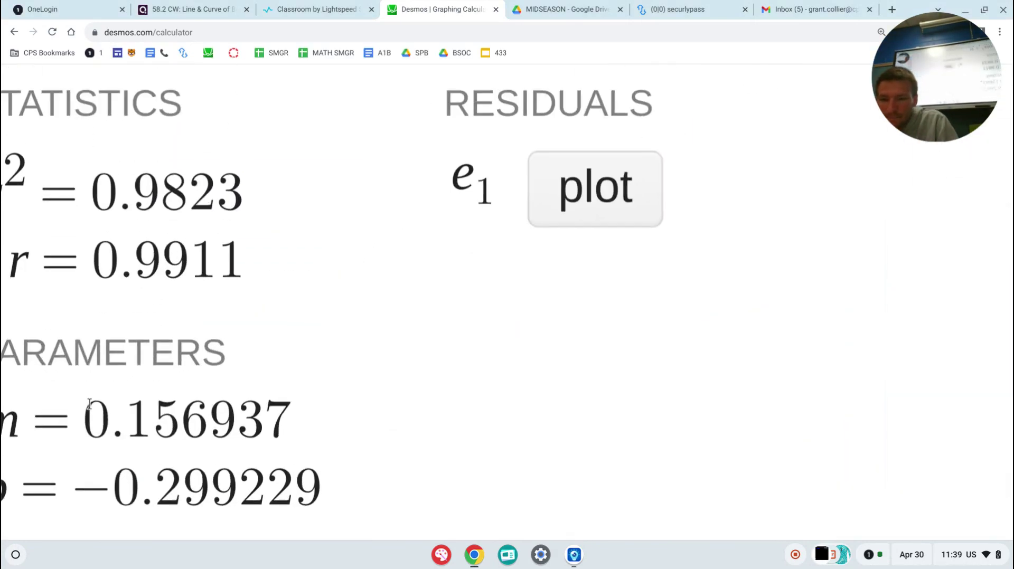
pyautogui.scroll(-1, 89, 404)
pyautogui.scroll(-5, 89, 404)
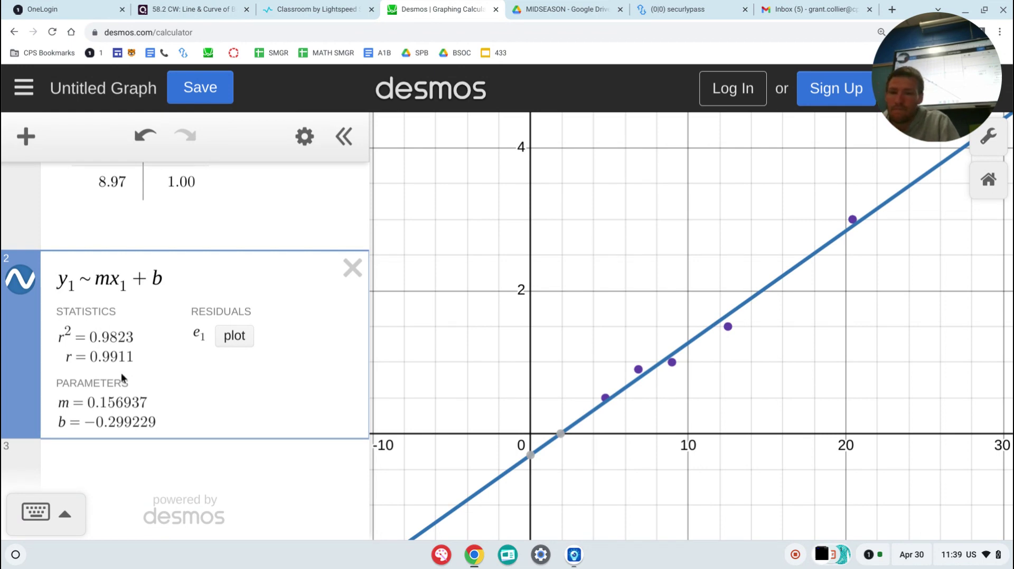
pyautogui.scroll(5, 122, 373)
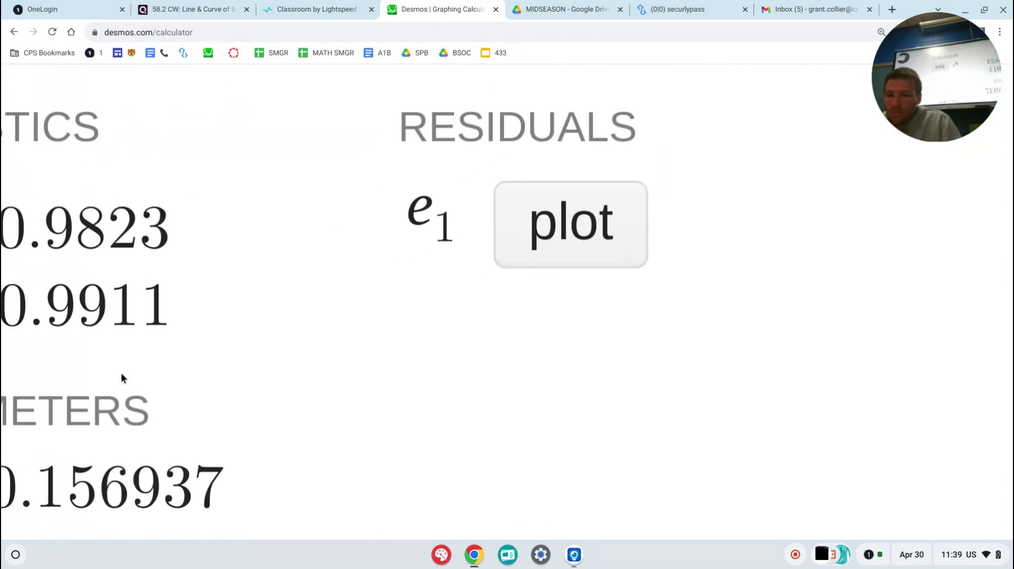
pyautogui.scroll(-4, 121, 372)
pyautogui.hscroll(-4, 122, 372)
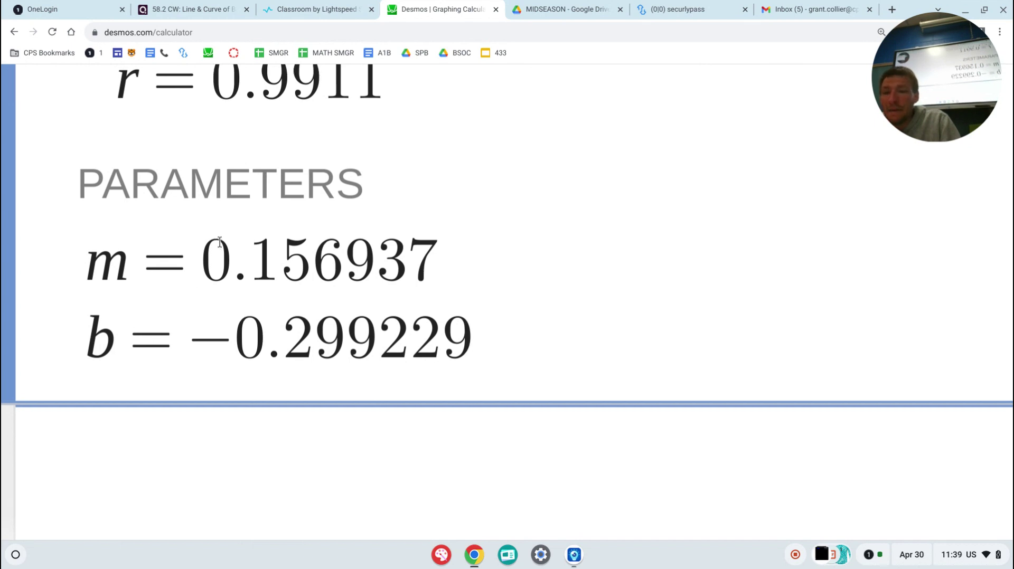
pyautogui.moveTo(220, 241); pyautogui.dragTo(438, 271)
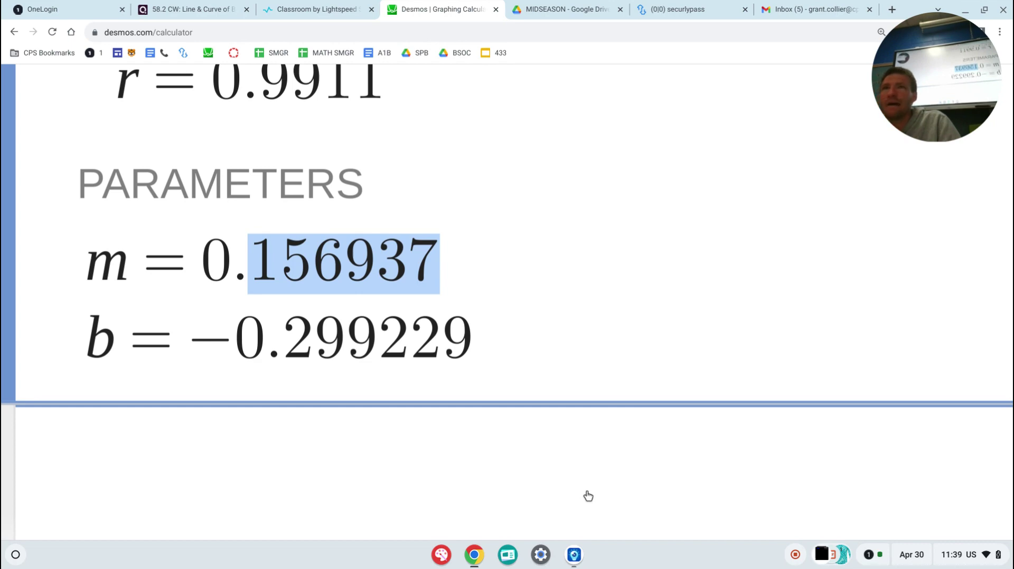
pyautogui.click(571, 559)
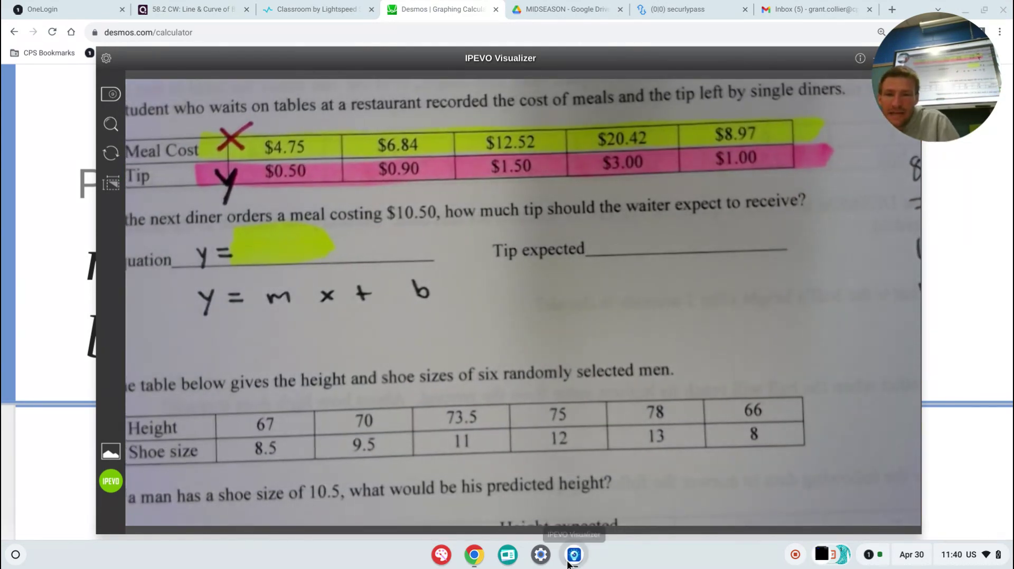
pyautogui.click(572, 555)
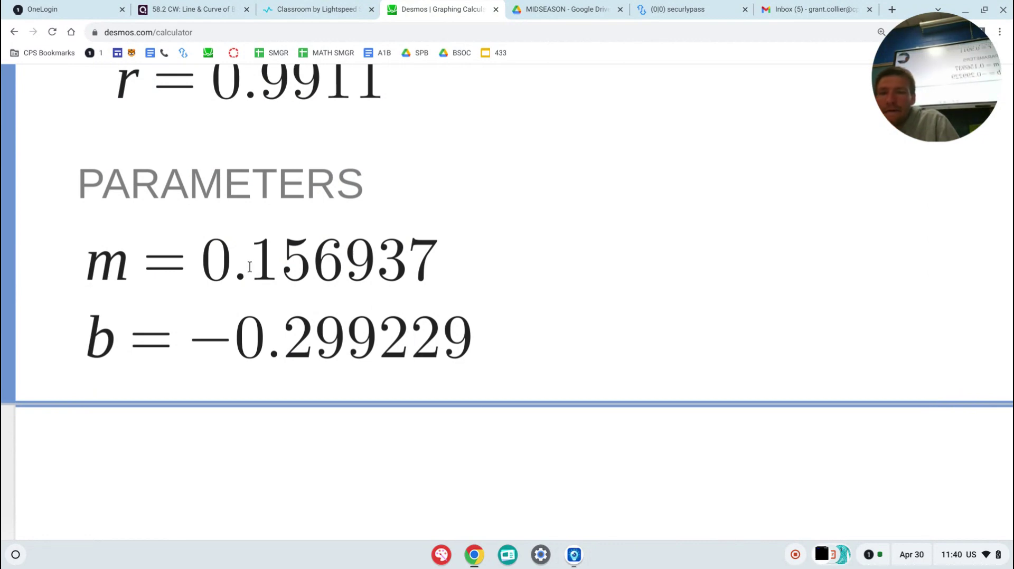
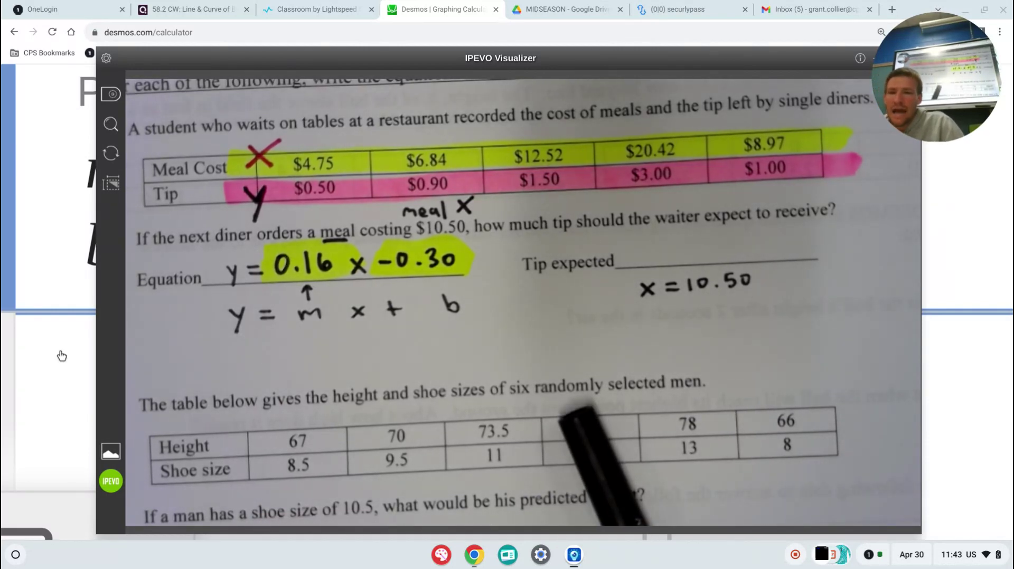
# Add the line x = 10.50 below the regression and display the coordinates where it crosses the line of best fit.
pyautogui.scroll(-5, 62, 356)
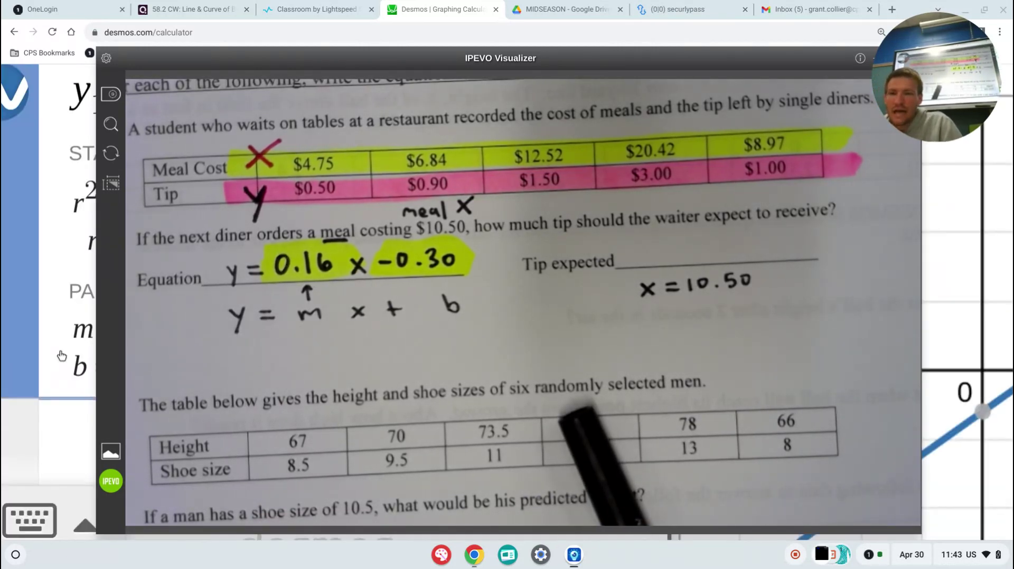
pyautogui.click(3, 394)
pyautogui.click(95, 459)
pyautogui.write('x = 10')
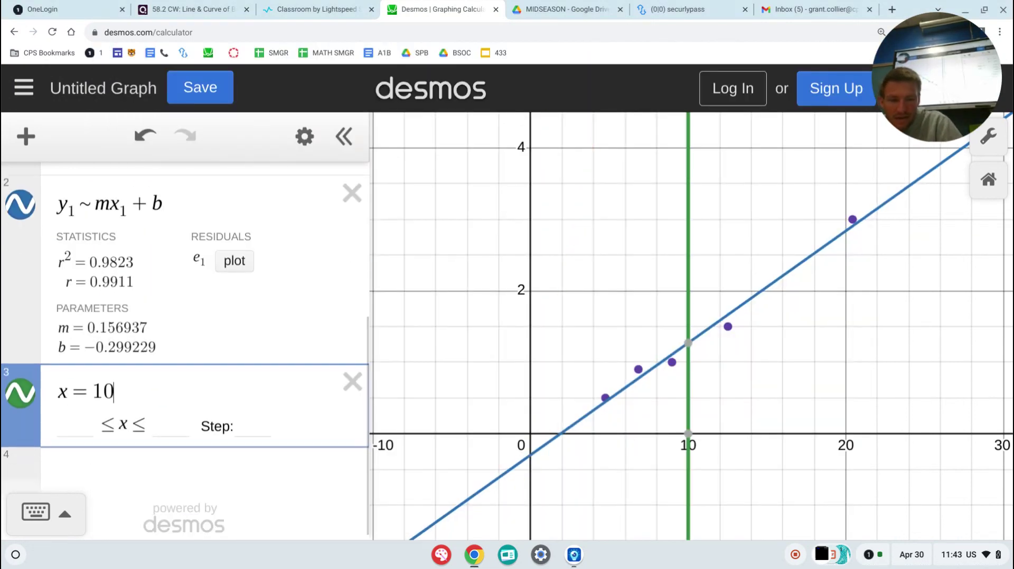
pyautogui.write('.50')
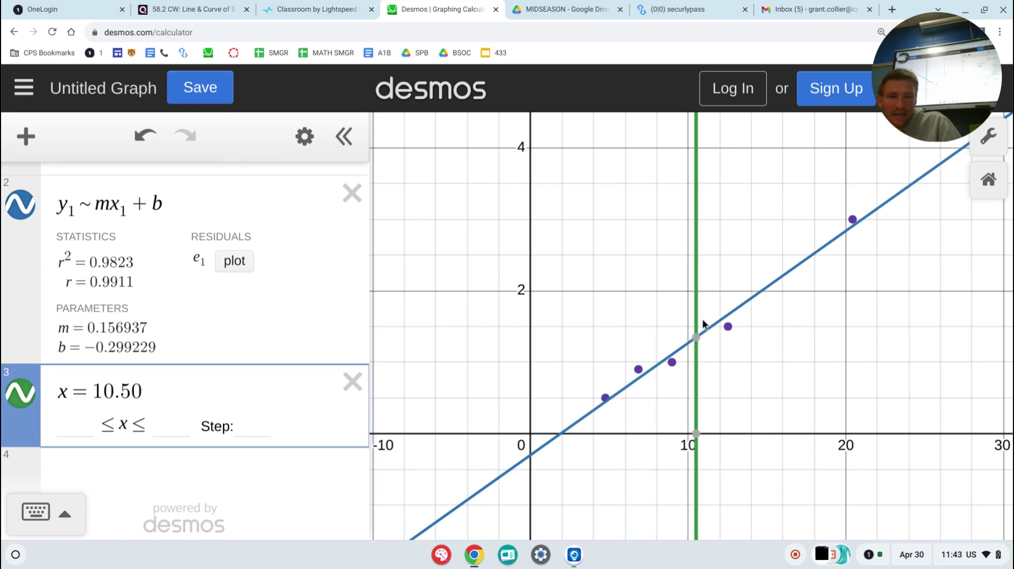
pyautogui.click(695, 337)
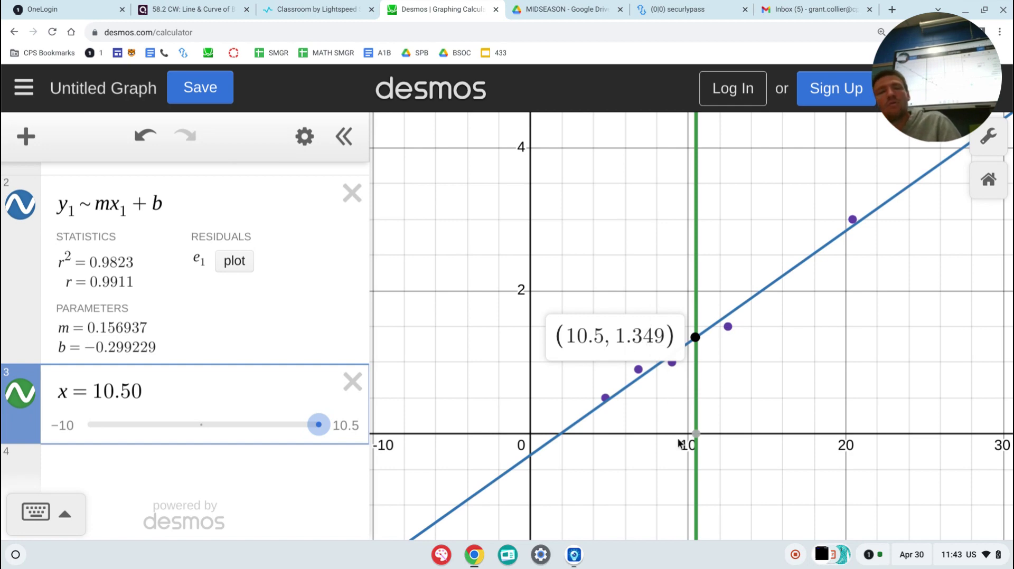
# Bring up the worksheet's punt problem, then delete the table, the regression and the x = 10.50 line from the calculator.
pyautogui.click(575, 563)
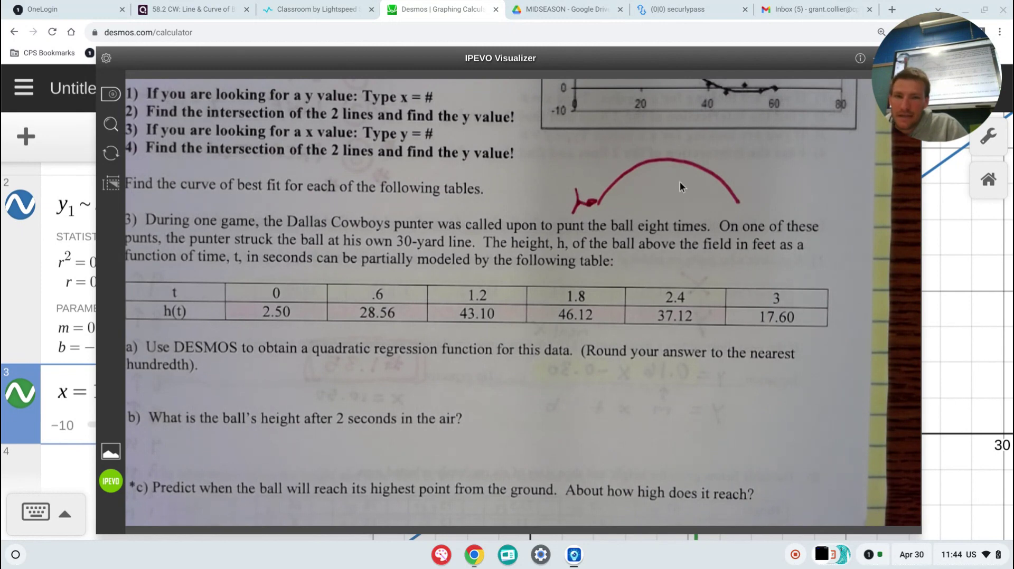
pyautogui.click(3, 277)
pyautogui.scroll(3, 238, 238)
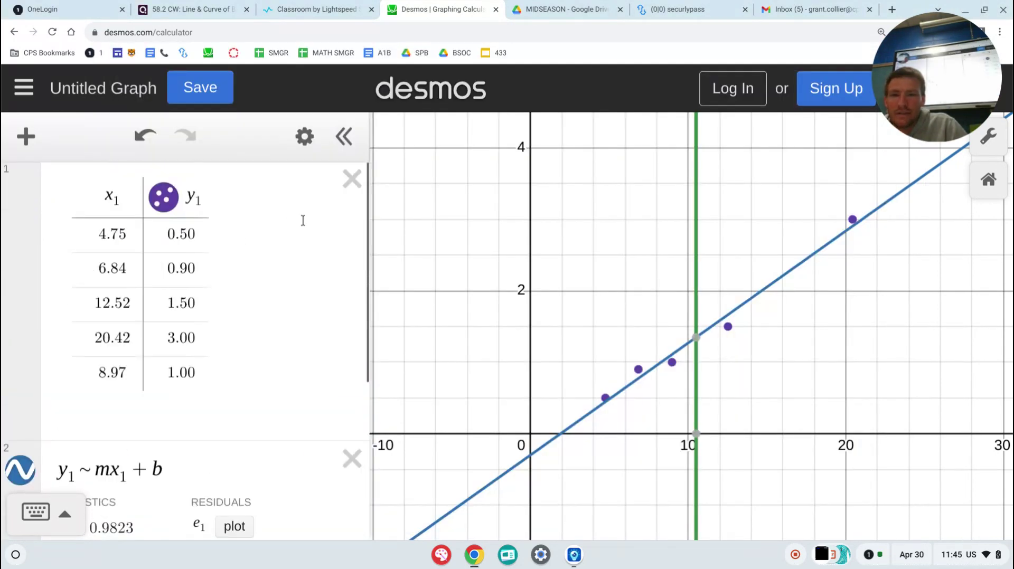
pyautogui.click(351, 176)
pyautogui.click(351, 178)
pyautogui.click(349, 183)
pyautogui.click(349, 183)
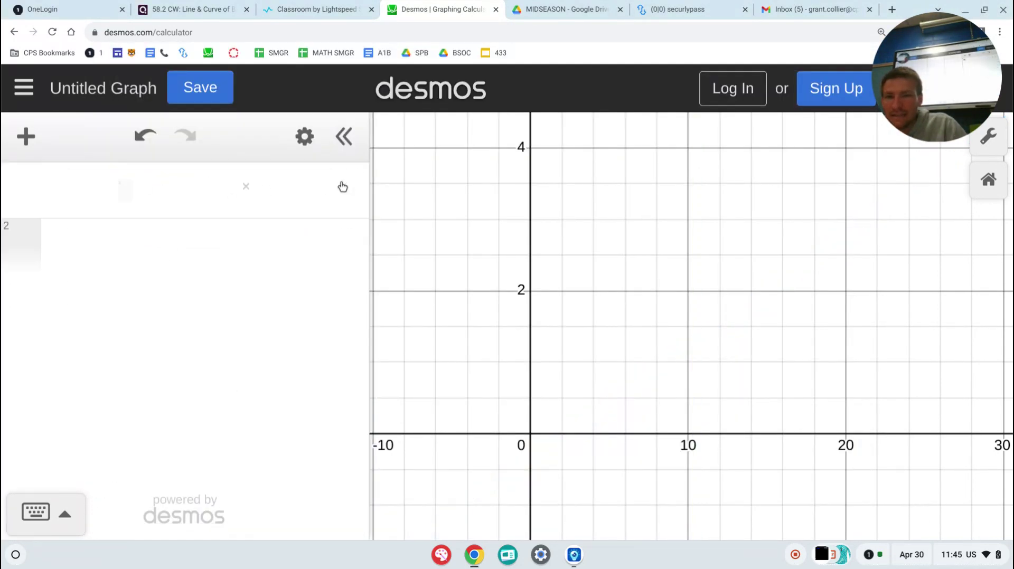
# Insert an empty table in the expression list and consult the worksheet's time and height data for the punt.
pyautogui.click(75, 180)
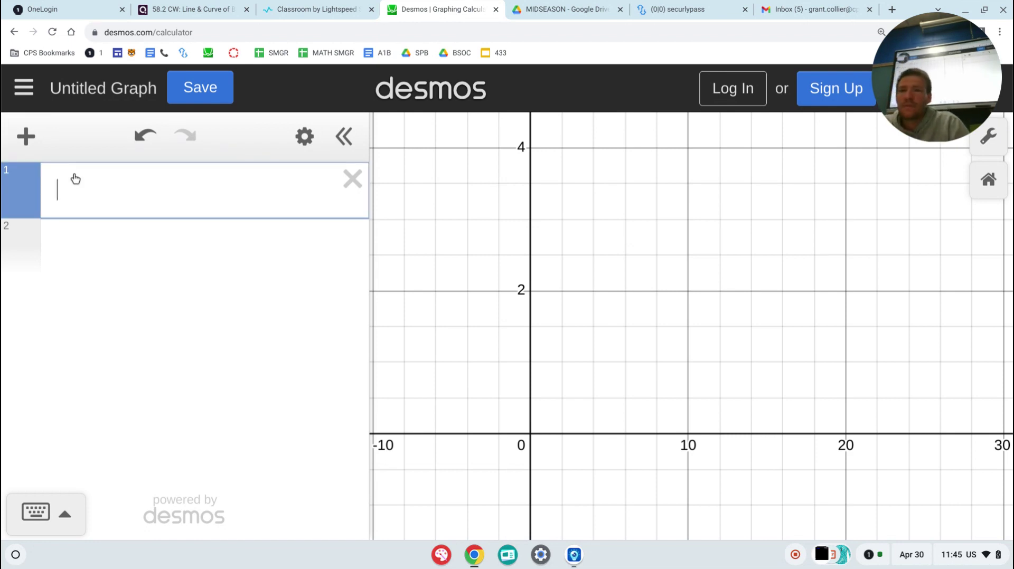
pyautogui.click(42, 149)
pyautogui.click(68, 283)
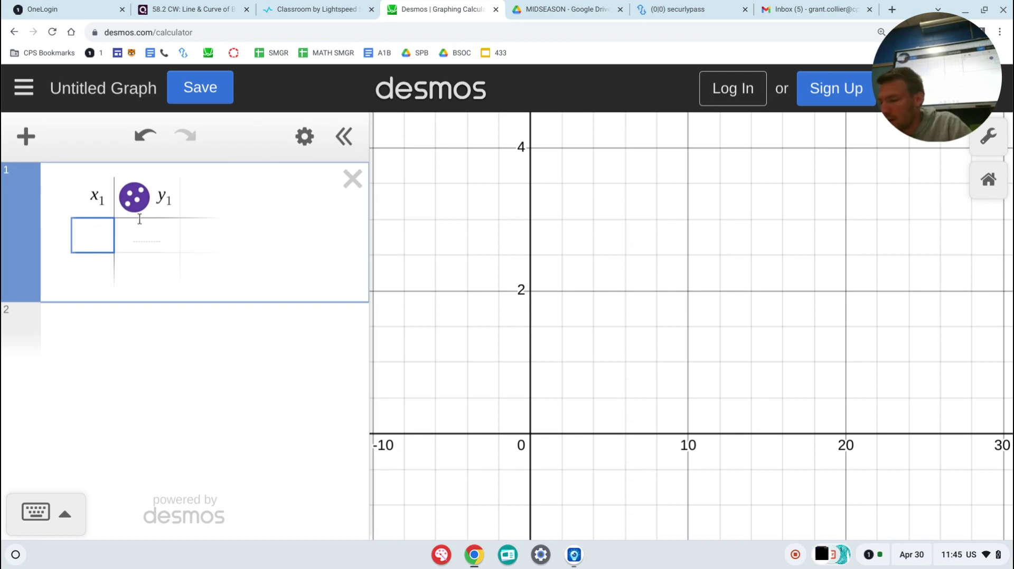
pyautogui.click(580, 560)
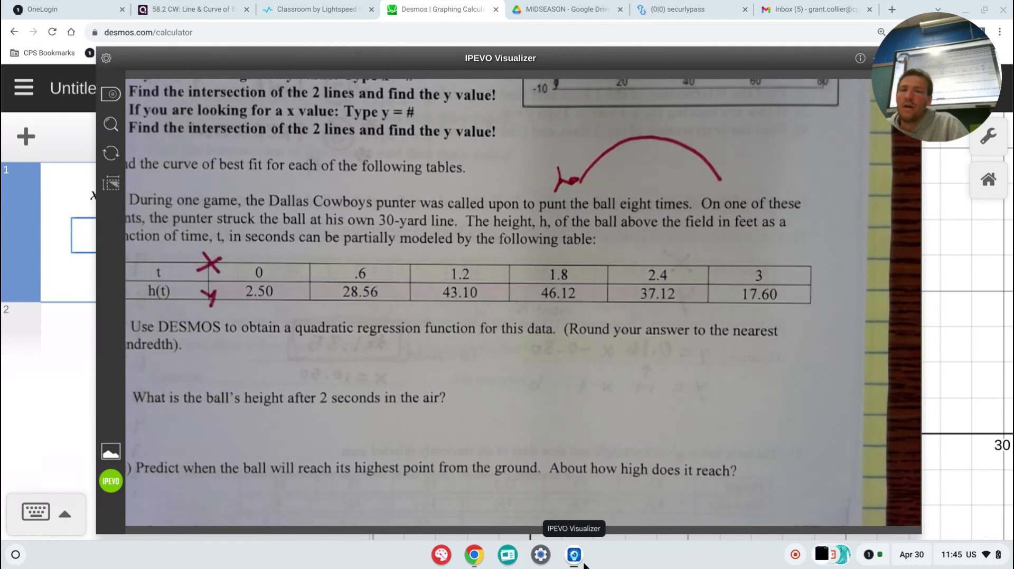
# Enter the punt times 0, .6, 1.2, 1.8, 2.4 and 3 in the table's x₁ column.
pyautogui.click(85, 236)
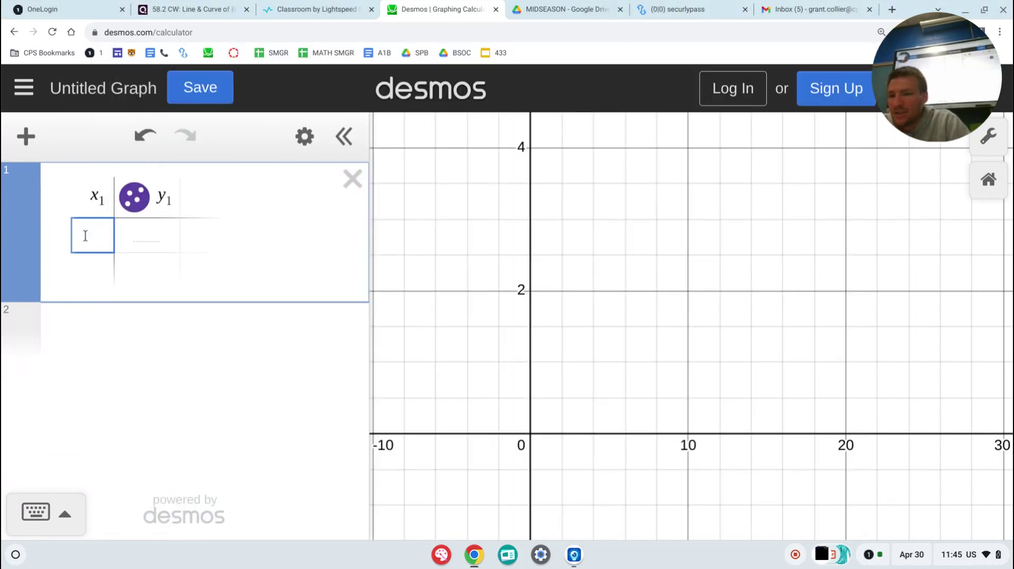
pyautogui.write('0')
pyautogui.press('Return')
pyautogui.write('.6')
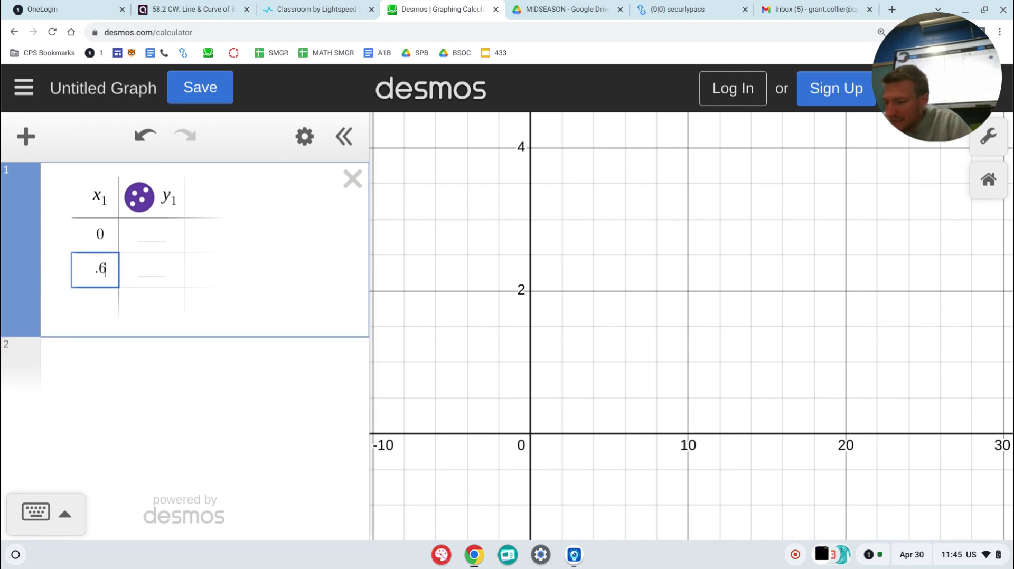
pyautogui.press('Return')
pyautogui.write('1.2')
pyautogui.press('Return')
pyautogui.write('1.8')
pyautogui.press('Return')
pyautogui.write('2.4')
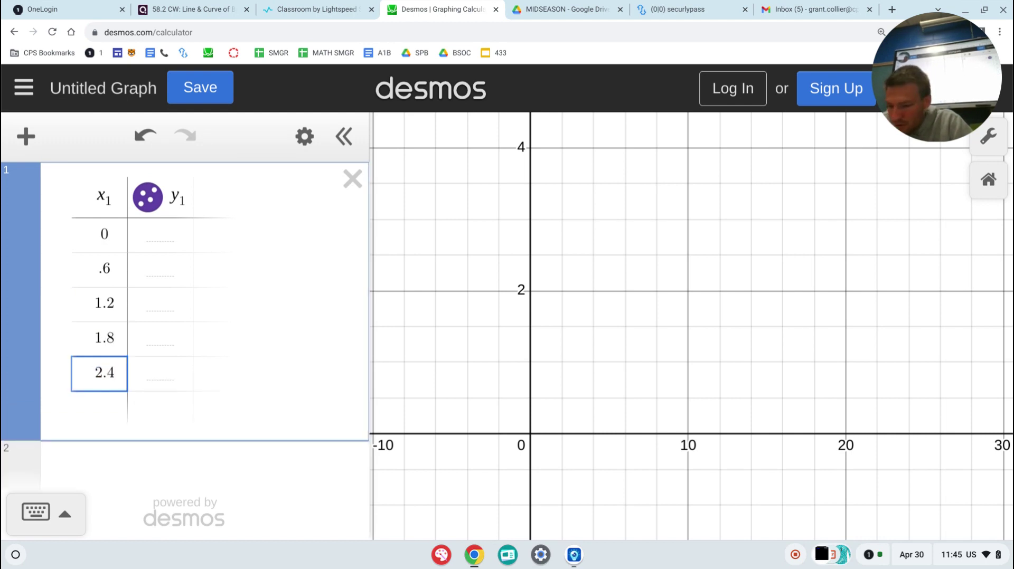
pyautogui.press('Return')
pyautogui.write('3')
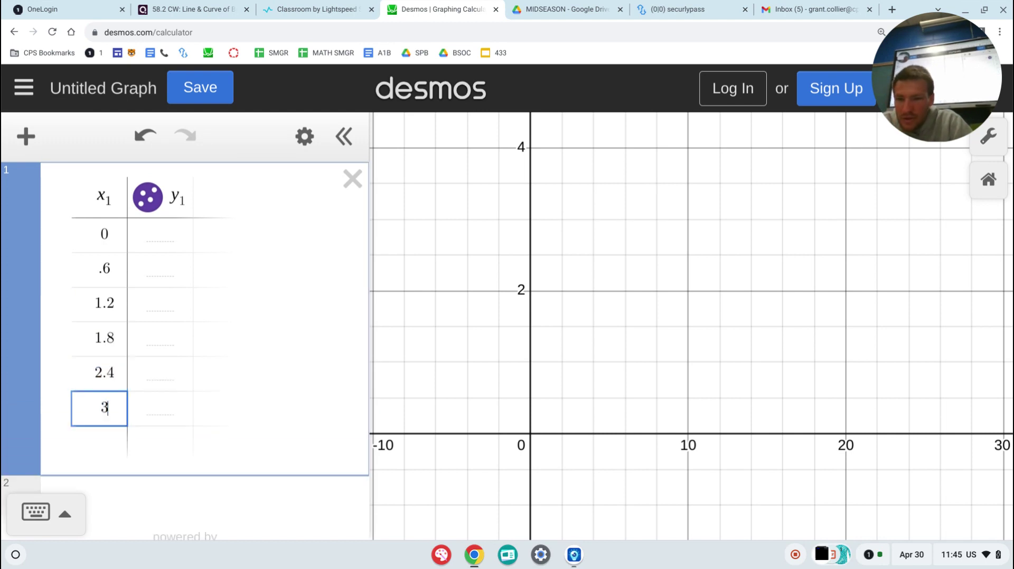
# Enter the punt heights 2.50, 28.56, 43.10, 46.12, 37.12 and 17.60 in the table's y₁ column.
pyautogui.press('Right')
pyautogui.press('Up')
pyautogui.press('Up')
pyautogui.press('Up')
pyautogui.press('Up')
pyautogui.press('Up')
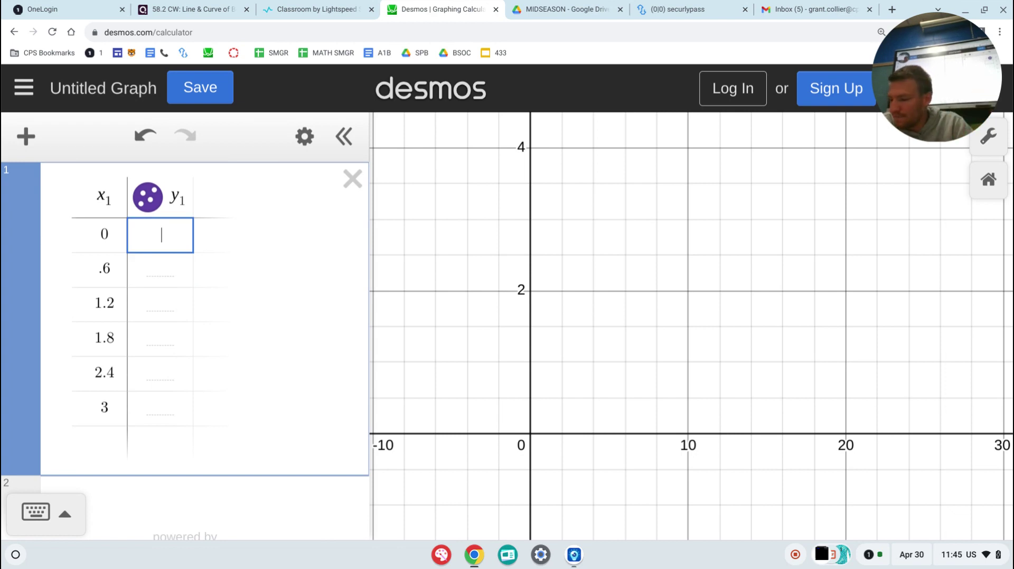
pyautogui.write('2.50')
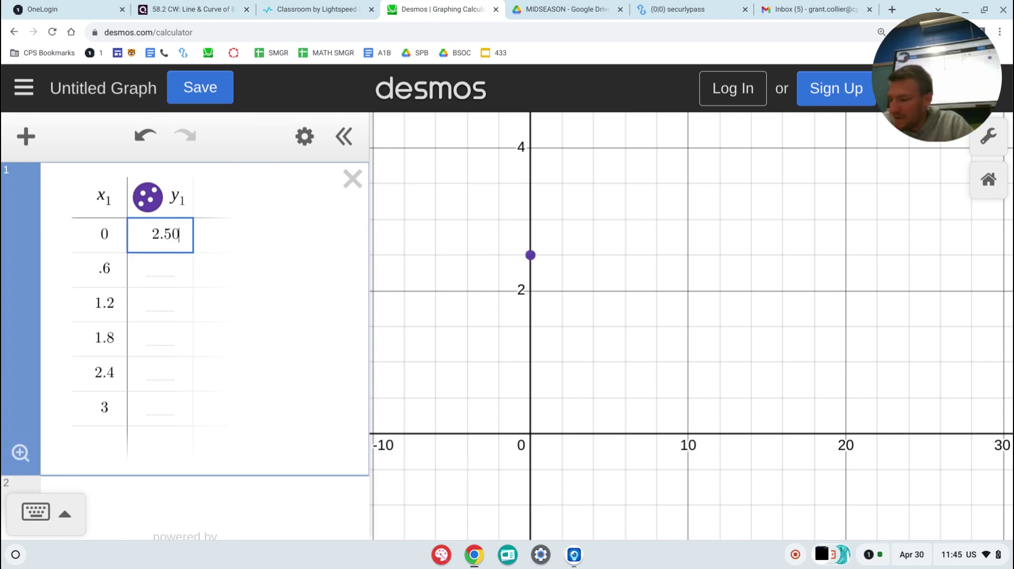
pyautogui.press('Return')
pyautogui.write('28.56')
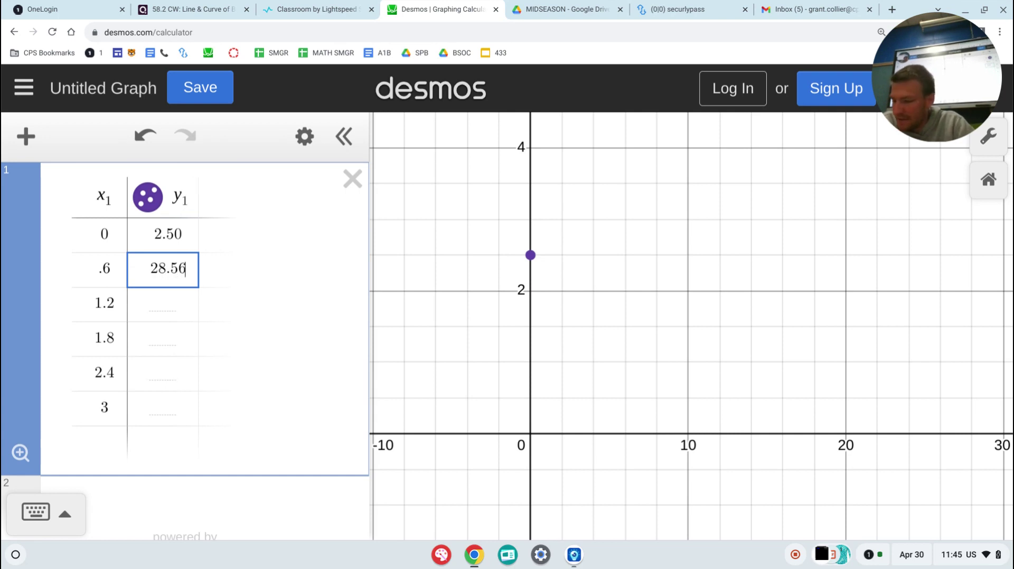
pyautogui.press('Return')
pyautogui.write('43.10')
pyautogui.press('Return')
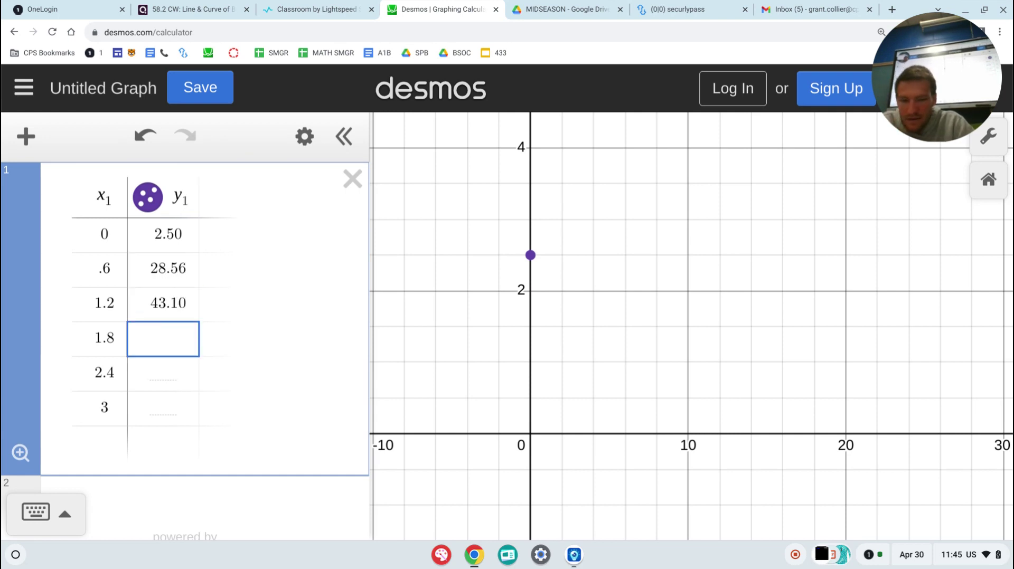
pyautogui.write('46.12')
pyautogui.press('Return')
pyautogui.write('37.12')
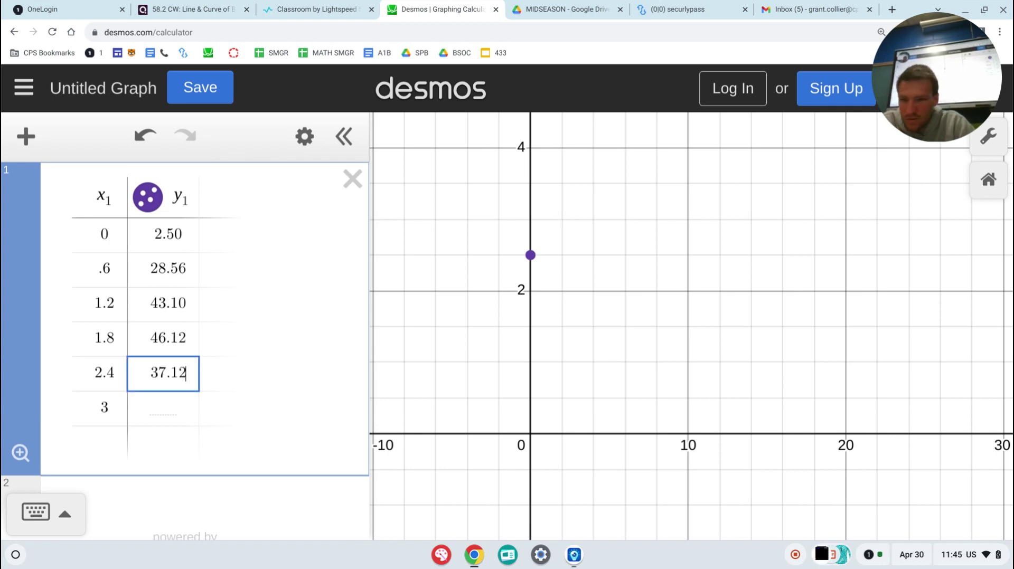
pyautogui.press('Return')
pyautogui.write('17.60')
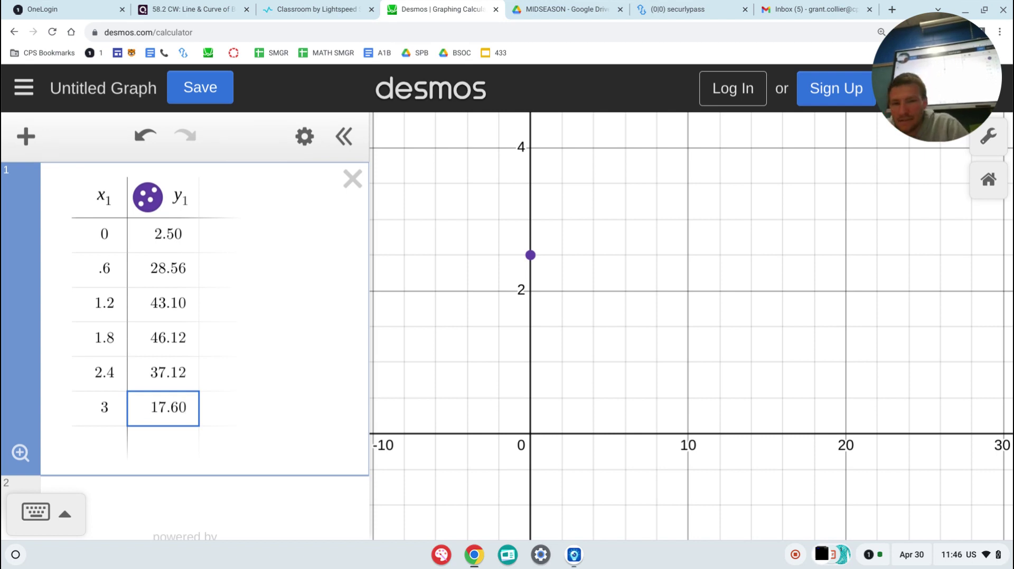
# Fit the graph view to the table's time and height points.
pyautogui.click(986, 180)
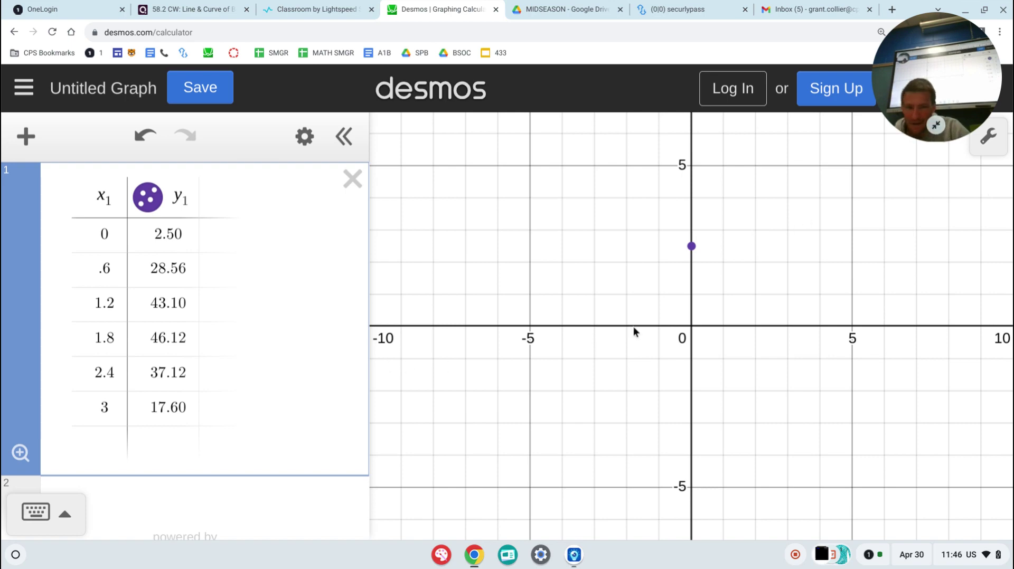
pyautogui.scroll(-5, 681, 319)
pyautogui.moveTo(782, 255); pyautogui.dragTo(624, 457)
pyautogui.scroll(-5, 628, 449)
pyautogui.scroll(-5, 647, 369)
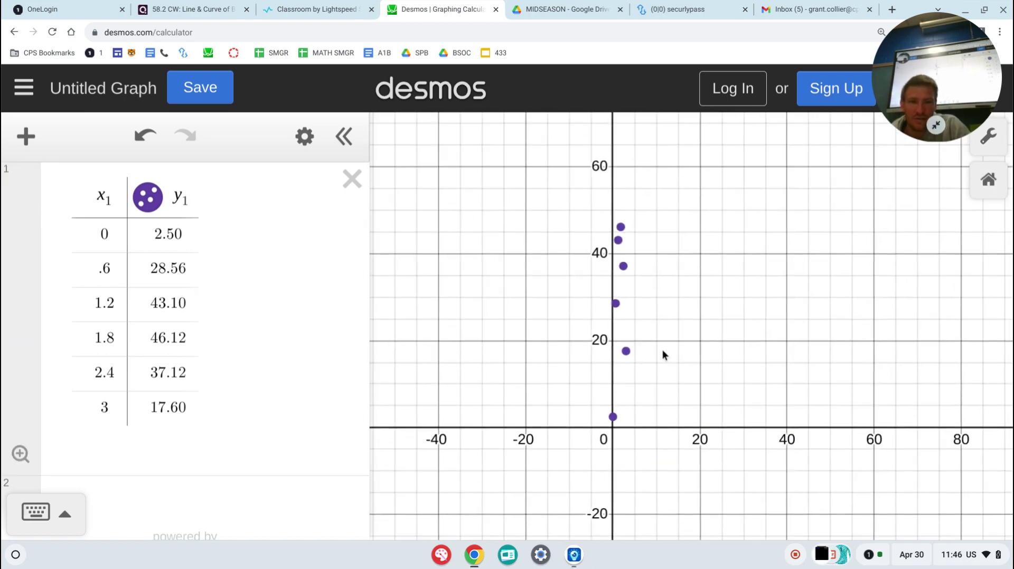
pyautogui.scroll(5, 671, 327)
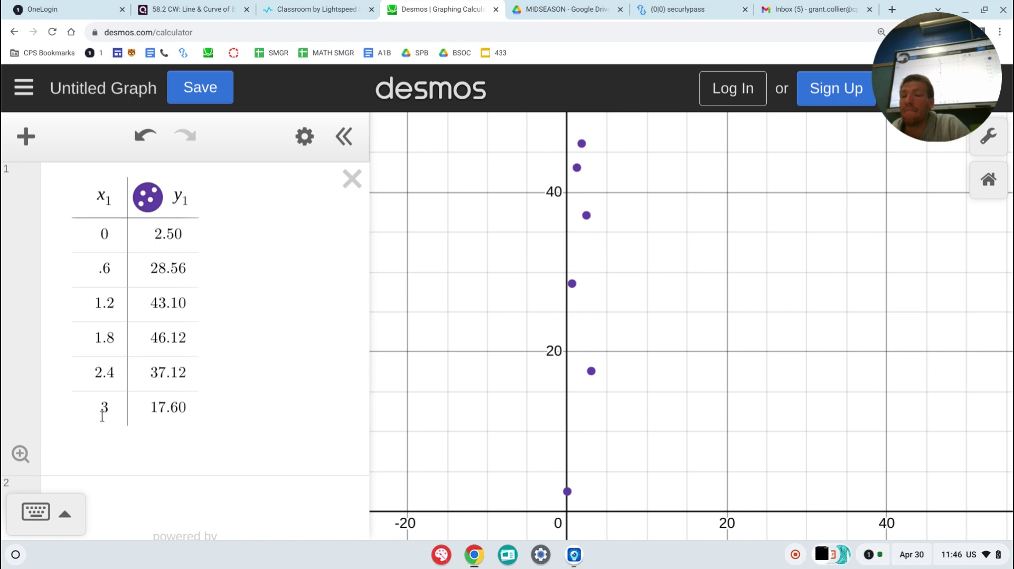
pyautogui.click(22, 454)
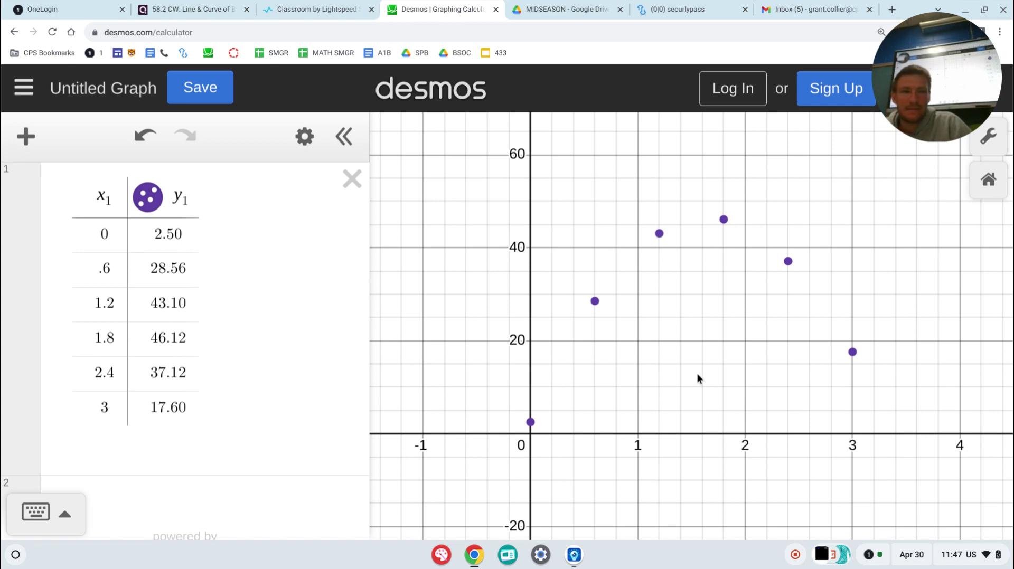
# Add the linear regression y₁ ~ mx₁ + b below the punt table.
pyautogui.click(170, 504)
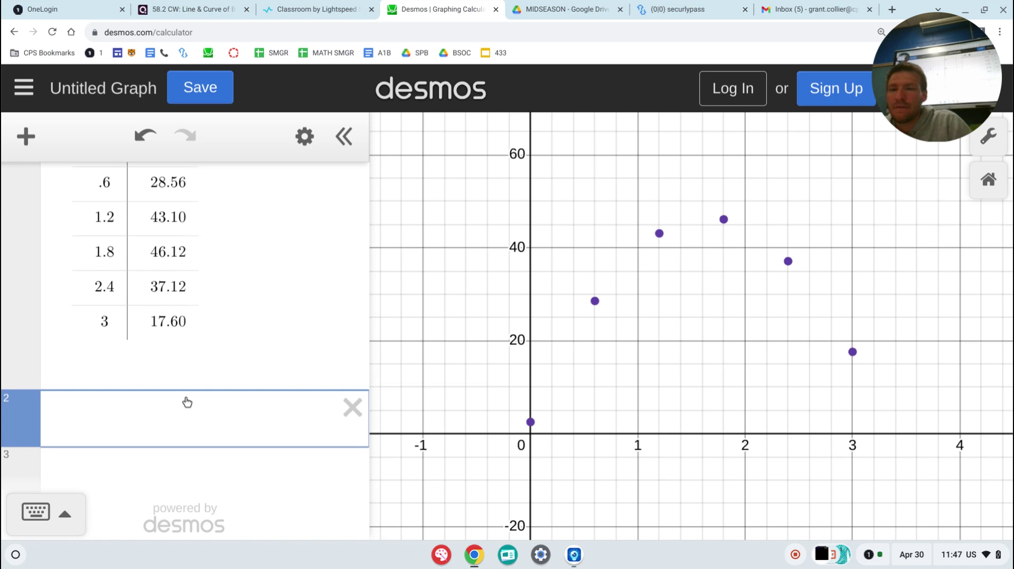
pyautogui.write('y1')
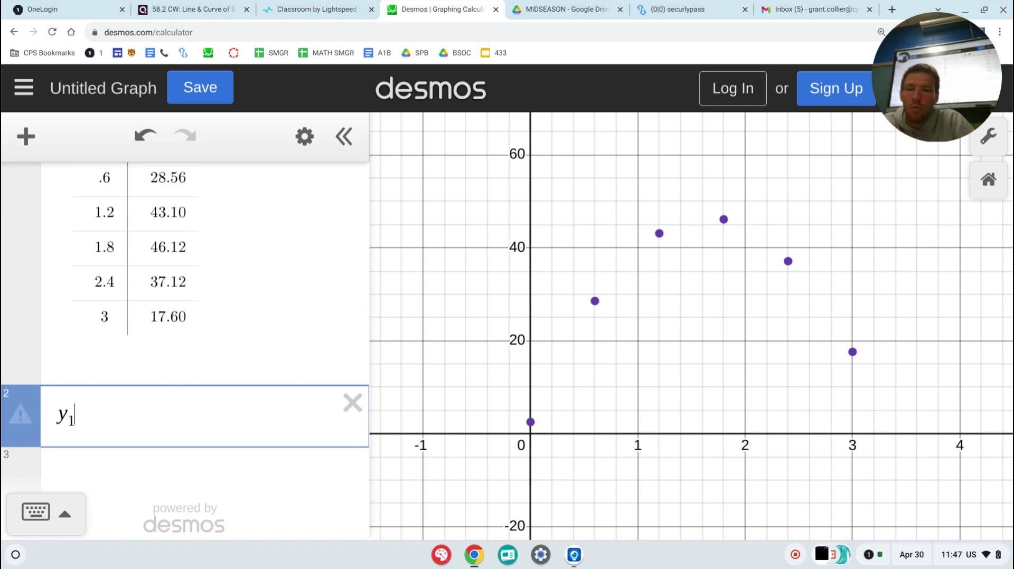
pyautogui.write('~m')
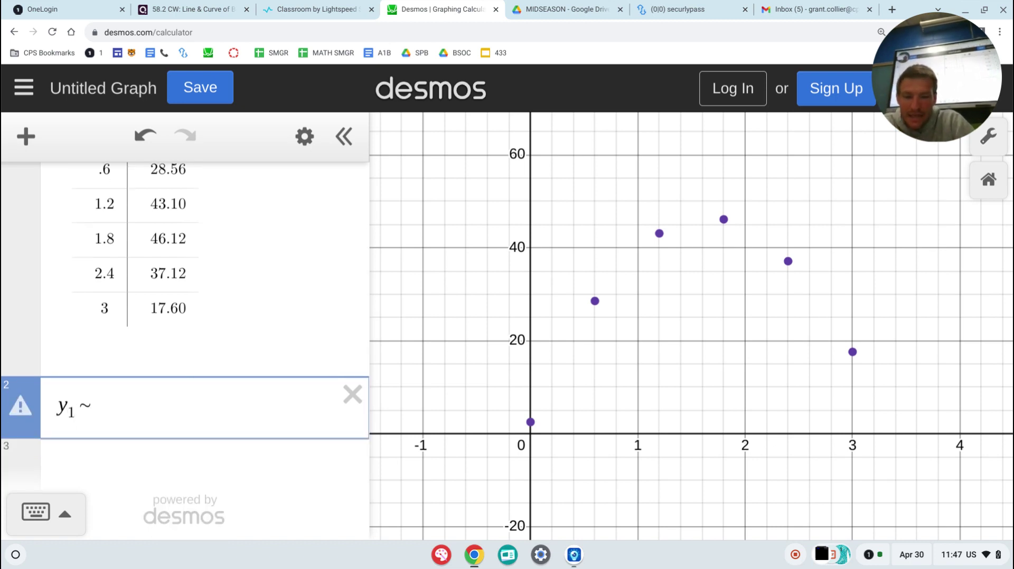
pyautogui.write('x1')
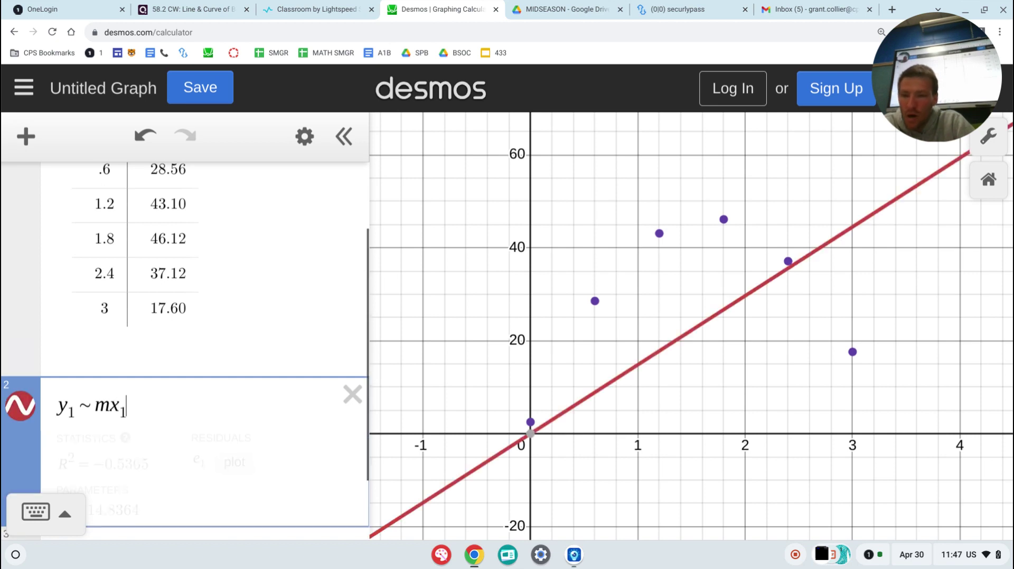
pyautogui.write('+b')
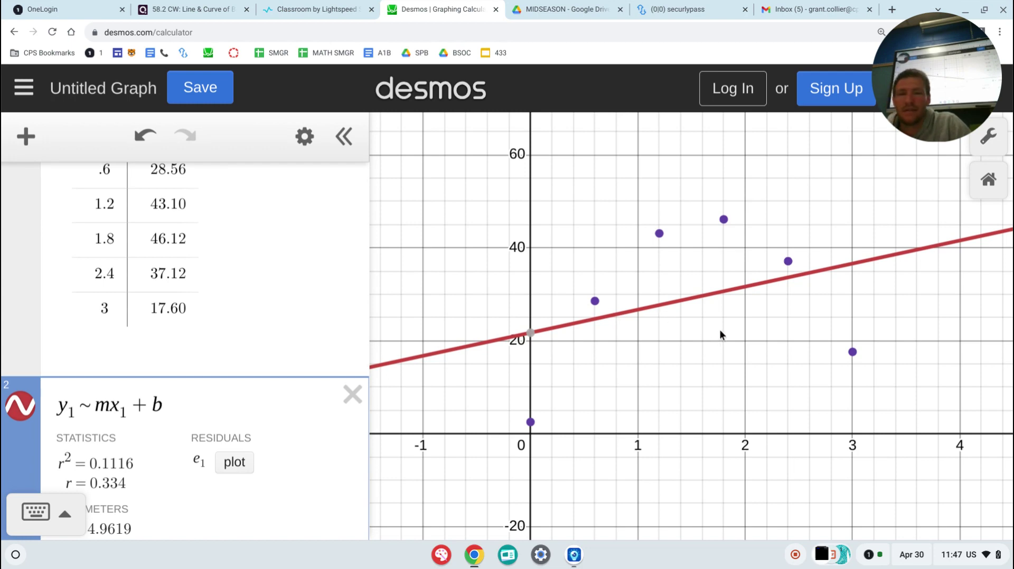
# Follow the line of best fit far beyond the data points, refit the view to the data and examine the regression's r² value.
pyautogui.moveTo(719, 330); pyautogui.dragTo(671, 353)
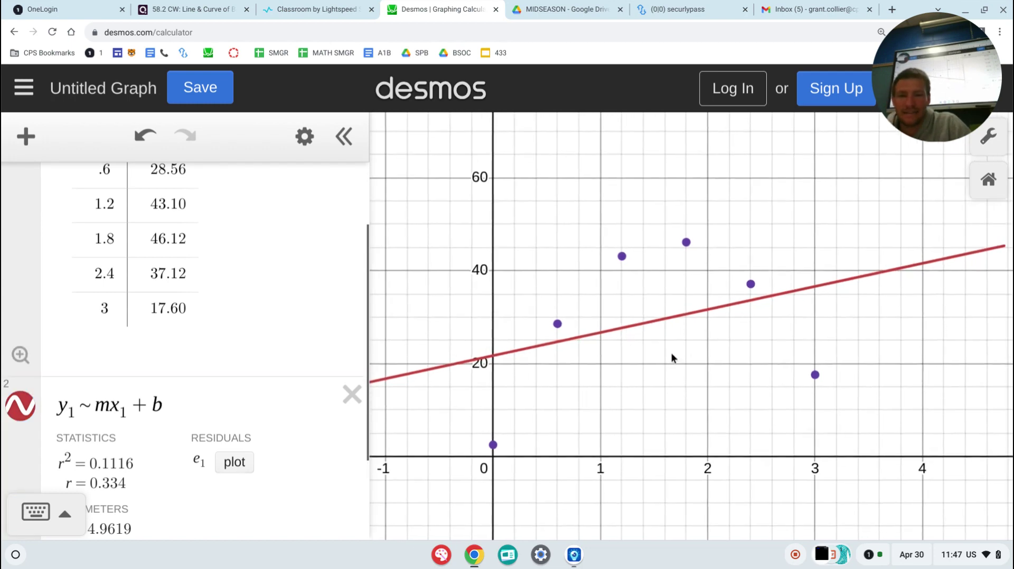
pyautogui.click(490, 356)
pyautogui.moveTo(667, 342); pyautogui.dragTo(596, 371)
pyautogui.moveTo(704, 371); pyautogui.dragTo(637, 378)
pyautogui.moveTo(816, 358); pyautogui.dragTo(668, 384)
pyautogui.moveTo(767, 356); pyautogui.dragTo(628, 373)
pyautogui.moveTo(770, 352); pyautogui.dragTo(660, 368)
pyautogui.moveTo(746, 337); pyautogui.dragTo(641, 370)
pyautogui.moveTo(760, 356); pyautogui.dragTo(660, 370)
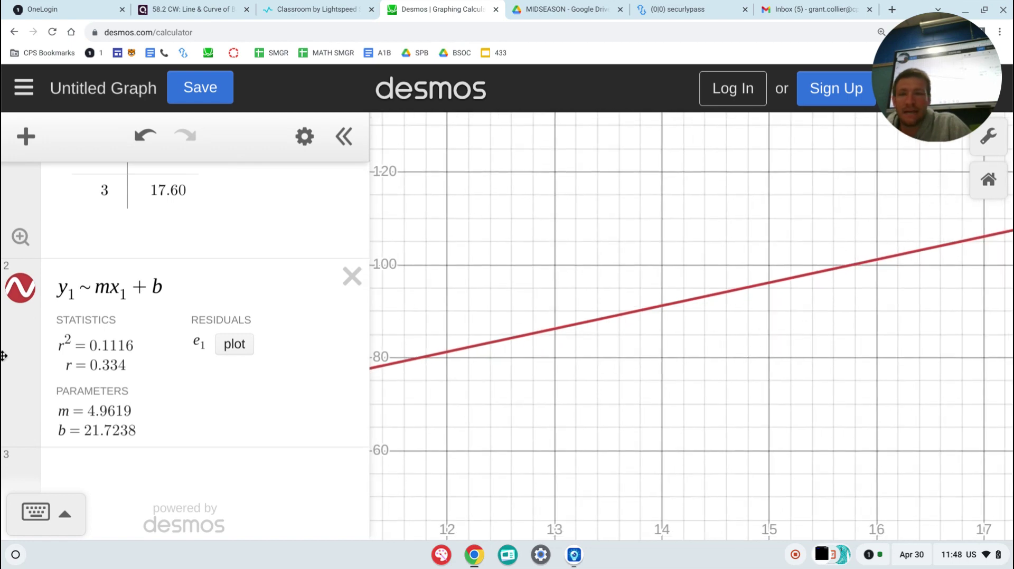
pyautogui.click(20, 237)
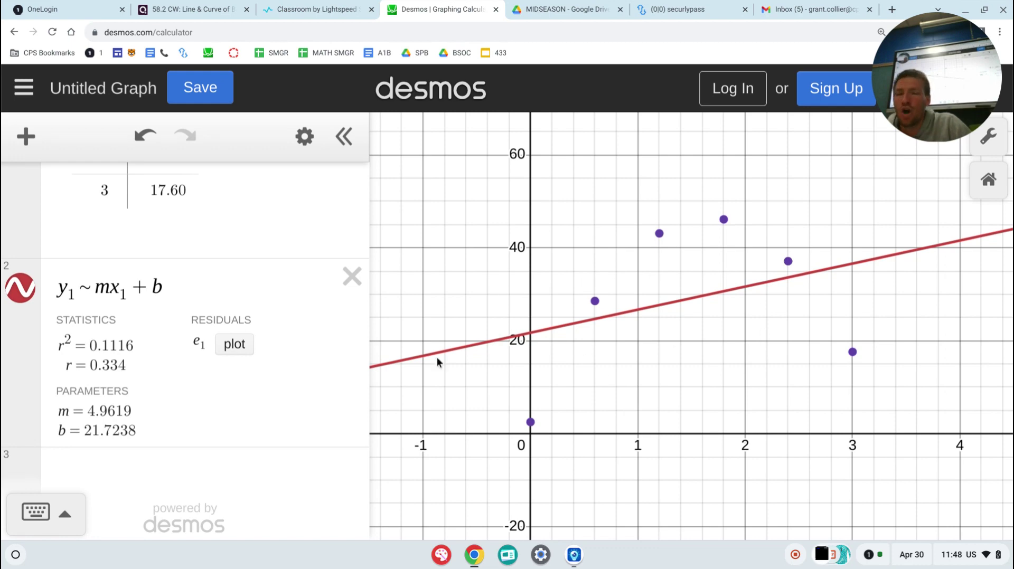
pyautogui.moveTo(103, 345); pyautogui.dragTo(115, 342)
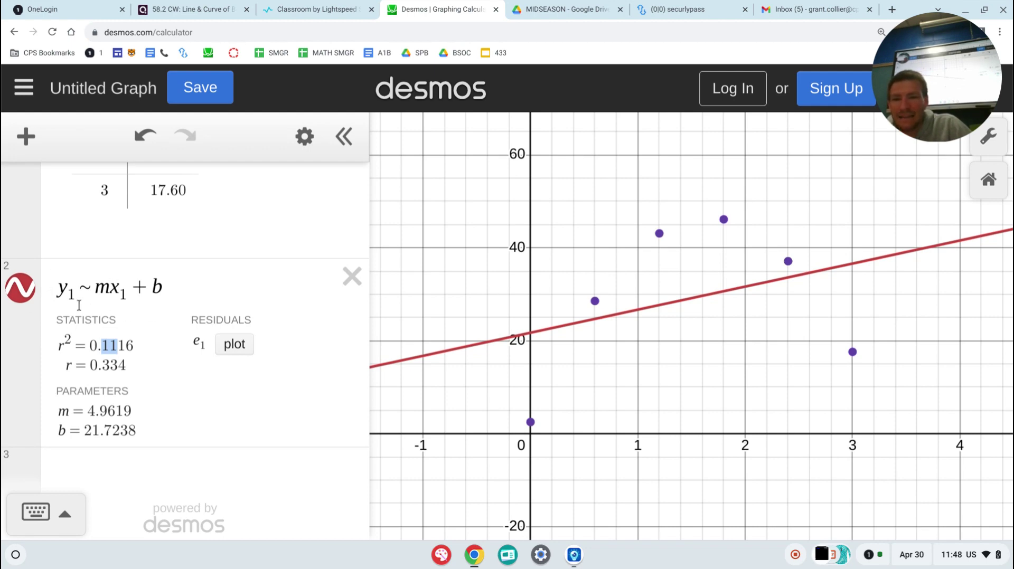
# Delete the linear regression and consult the notes in IPEVO Visualizer for the quadratic curve of best fit formula.
pyautogui.click(351, 276)
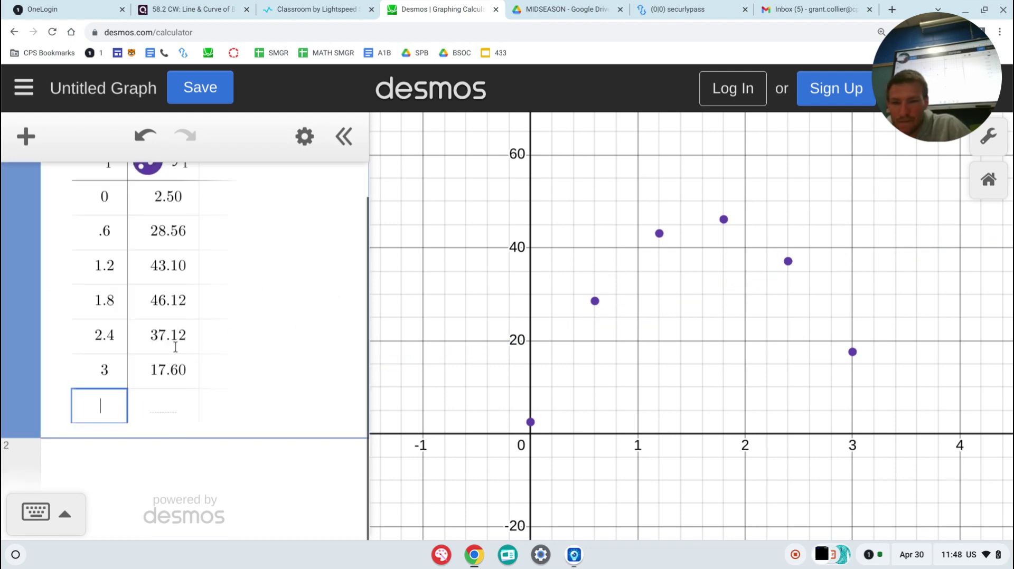
pyautogui.click(142, 468)
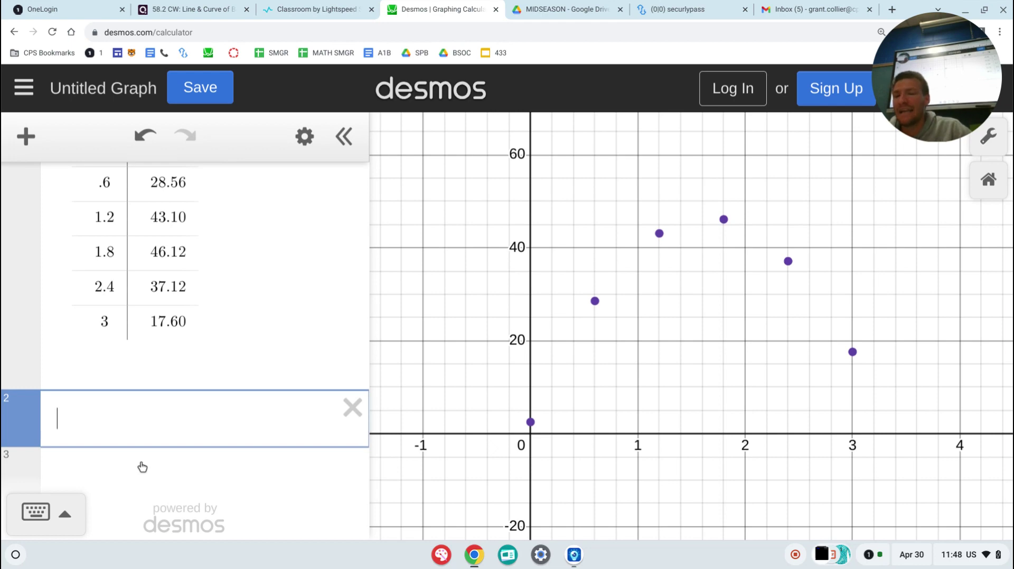
pyautogui.click(573, 555)
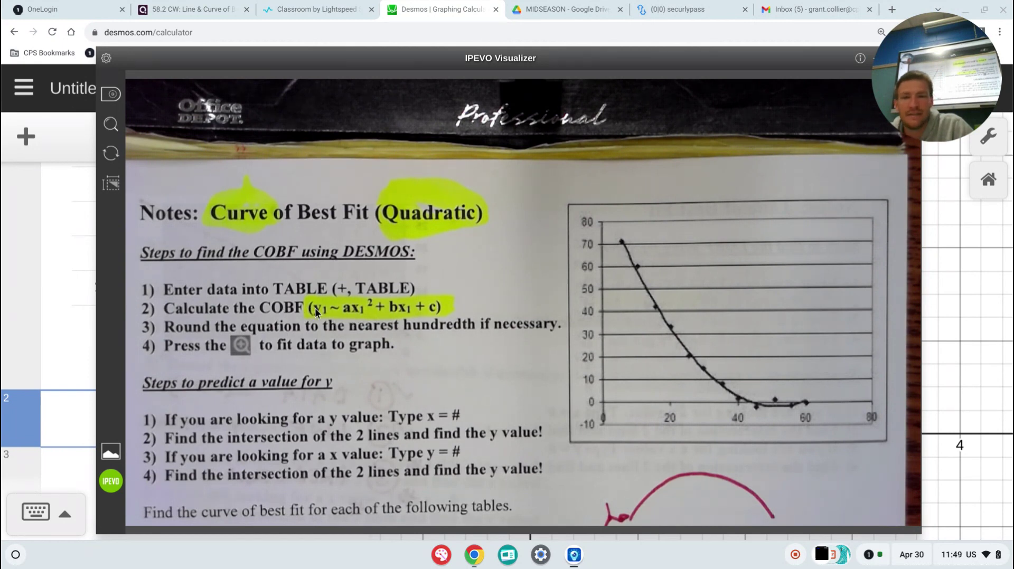
pyautogui.hotkey('alt', 'Tab')
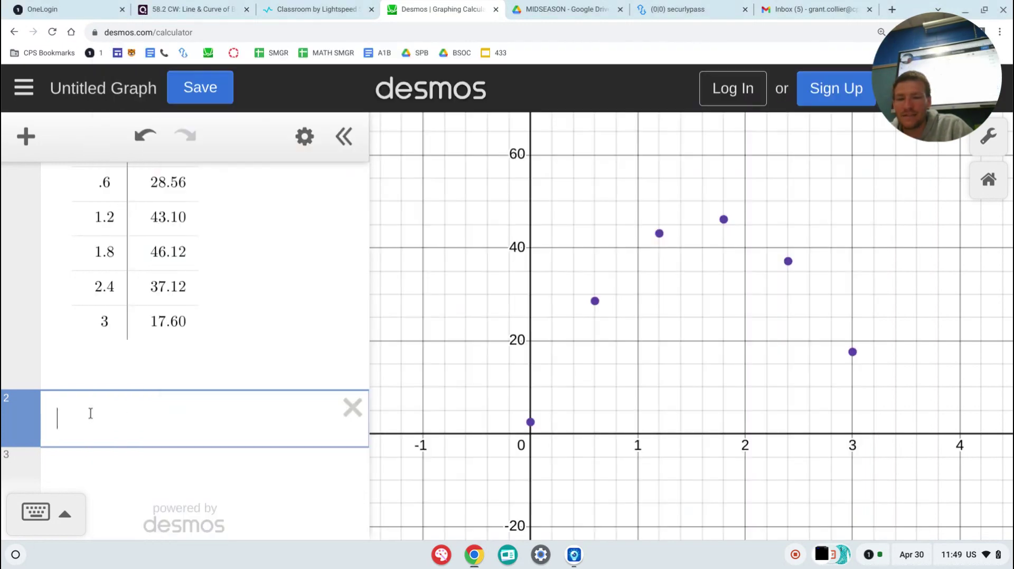
# Add the quadratic regression y₁ ~ ax₁² + bx₁ + c in the empty expression below the punt table.
pyautogui.write('y')
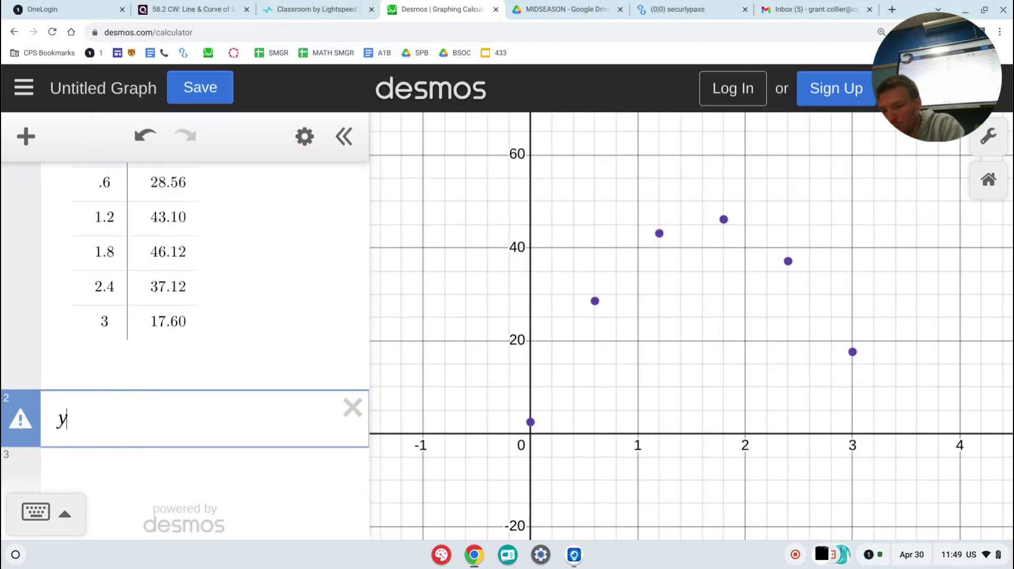
pyautogui.write('_1')
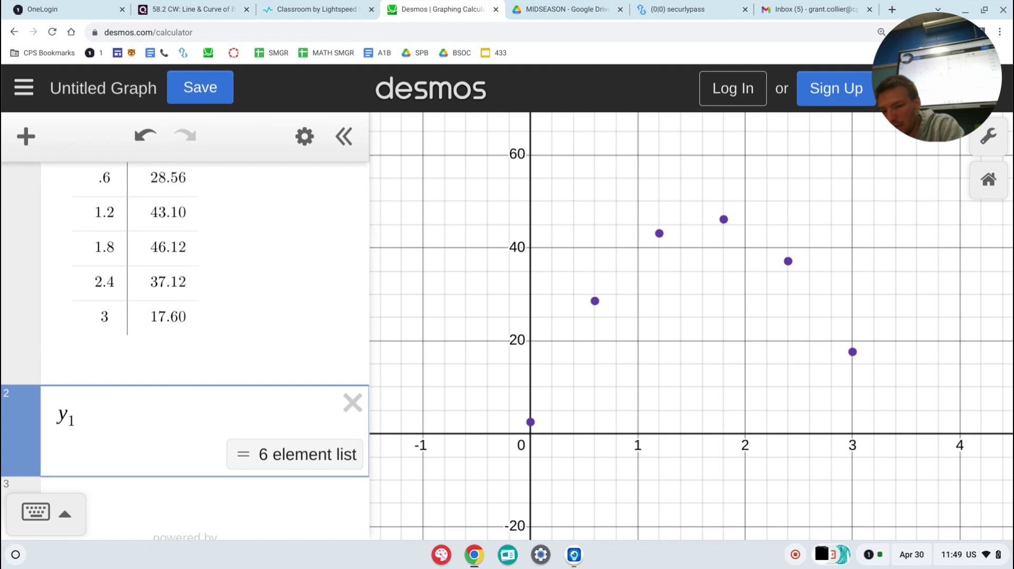
pyautogui.write('~')
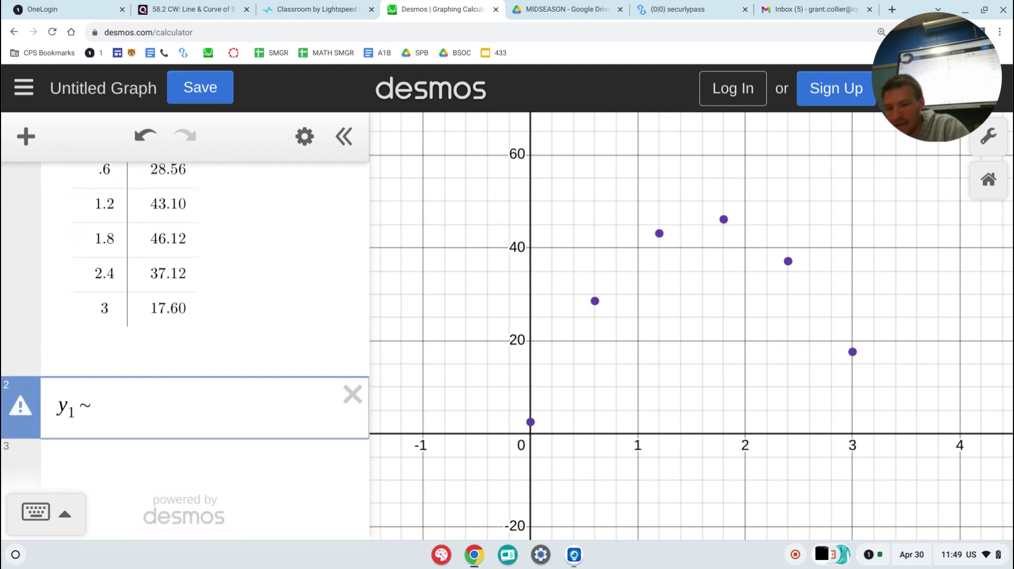
pyautogui.write('ax')
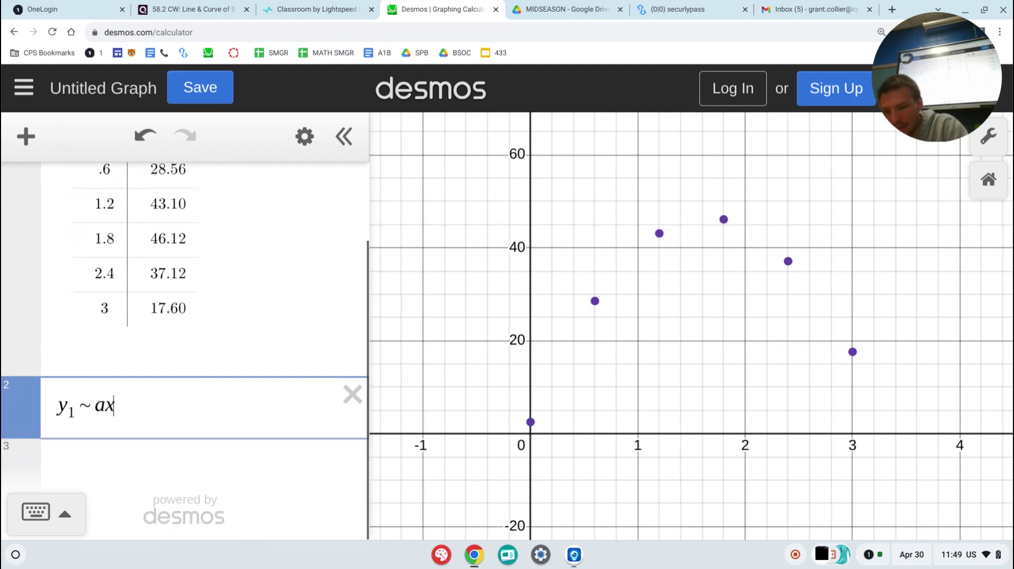
pyautogui.write('_1')
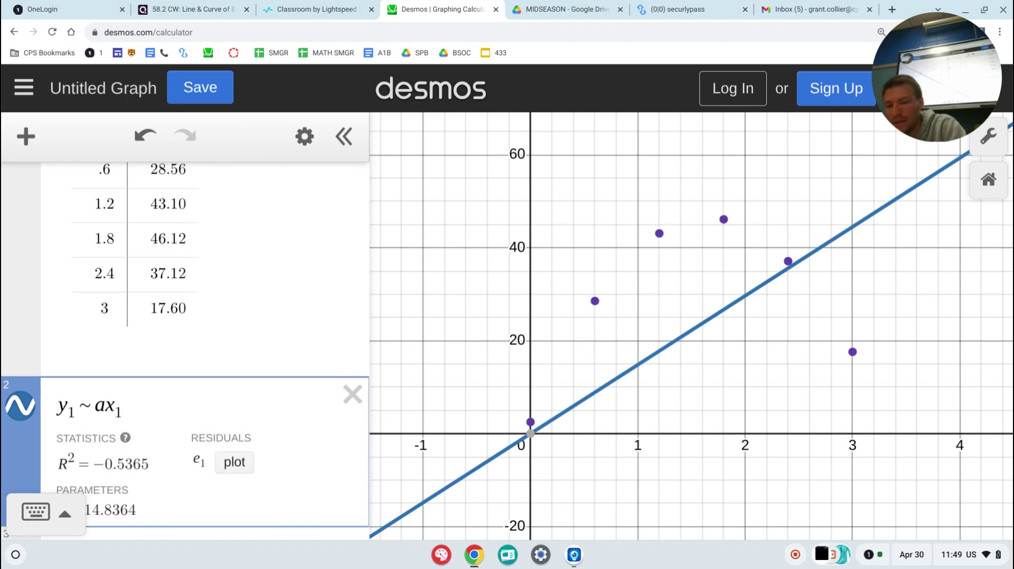
pyautogui.write('^')
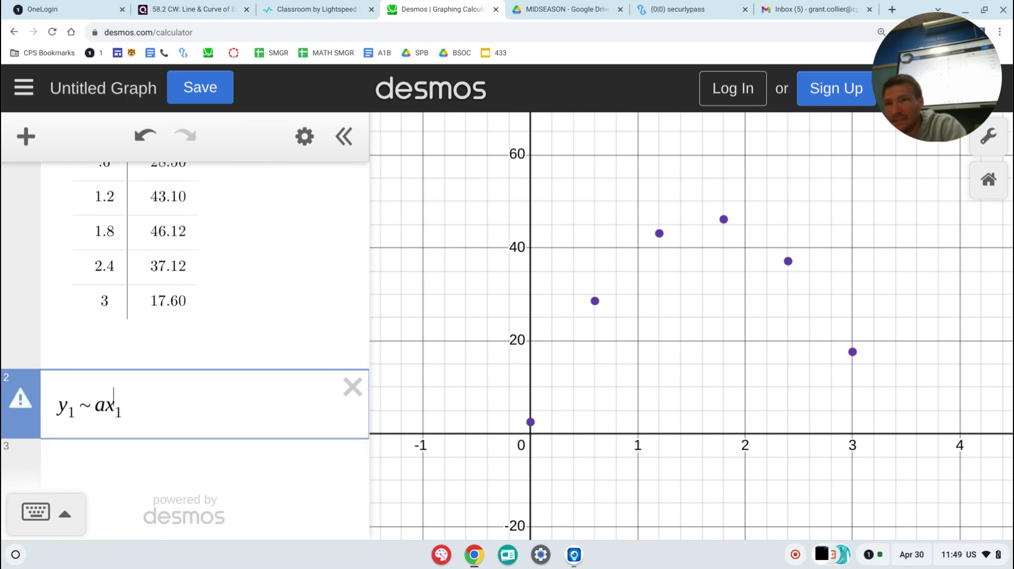
pyautogui.write('2')
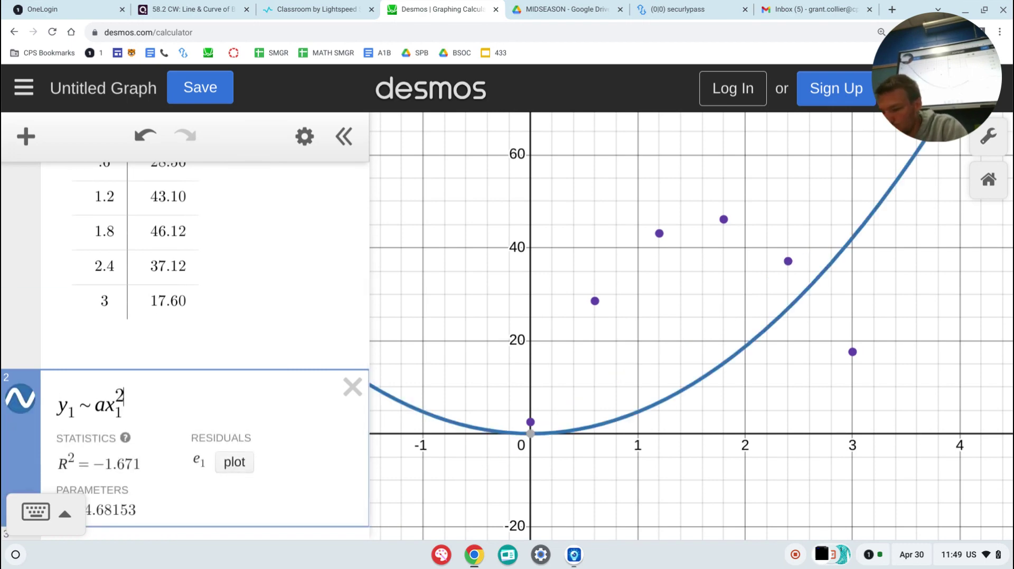
pyautogui.press('Right')
pyautogui.write('+bx')
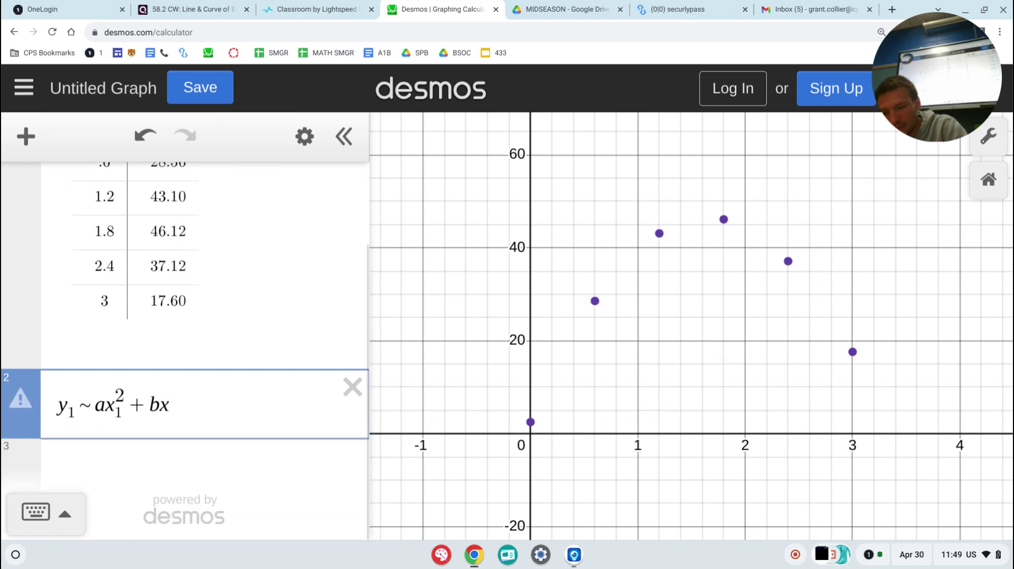
pyautogui.write('1+c')
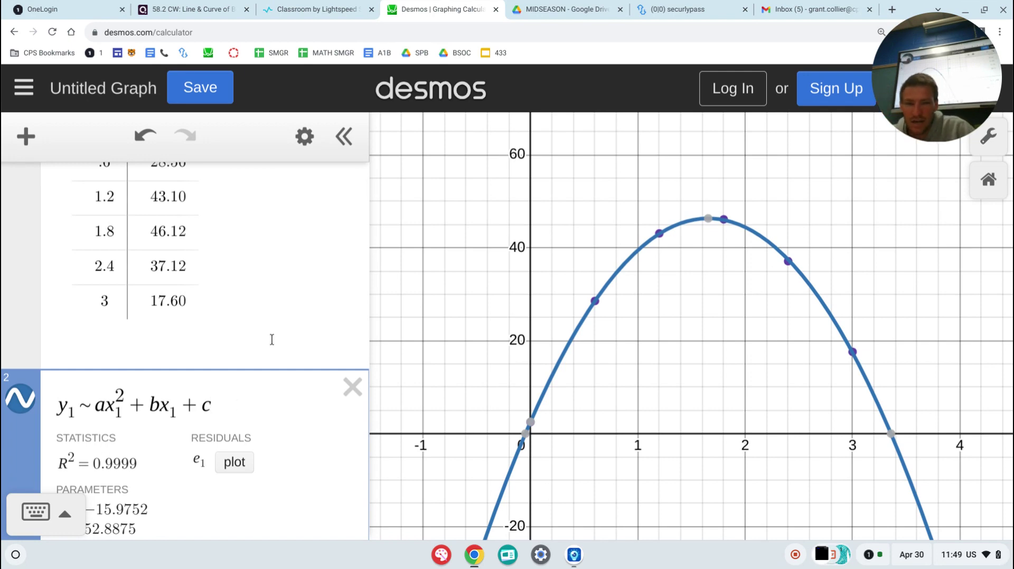
# Change the colour of the punt table's data points to orange.
pyautogui.click(643, 379)
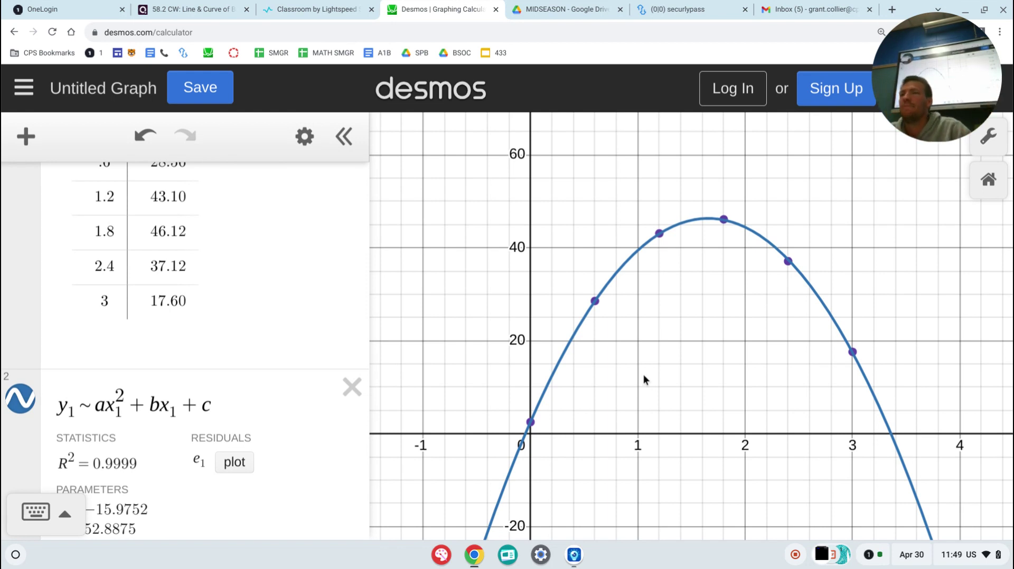
pyautogui.scroll(3, 84, 219)
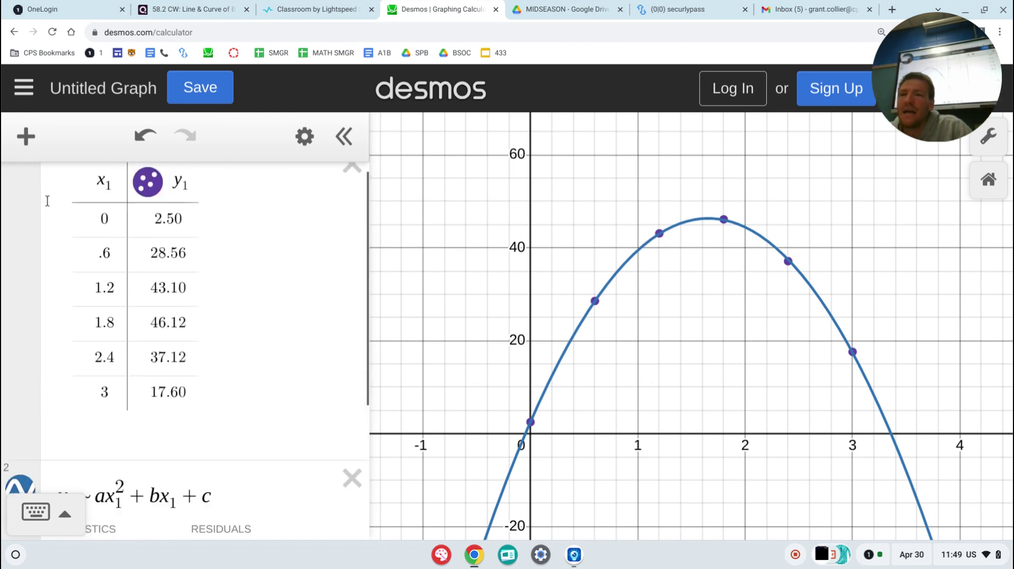
pyautogui.click(146, 198)
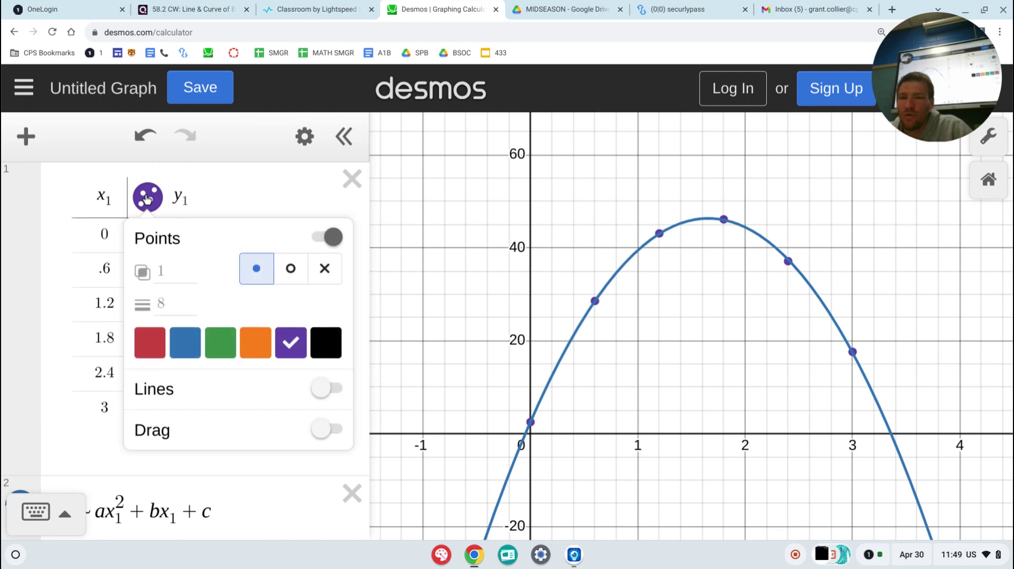
pyautogui.click(149, 343)
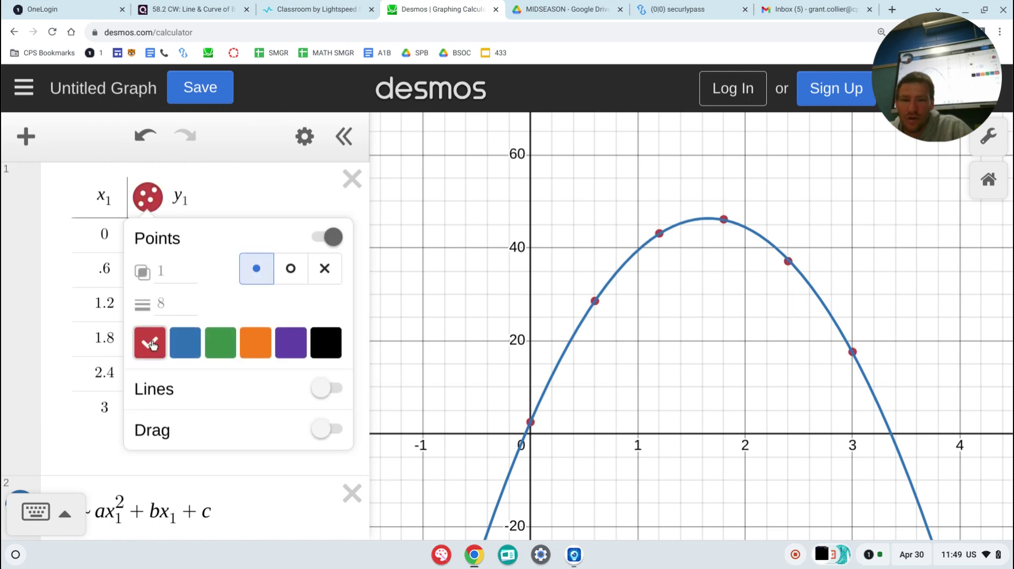
pyautogui.click(256, 342)
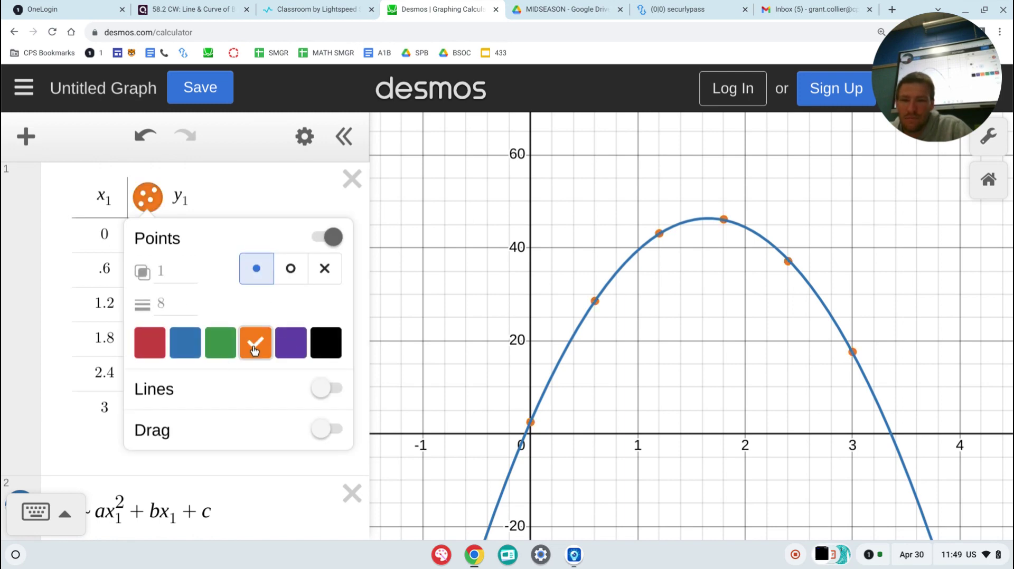
pyautogui.click(760, 389)
# Compare the orange data points with the fitted curve and examine the quadratic regression's R² value.
pyautogui.scroll(-3, 696, 367)
pyautogui.scroll(3, 689, 363)
pyautogui.scroll(2, 689, 362)
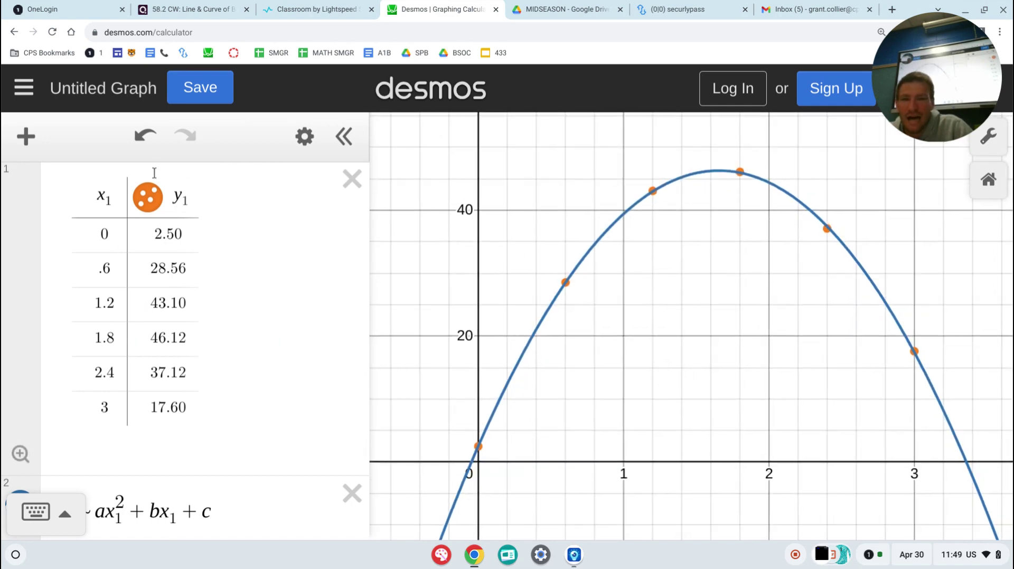
pyautogui.click(185, 268)
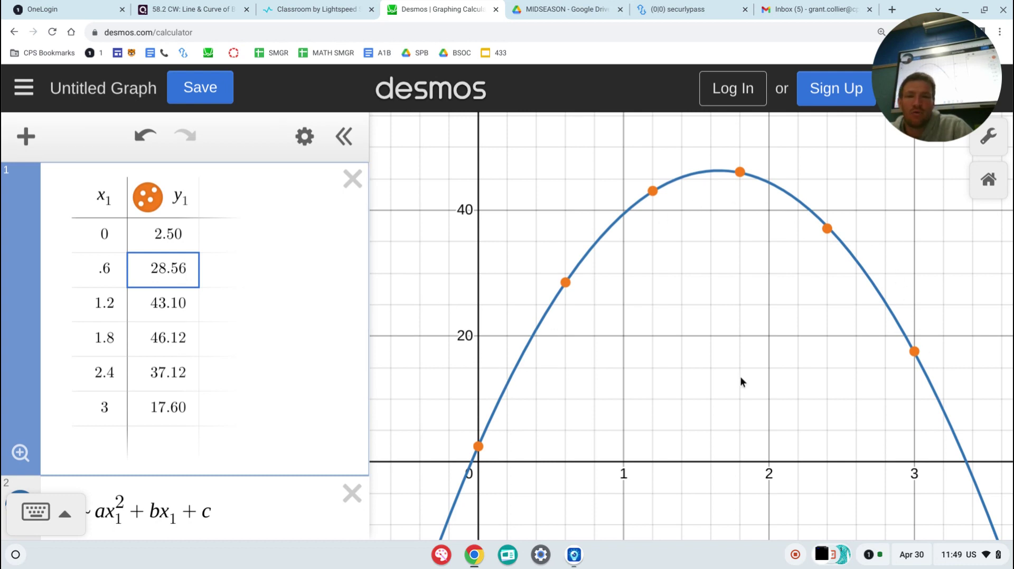
pyautogui.scroll(-5, 153, 343)
pyautogui.moveTo(100, 333); pyautogui.dragTo(123, 339)
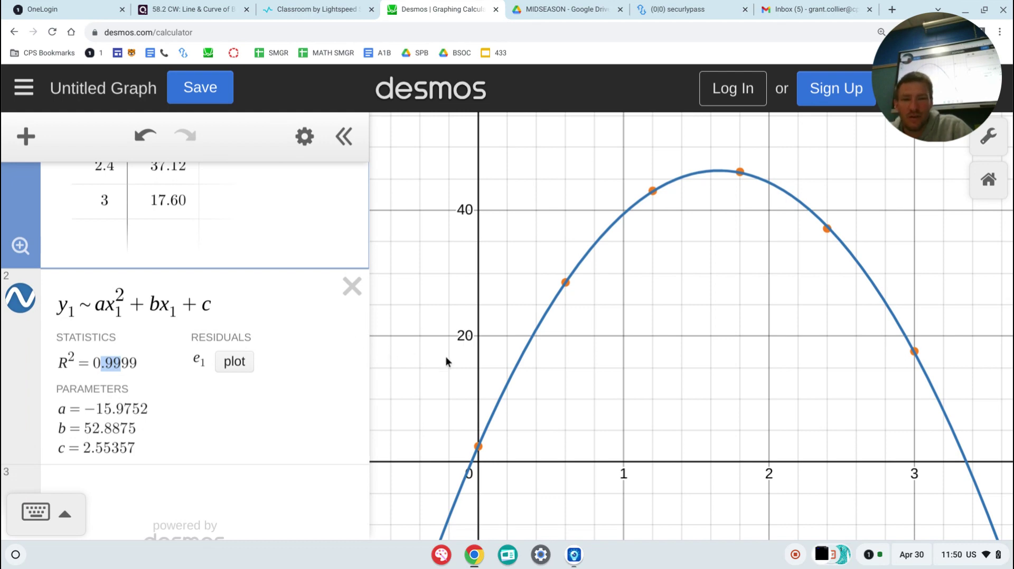
pyautogui.click(624, 392)
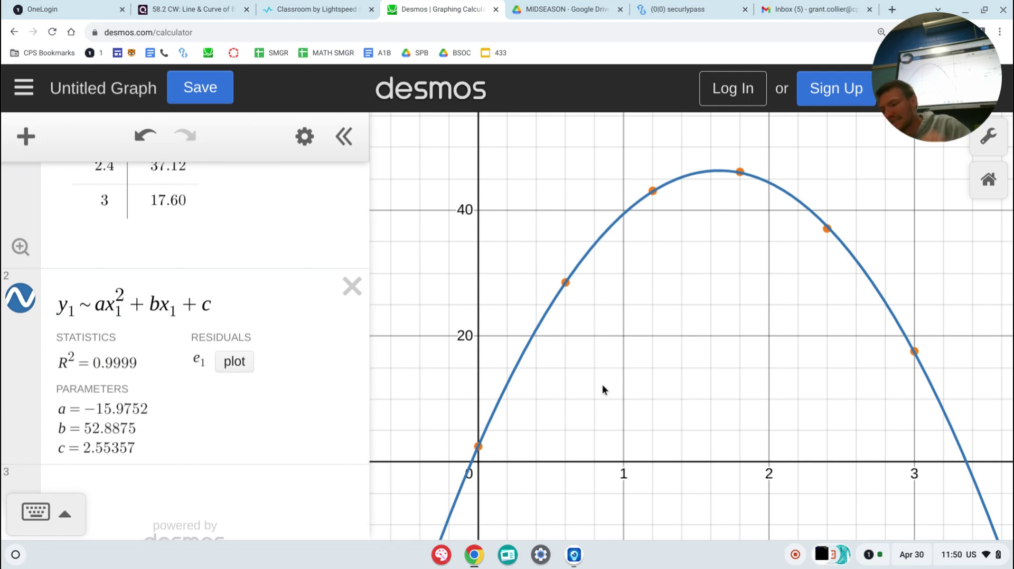
# Read question 3a in IPEVO Visualizer and return to Desmos to examine the regression parameters, especially coefficient a.
pyautogui.click(572, 556)
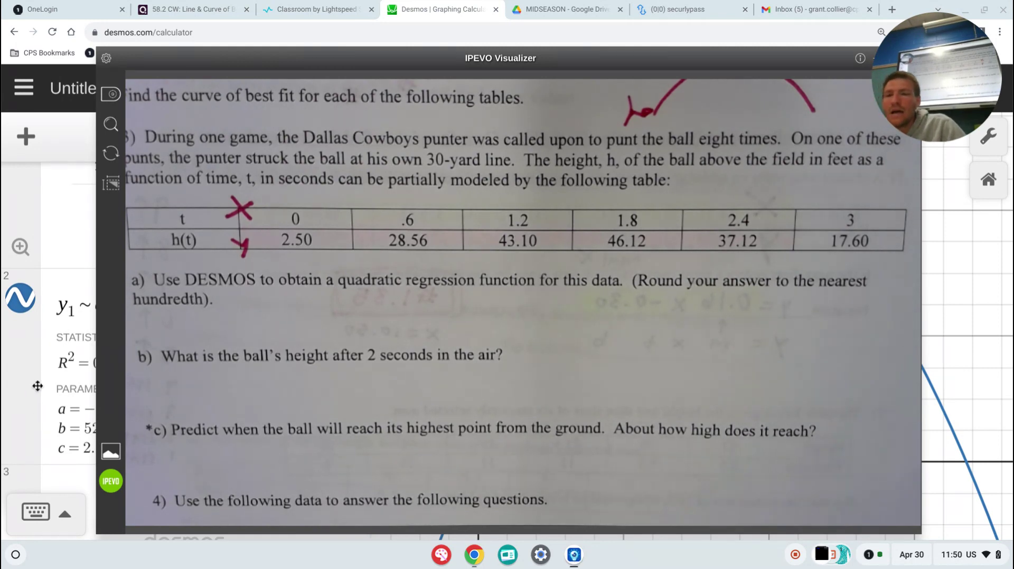
pyautogui.click(574, 557)
pyautogui.moveTo(85, 410); pyautogui.dragTo(111, 443)
pyautogui.moveTo(85, 410); pyautogui.dragTo(111, 448)
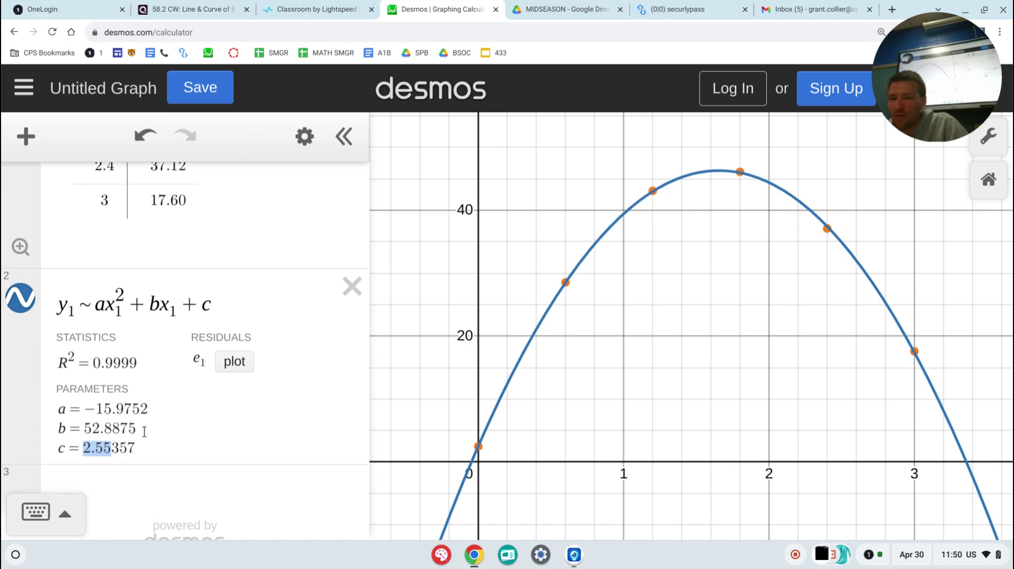
pyautogui.click(574, 554)
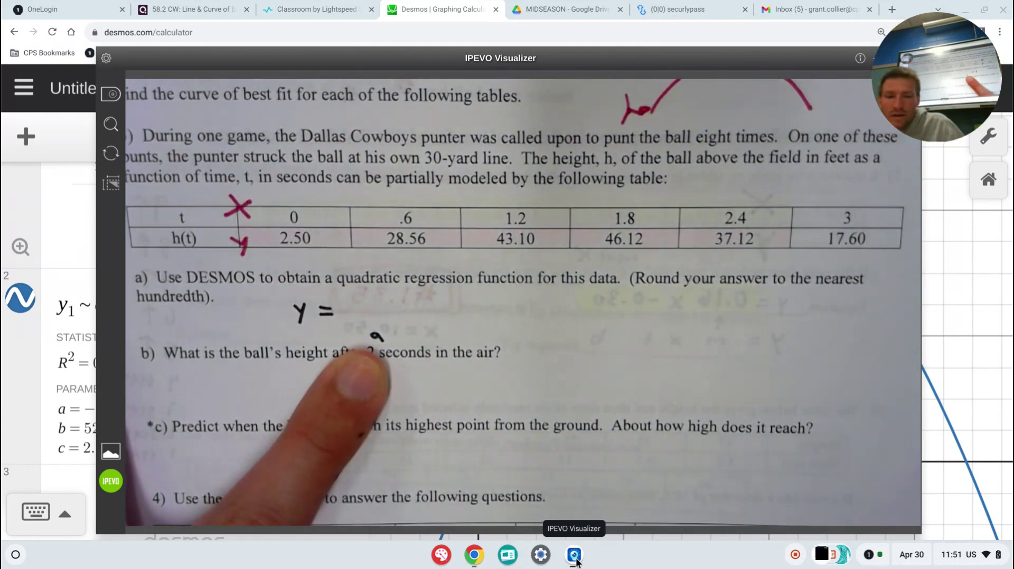
pyautogui.click(575, 556)
pyautogui.moveTo(88, 409); pyautogui.dragTo(130, 407)
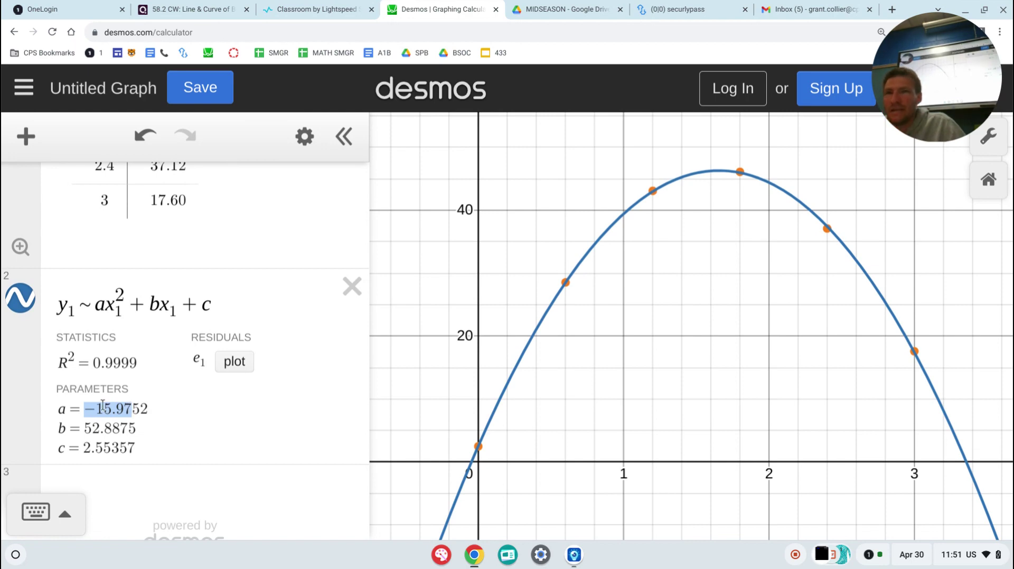
# Alternate between the worksheet in IPEVO Visualizer and Desmos to read coefficients b and c for the regression equation.
pyautogui.click(579, 562)
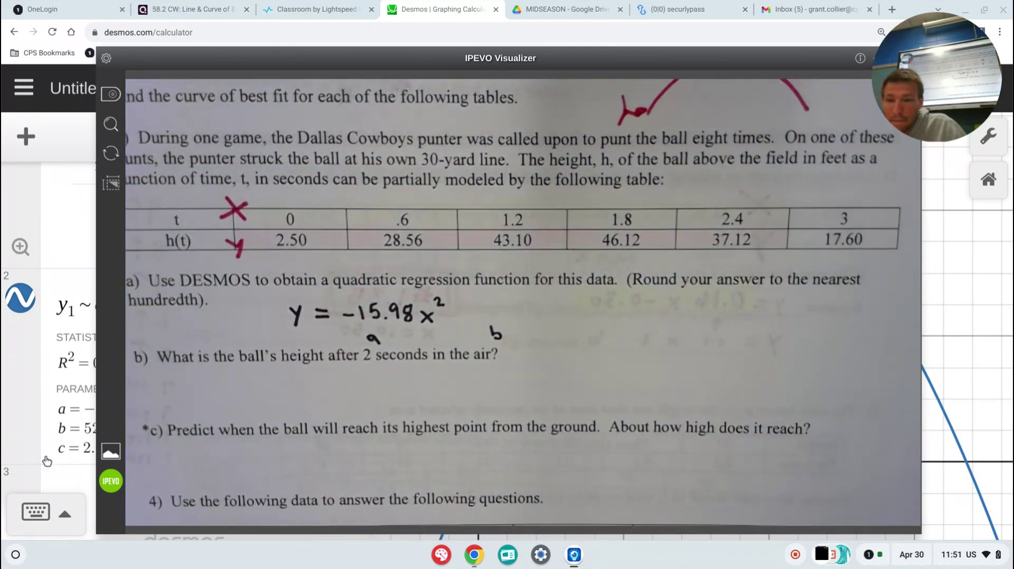
pyautogui.click(47, 461)
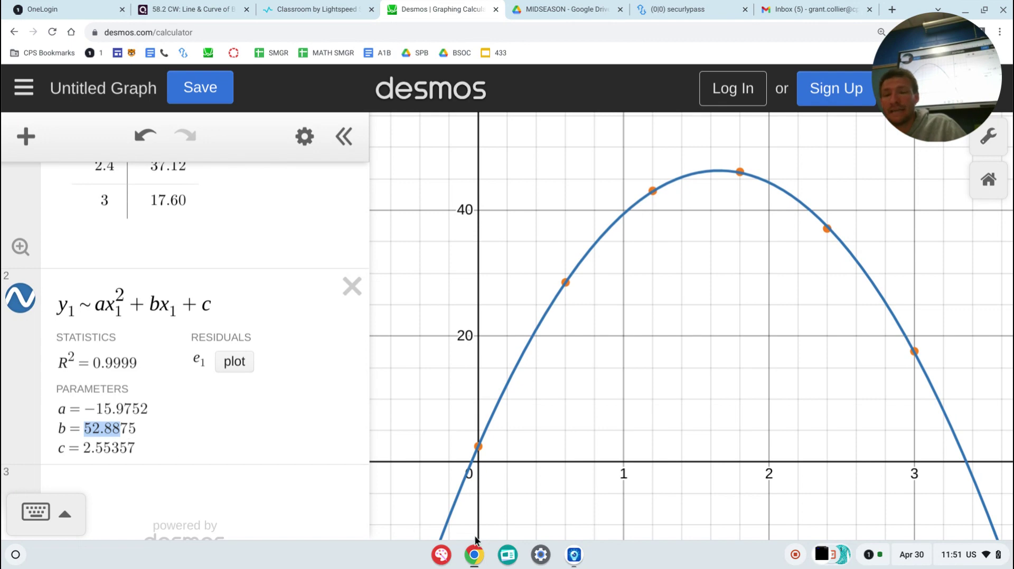
pyautogui.click(575, 555)
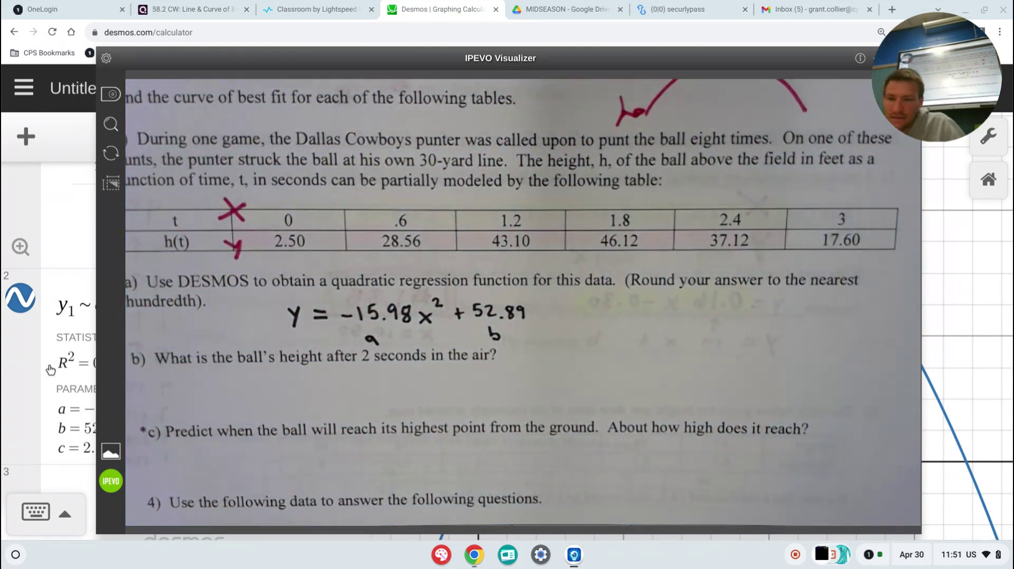
pyautogui.click(67, 417)
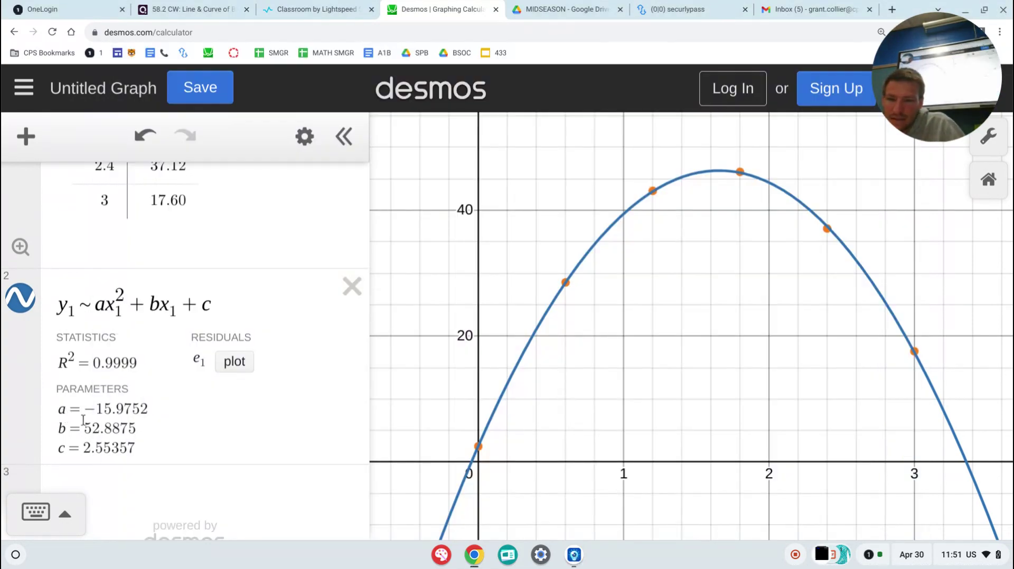
pyautogui.click(580, 560)
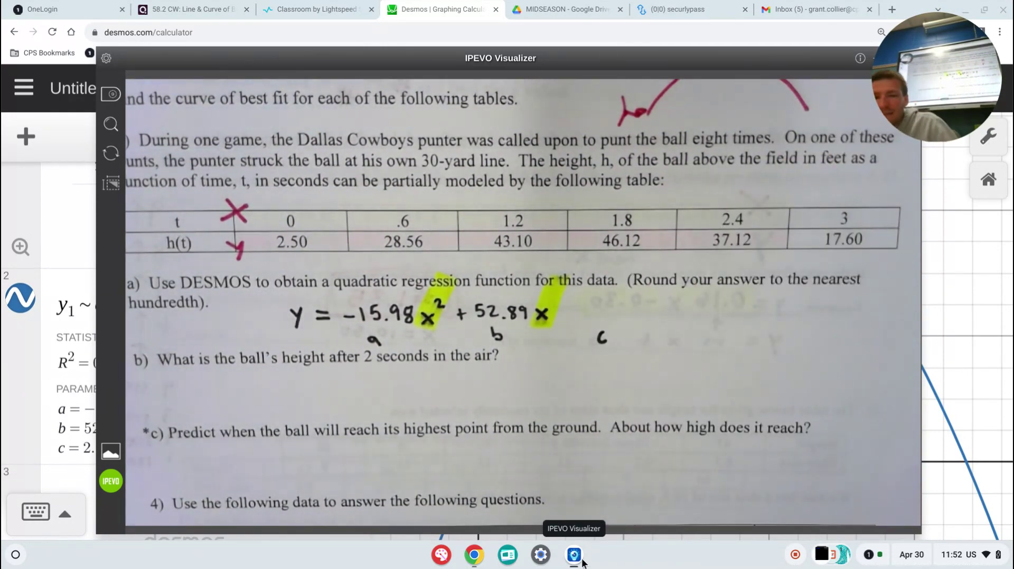
pyautogui.click(35, 410)
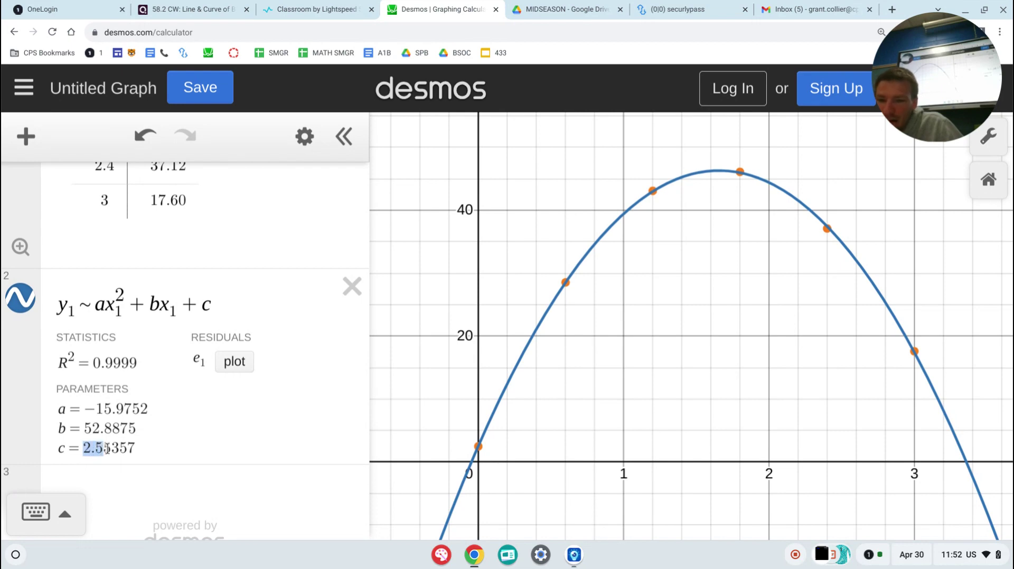
# Consult question 3b in IPEVO Visualizer and add the vertical line x=2.0 in Desmos below the quadratic regression.
pyautogui.click(572, 555)
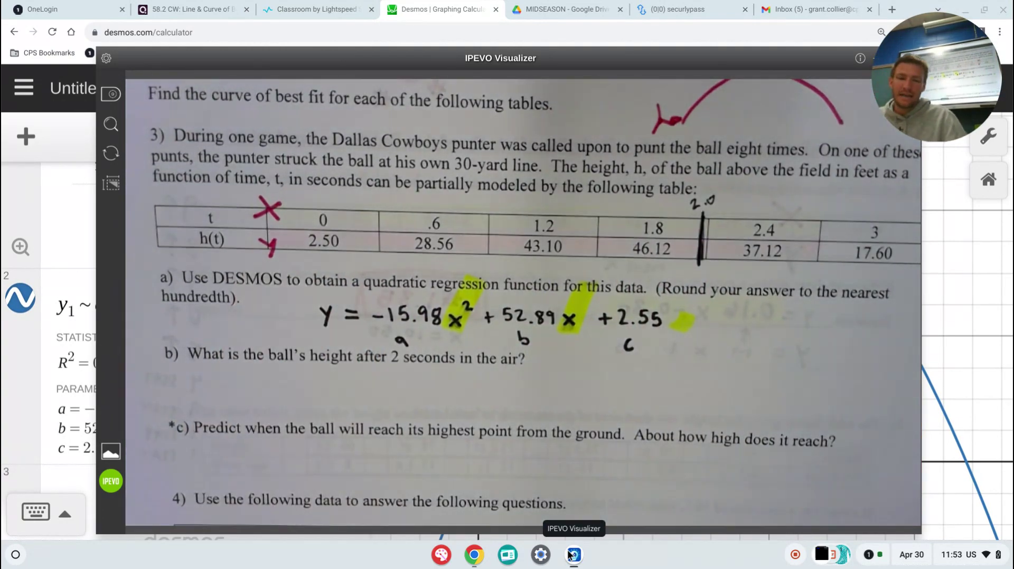
pyautogui.click(569, 553)
pyautogui.click(569, 553)
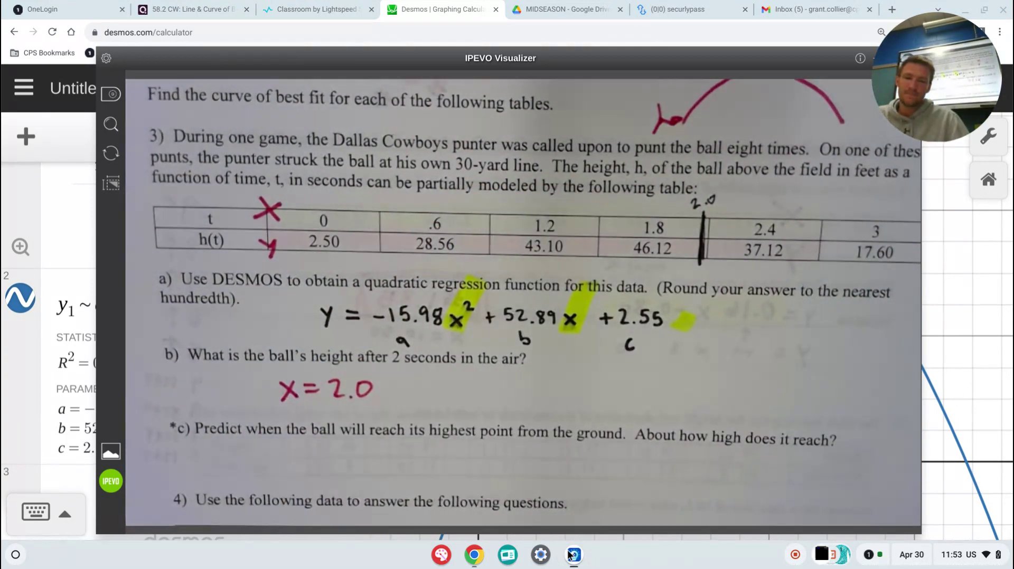
pyautogui.click(569, 553)
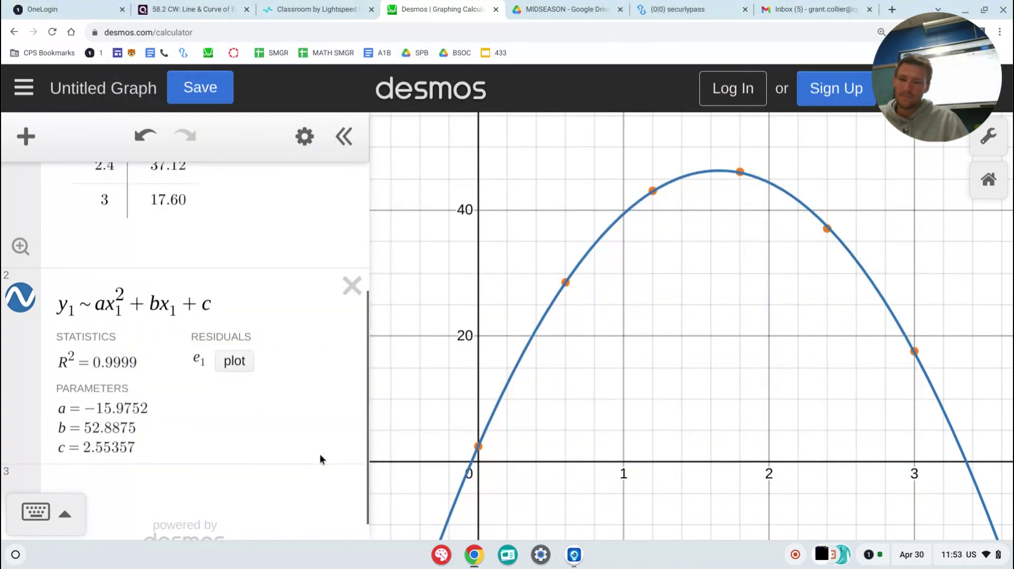
pyautogui.scroll(-2, 295, 470)
pyautogui.click(275, 489)
pyautogui.write('x=2.0')
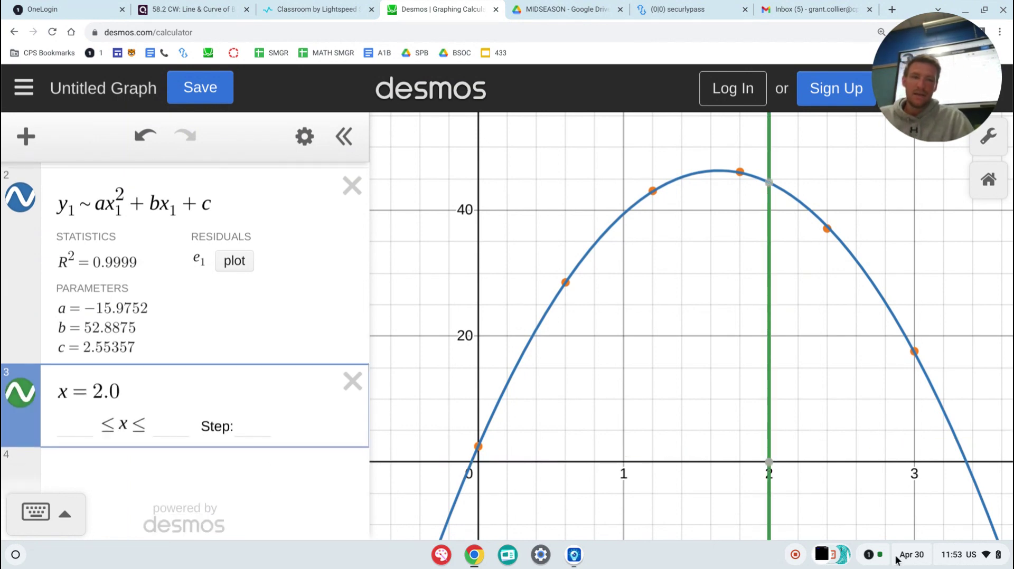
pyautogui.click(662, 359)
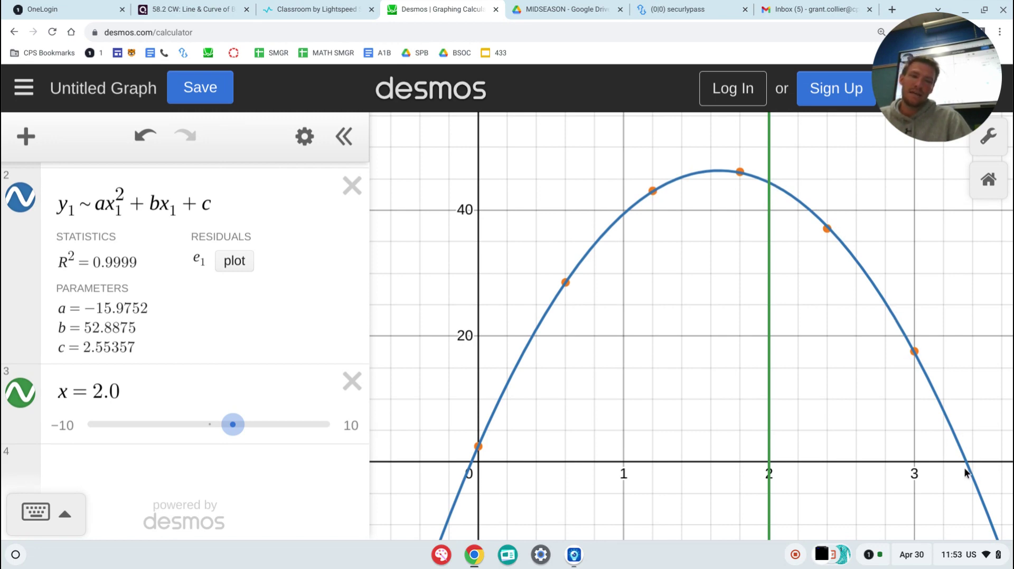
# Read the coordinates where the line x = 2.0 meets the curve and consult question 3c in IPEVO Visualizer.
pyautogui.click(769, 182)
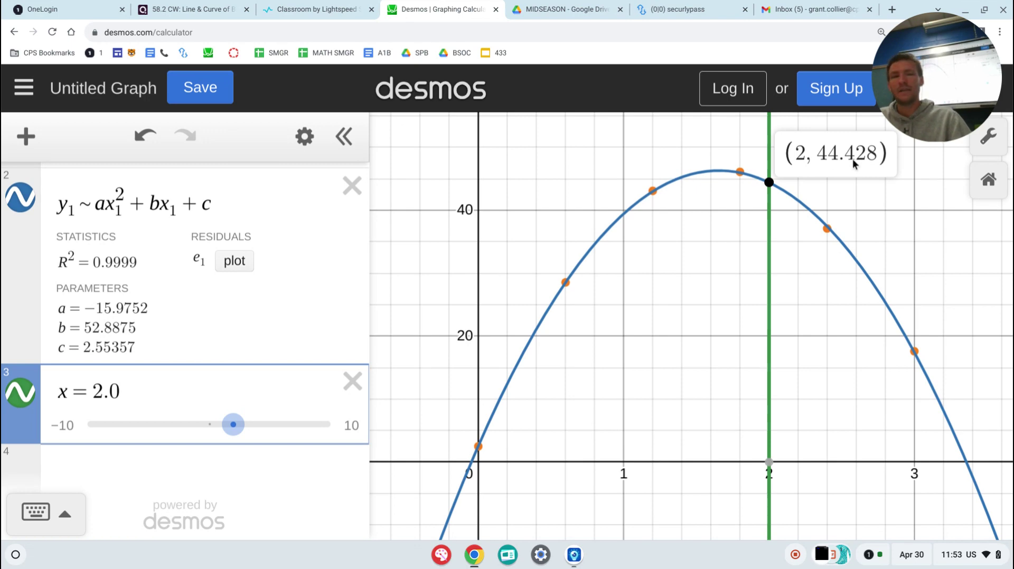
pyautogui.click(575, 559)
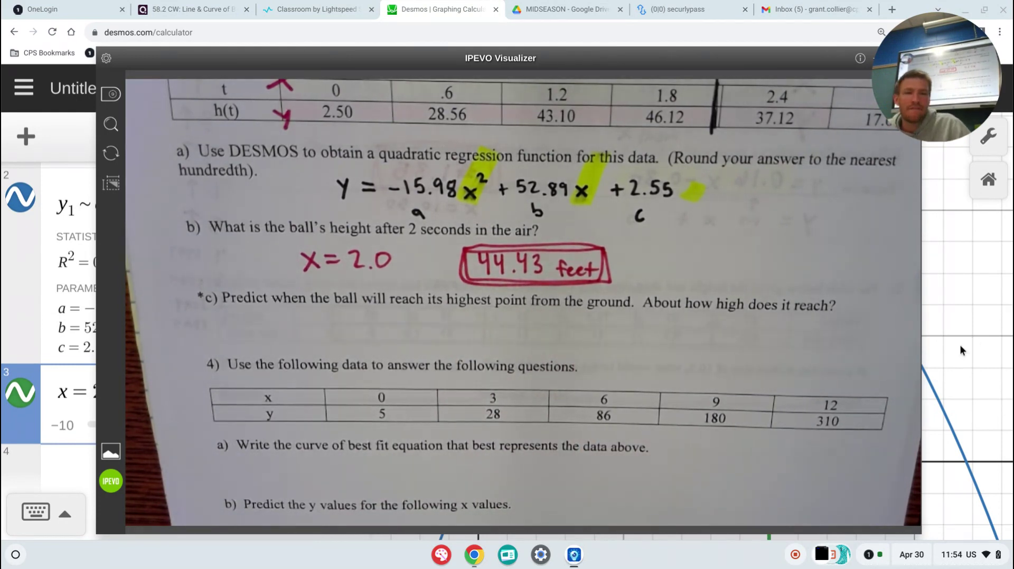
pyautogui.click(960, 347)
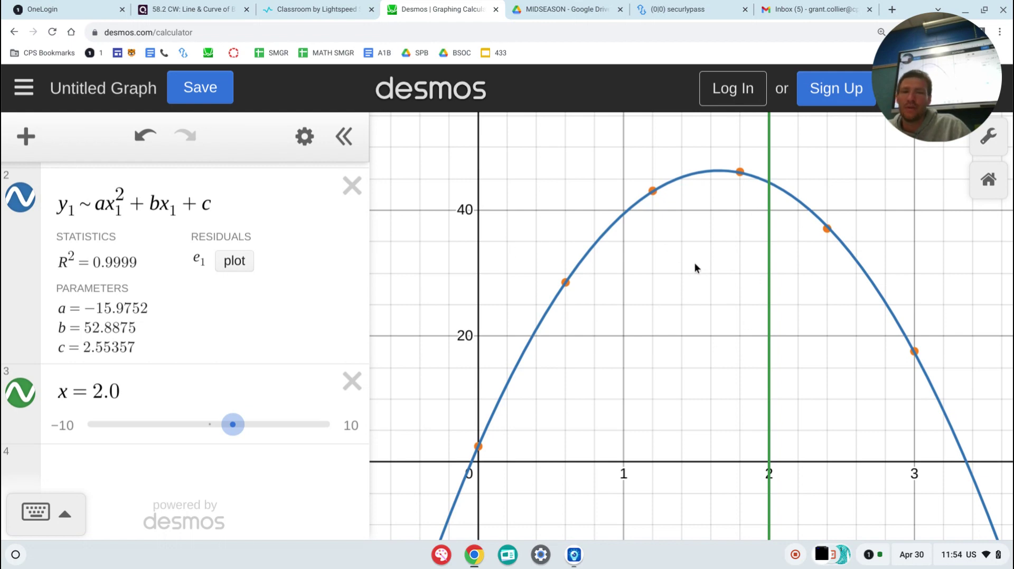
pyautogui.click(576, 561)
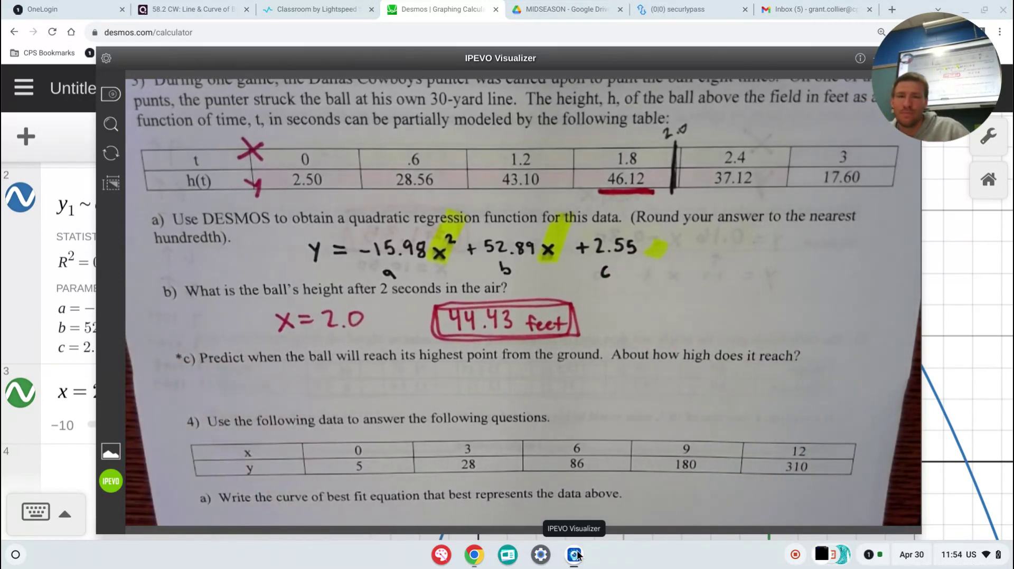
pyautogui.click(965, 373)
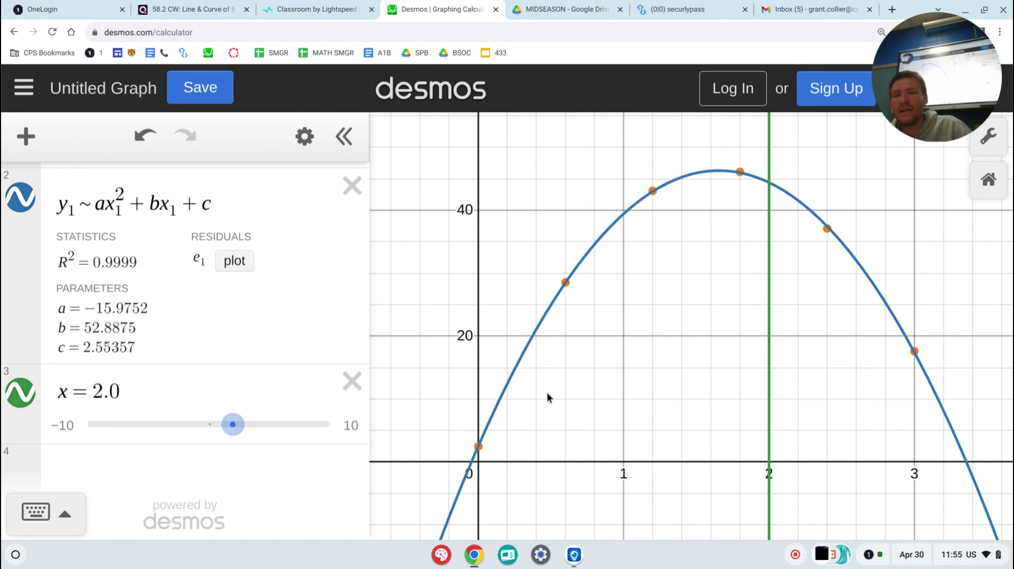
# Show the coordinates of the curve's y-intercept, positive x-intercept and vertex, and return to question 3c in IPEVO Visualizer.
pyautogui.click(593, 247)
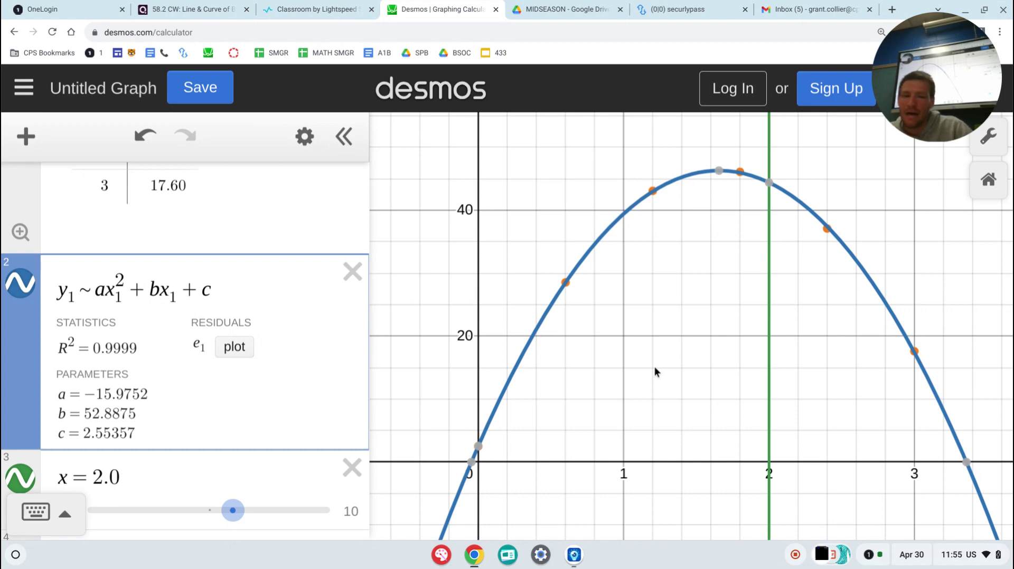
pyautogui.moveTo(479, 447)
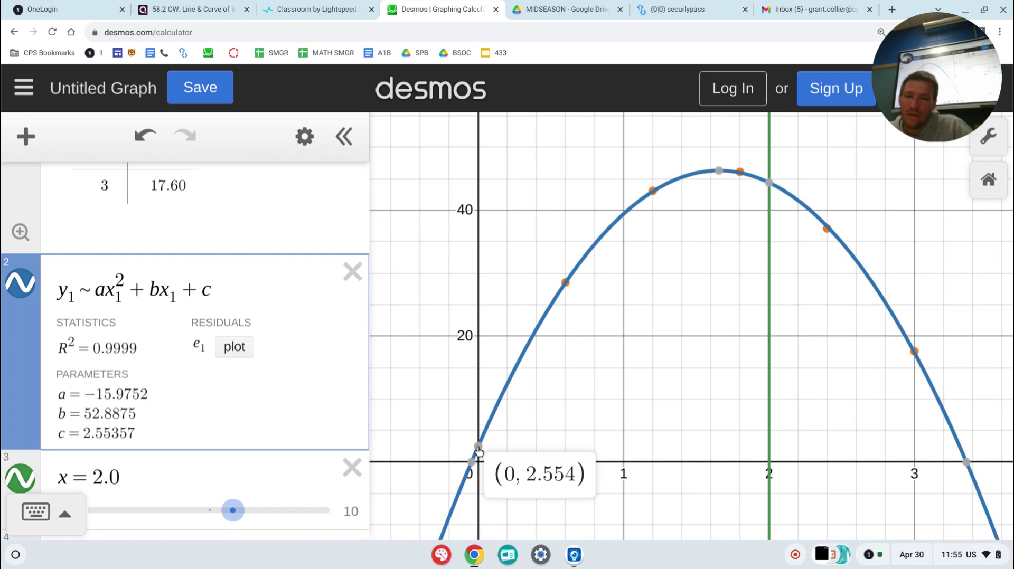
pyautogui.click(478, 447)
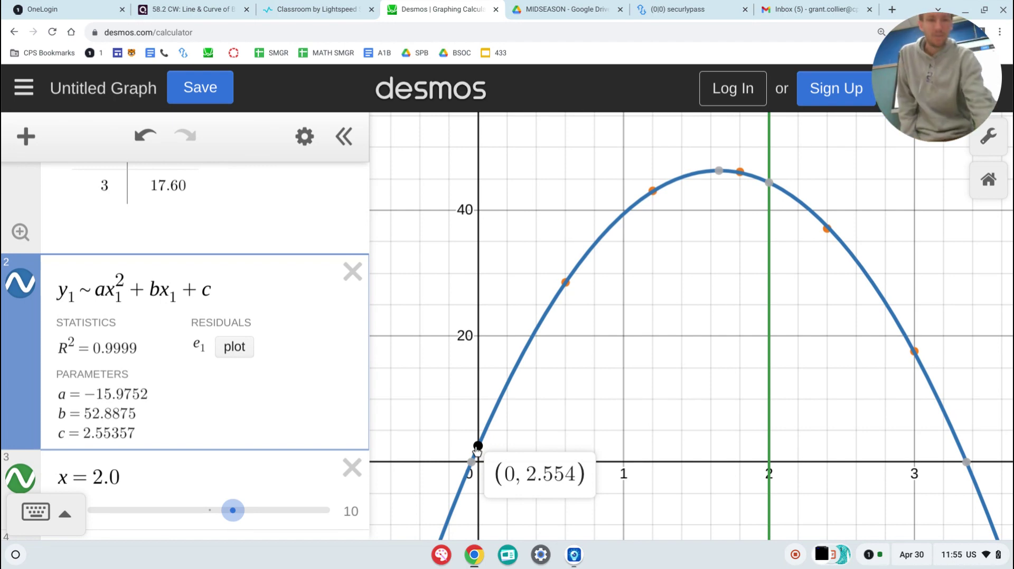
pyautogui.click(970, 459)
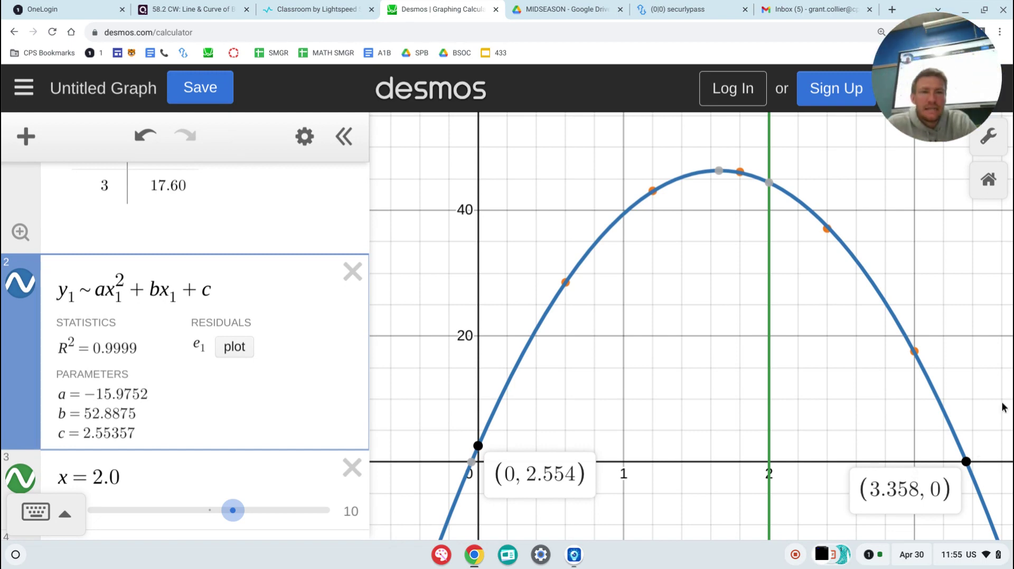
pyautogui.click(718, 171)
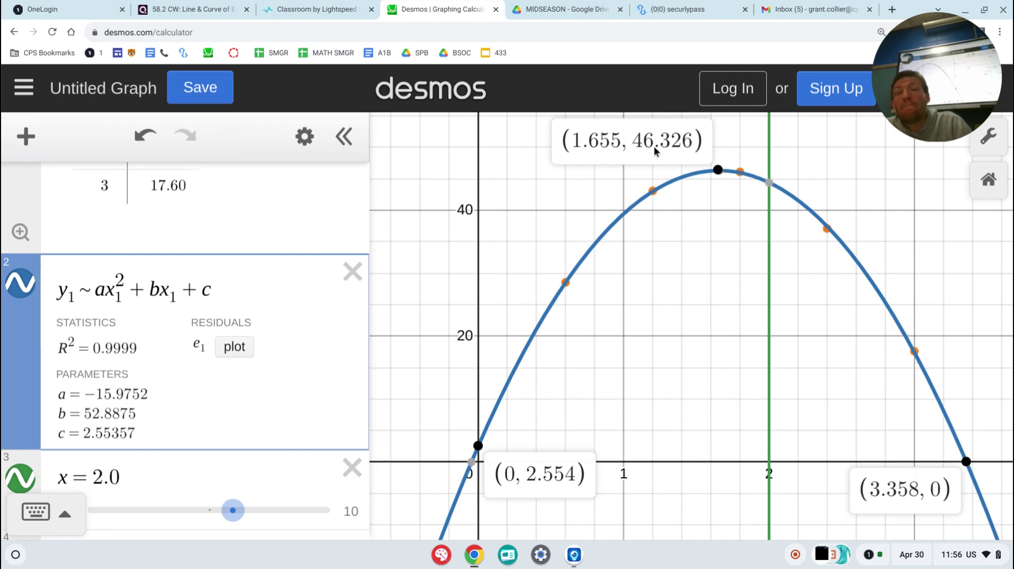
pyautogui.click(581, 557)
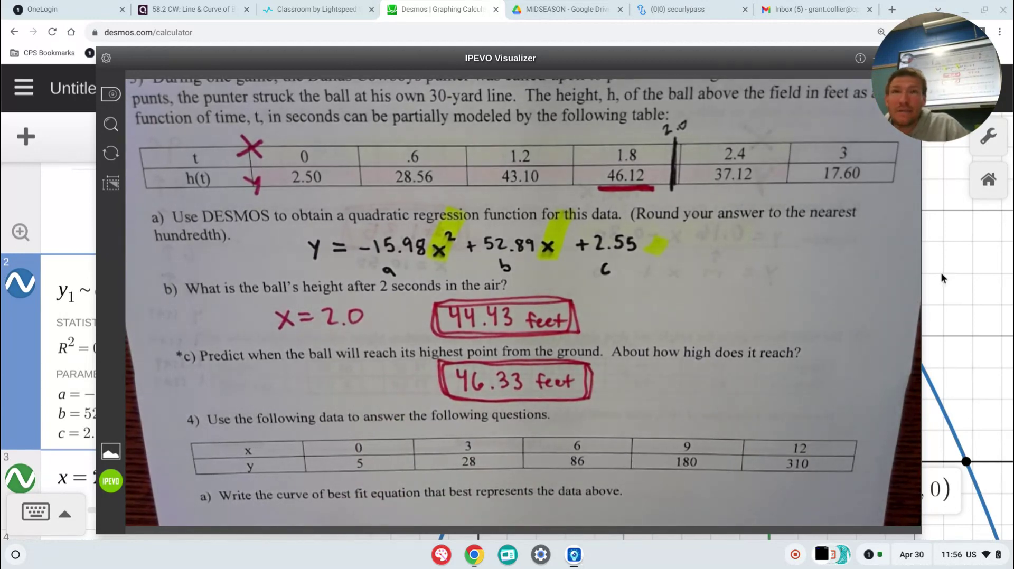
# Show the vertex coordinates of the punt data's regression curve in Desmos and return to question 3c in IPEVO Visualizer.
pyautogui.click(940, 272)
pyautogui.click(717, 170)
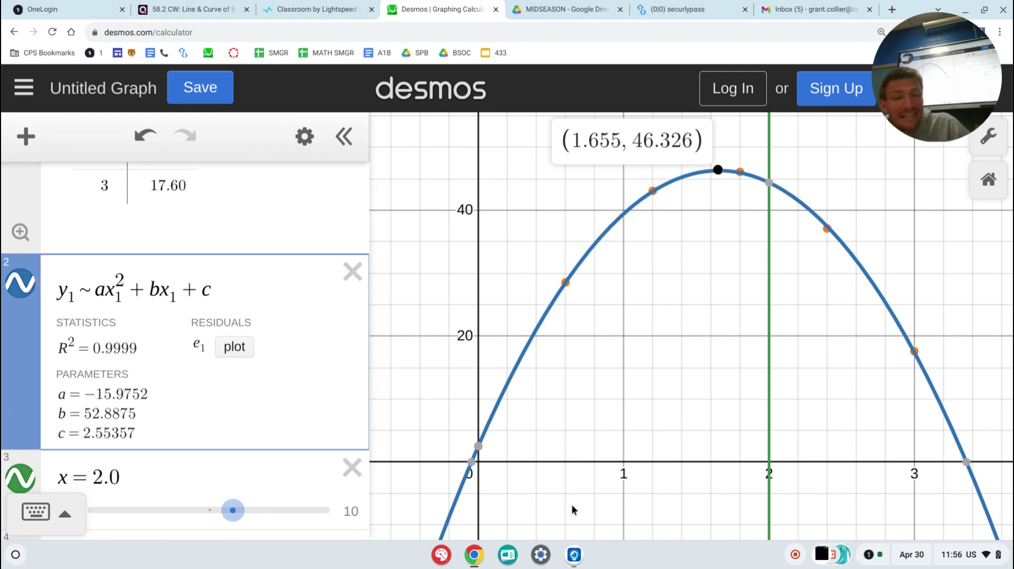
pyautogui.click(571, 554)
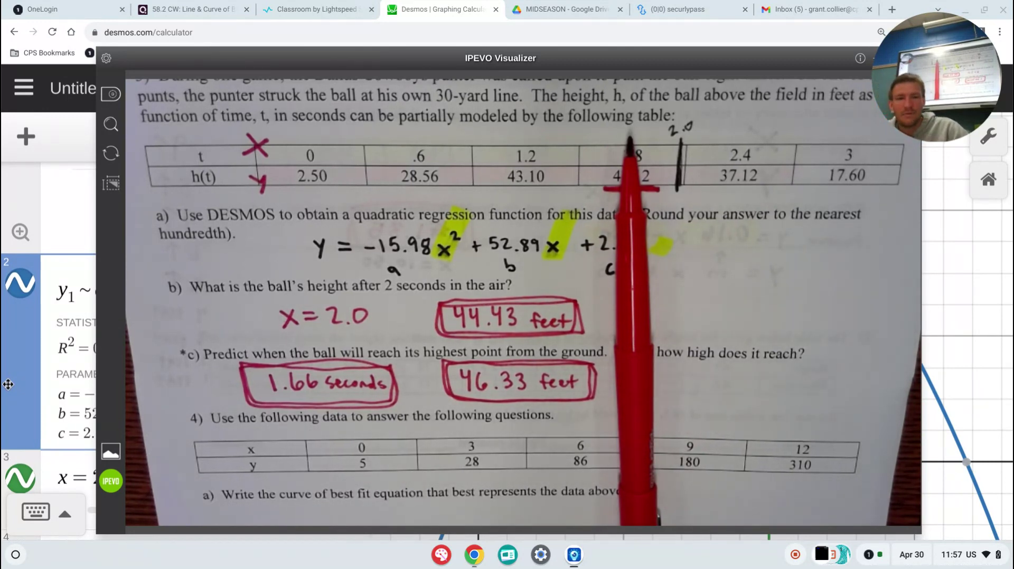
# Switch to Desmos, trace along the rising part of the regression curve, and bring up question 4 in IPEVO Visualizer.
pyautogui.click(929, 258)
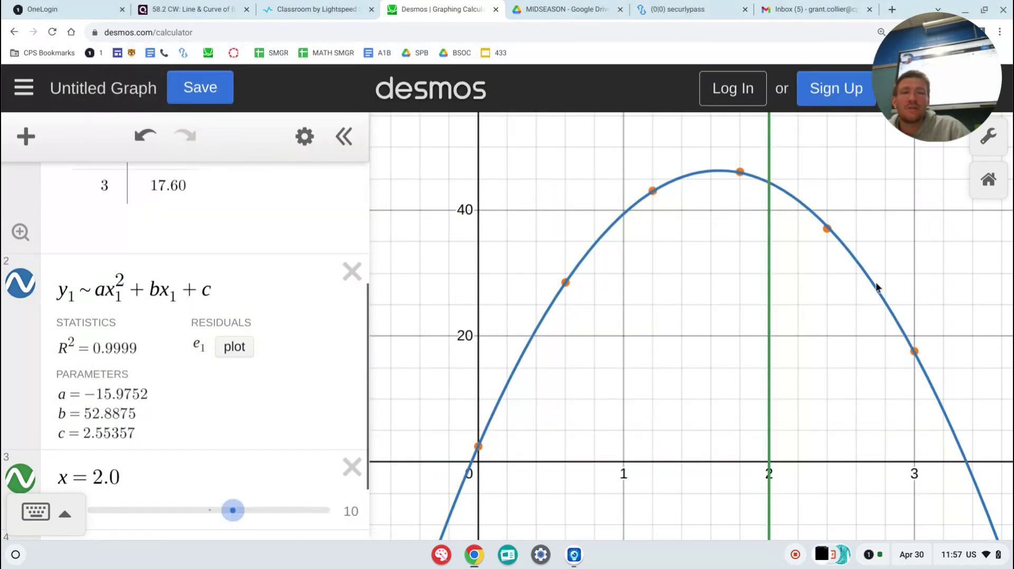
pyautogui.click(533, 326)
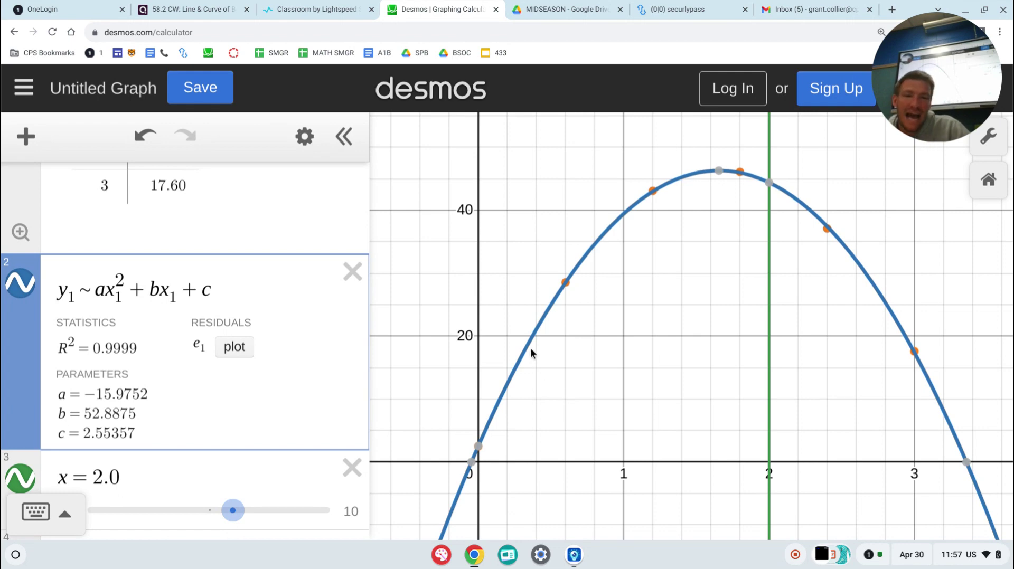
pyautogui.moveTo(534, 335); pyautogui.dragTo(560, 296)
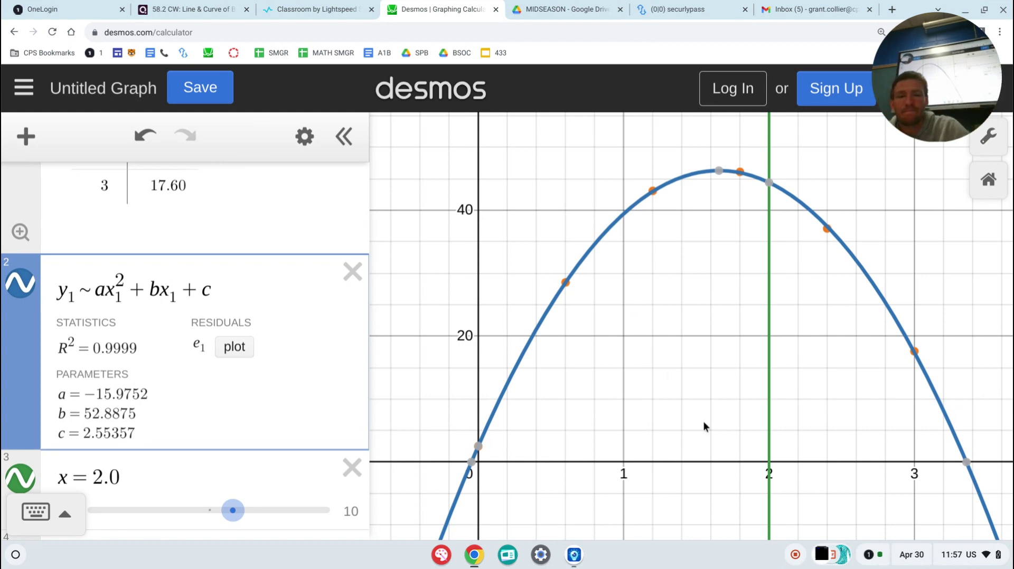
pyautogui.click(579, 561)
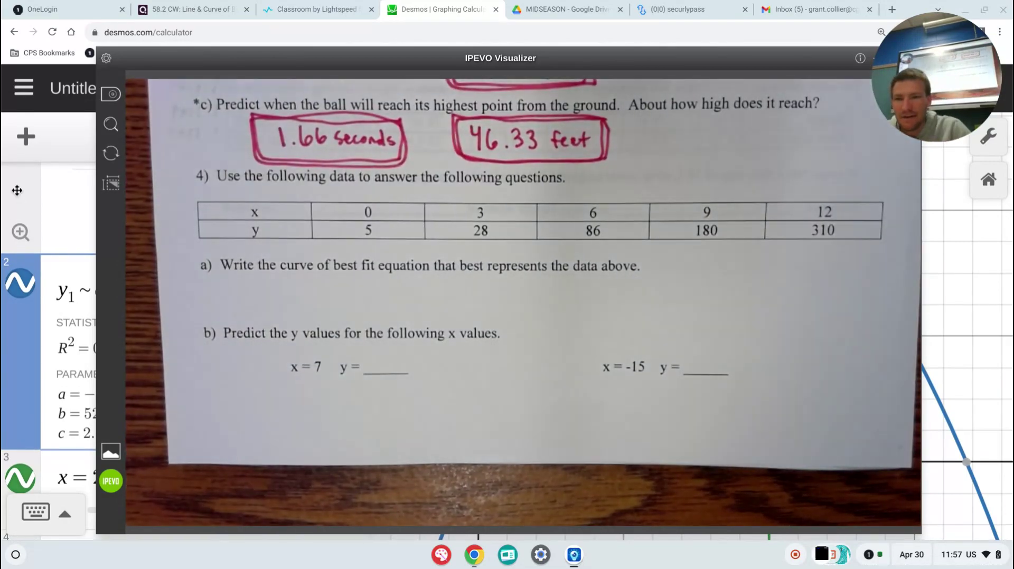
# Clear the punt data table, the quadratic regression and the line x = 2.0 from the expression list in Desmos.
pyautogui.click(2, 85)
pyautogui.click(350, 178)
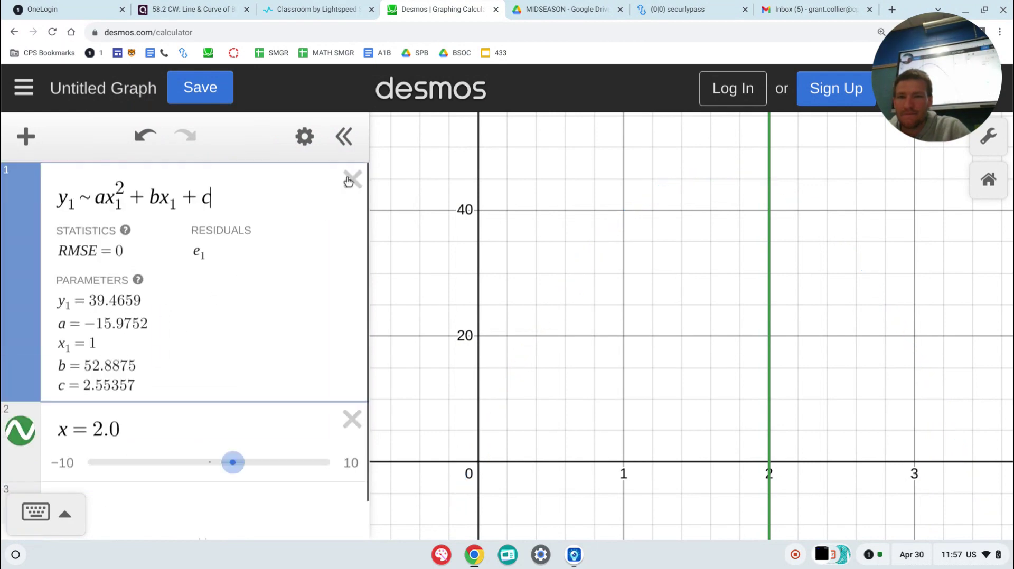
pyautogui.click(350, 180)
pyautogui.click(352, 178)
pyautogui.click(258, 199)
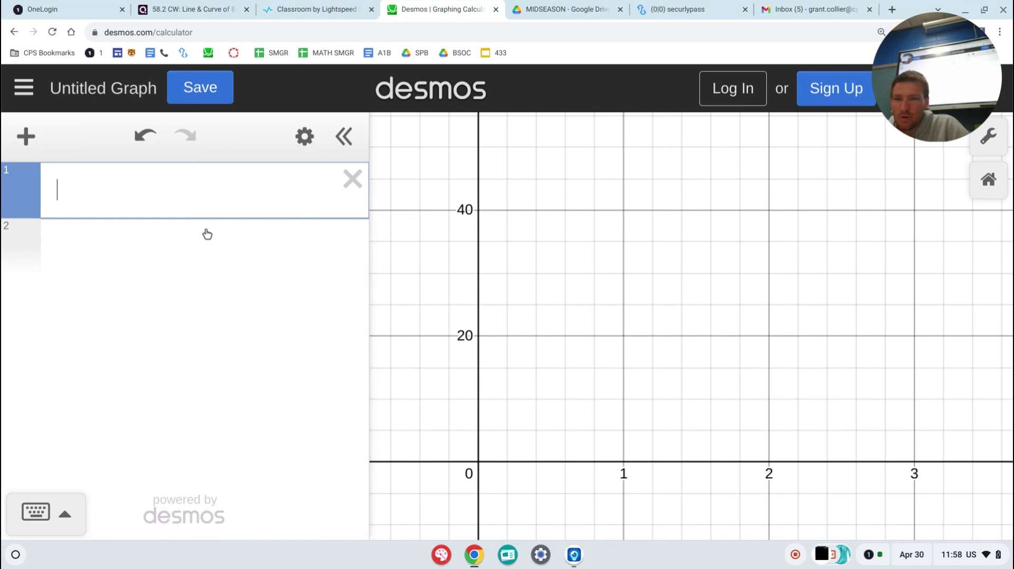
# Create a new table and enter the x values 0, 3, 6, 9 and 12.
pyautogui.write('e')
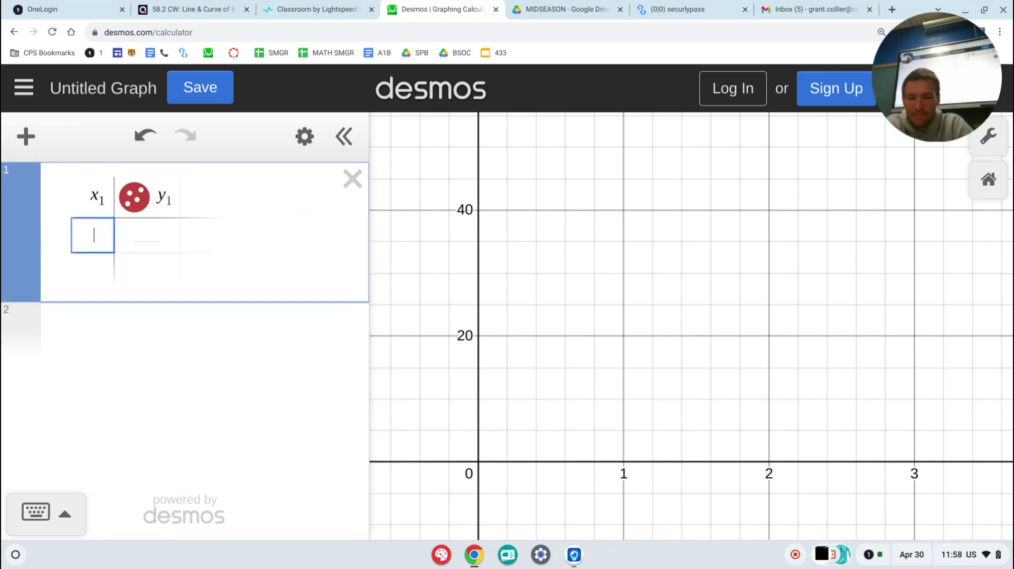
pyautogui.write('0')
pyautogui.press('Return')
pyautogui.write('3')
pyautogui.press('Return')
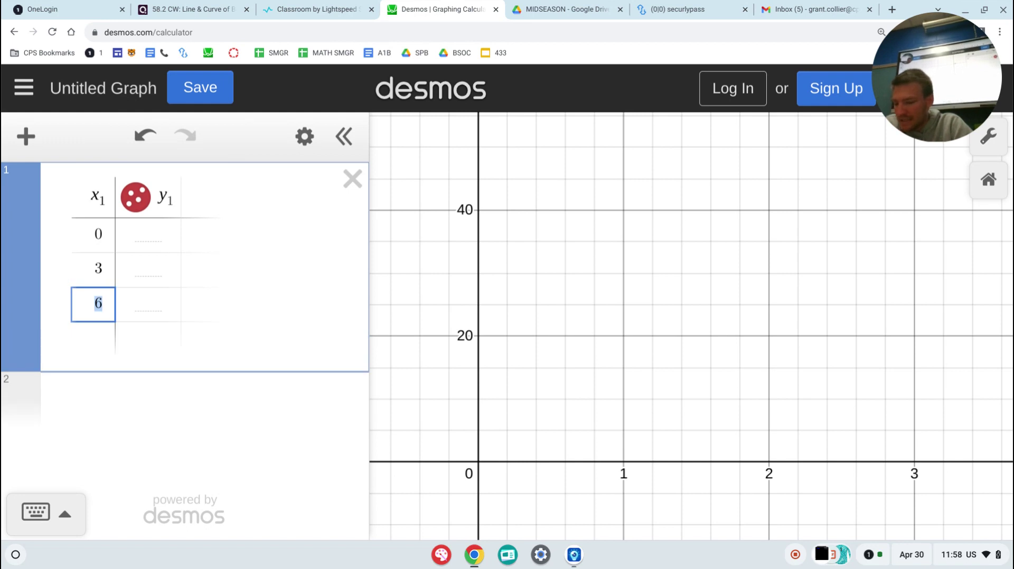
pyautogui.press('Return')
pyautogui.press('Return')
# Fill in the table's y values 5, 28, 86, 180 and 310 beside the matching x values.
pyautogui.press('Right')
pyautogui.press('Up')
pyautogui.press('Up')
pyautogui.press('Right')
pyautogui.press('Right')
pyautogui.press('Right')
pyautogui.press('Up')
pyautogui.press('Up')
pyautogui.press('Left')
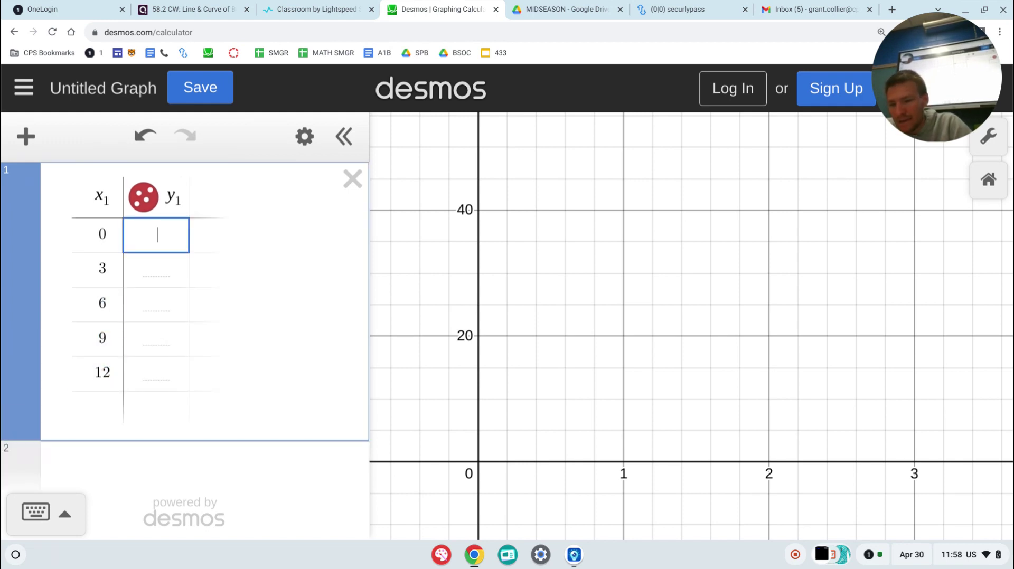
pyautogui.write('5')
pyautogui.press('Return')
pyautogui.write('28')
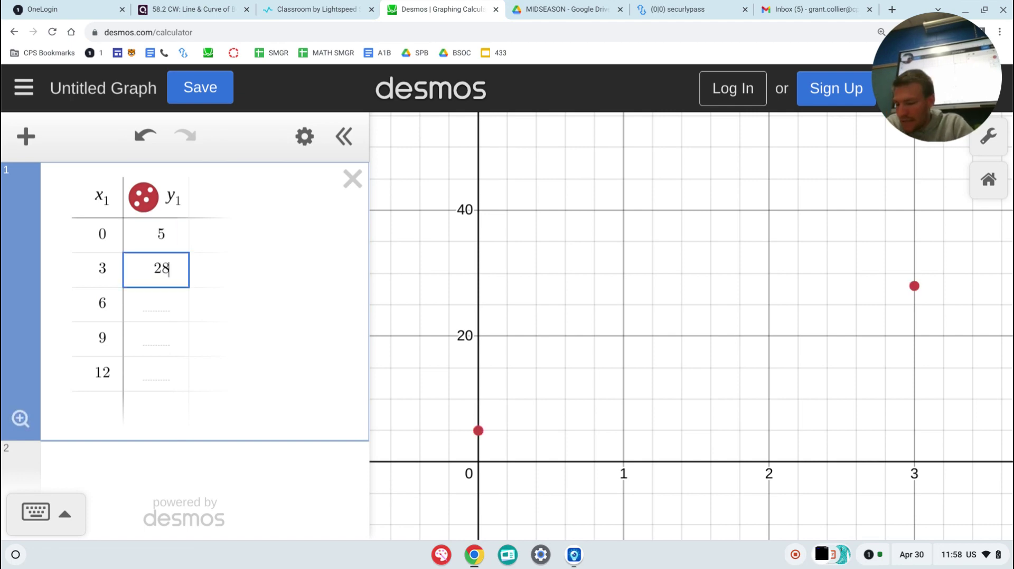
pyautogui.press('Return')
pyautogui.write('86')
pyautogui.press('Return')
pyautogui.write('180')
pyautogui.press('Return')
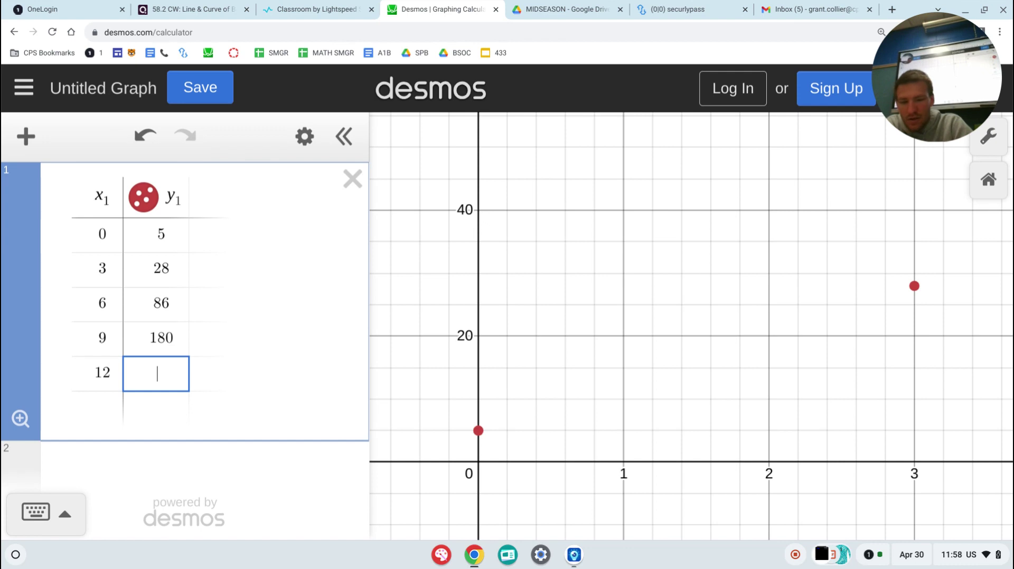
pyautogui.write('310')
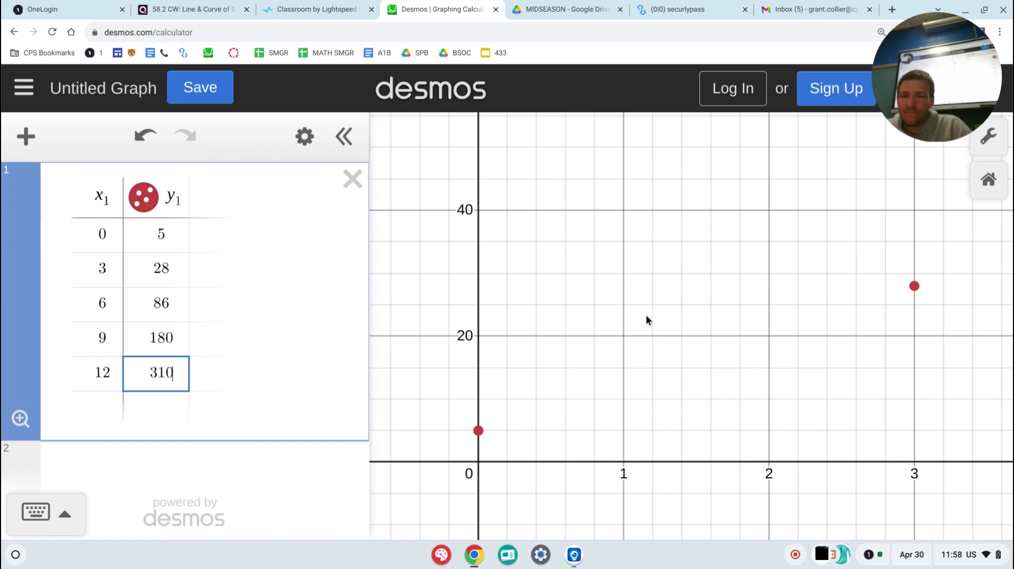
pyautogui.click(662, 320)
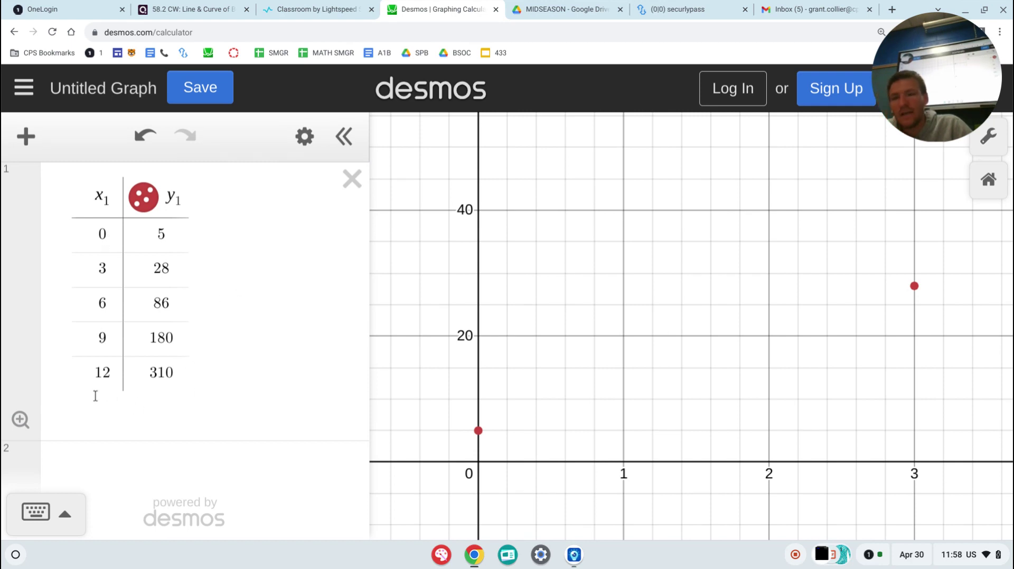
# Fit the graph view to the table's data points and nudge it slightly.
pyautogui.click(20, 420)
pyautogui.moveTo(630, 270); pyautogui.dragTo(594, 253)
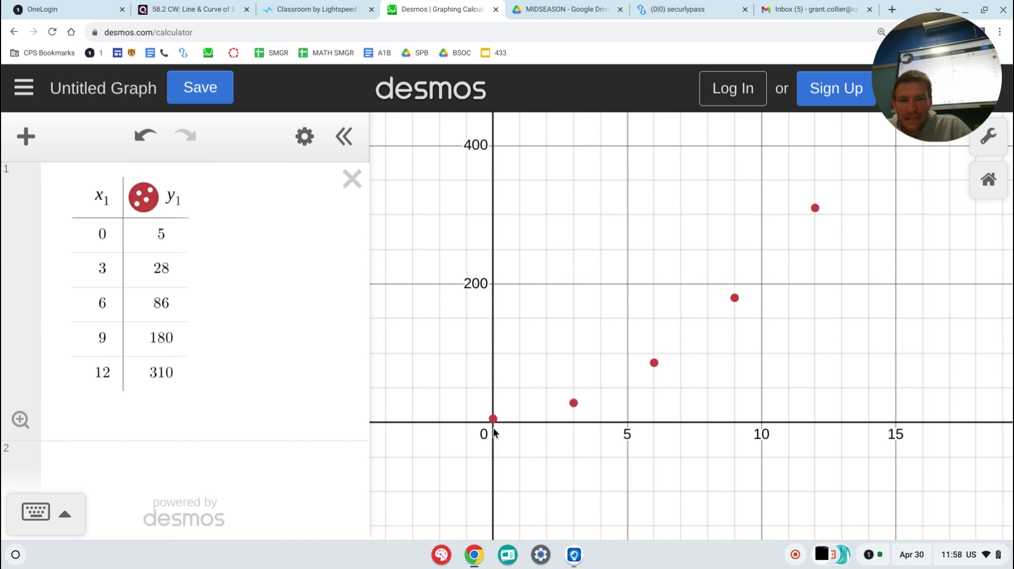
pyautogui.moveTo(493, 436)
pyautogui.mouseDown()
pyautogui.moveTo(511, 439)
pyautogui.moveTo(486, 447)
pyautogui.mouseUp()
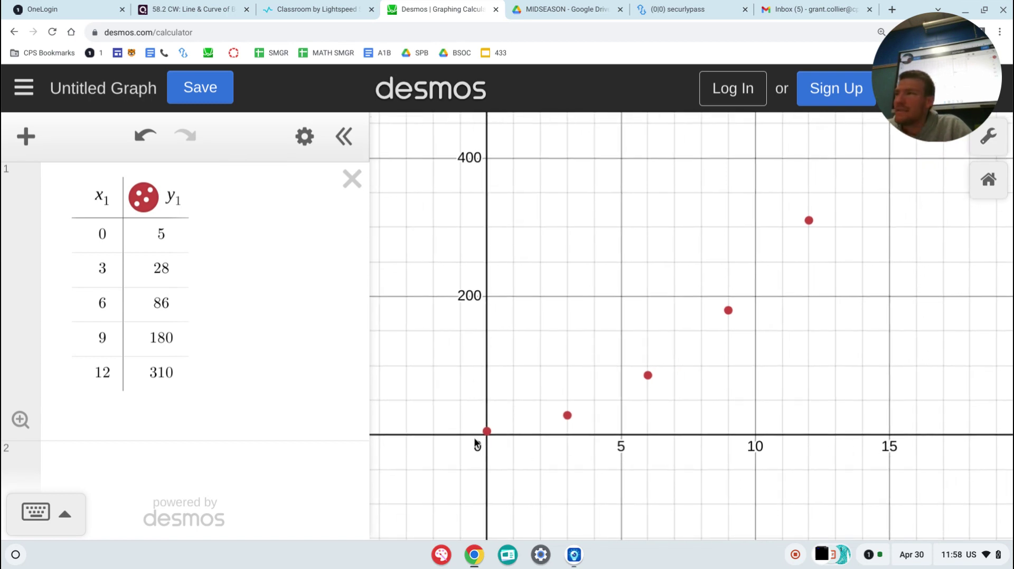
# Reset the graph to its default view and zoom out manually to bring all the data points into view.
pyautogui.click(988, 180)
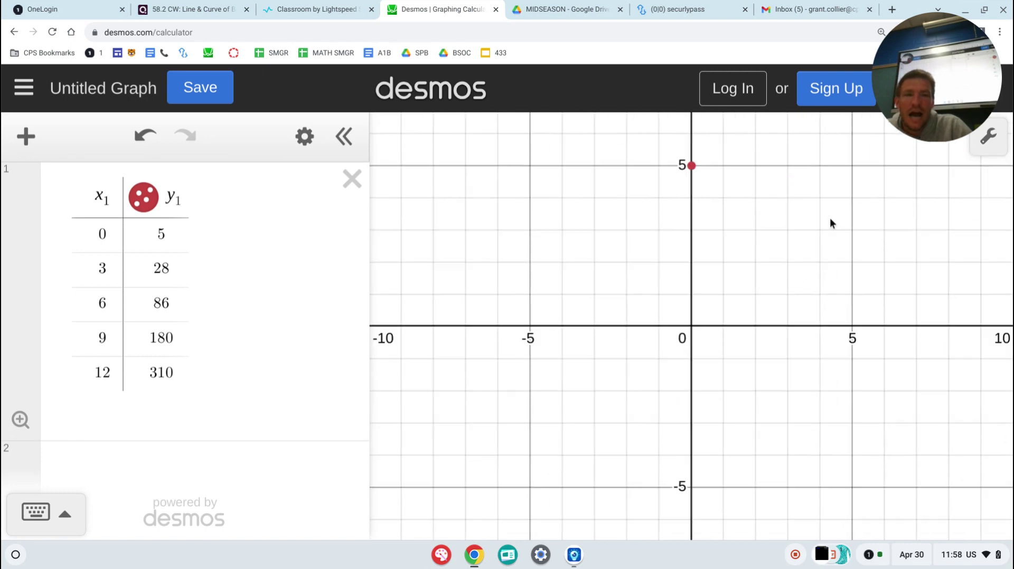
pyautogui.scroll(-10, 725, 267)
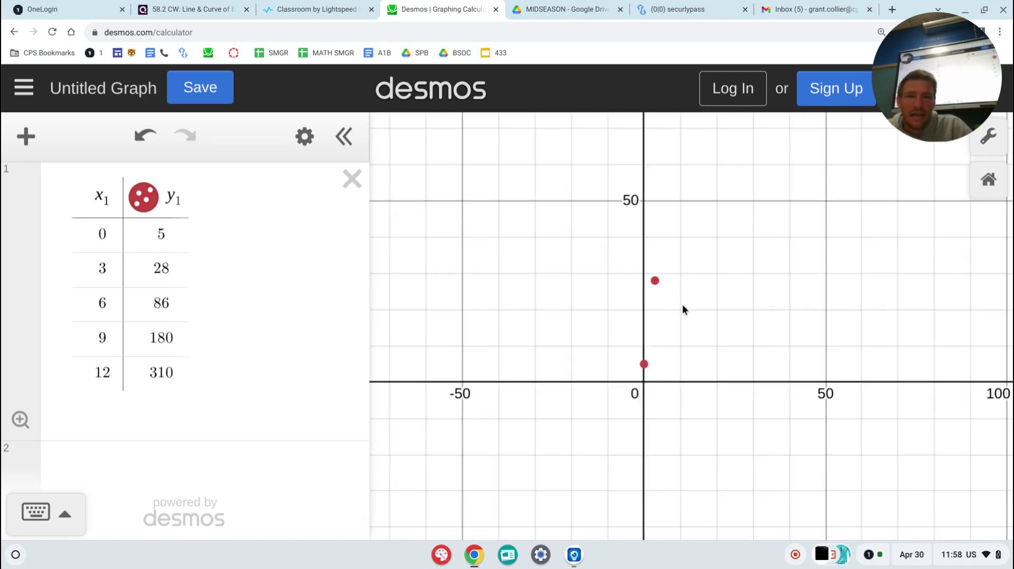
pyautogui.scroll(-5, 712, 285)
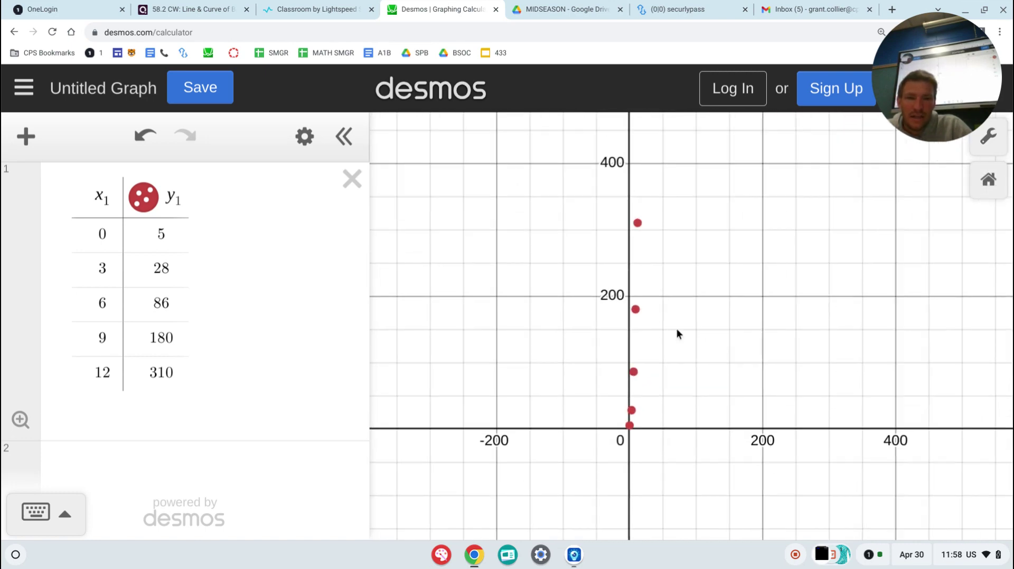
pyautogui.moveTo(672, 363); pyautogui.dragTo(652, 273)
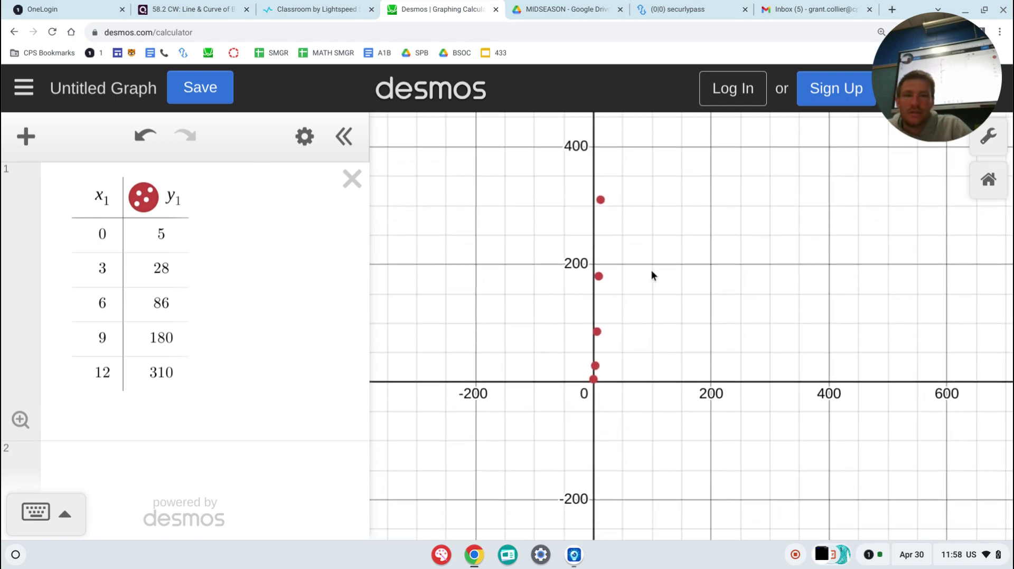
# Refit the graph view to the table's data and consult question 4a in IPEVO Visualizer before returning to the empty second expression.
pyautogui.click(20, 421)
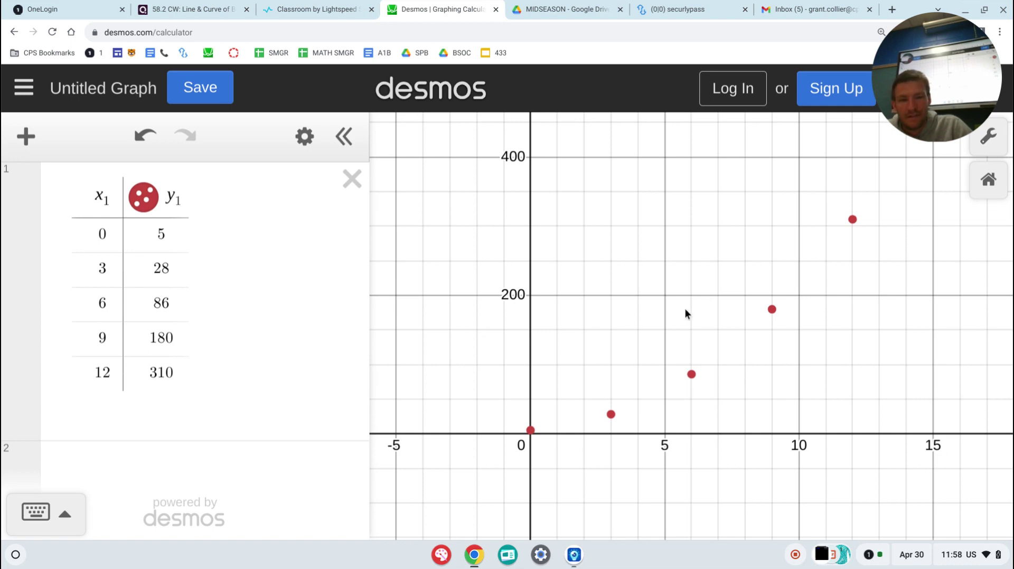
pyautogui.click(196, 466)
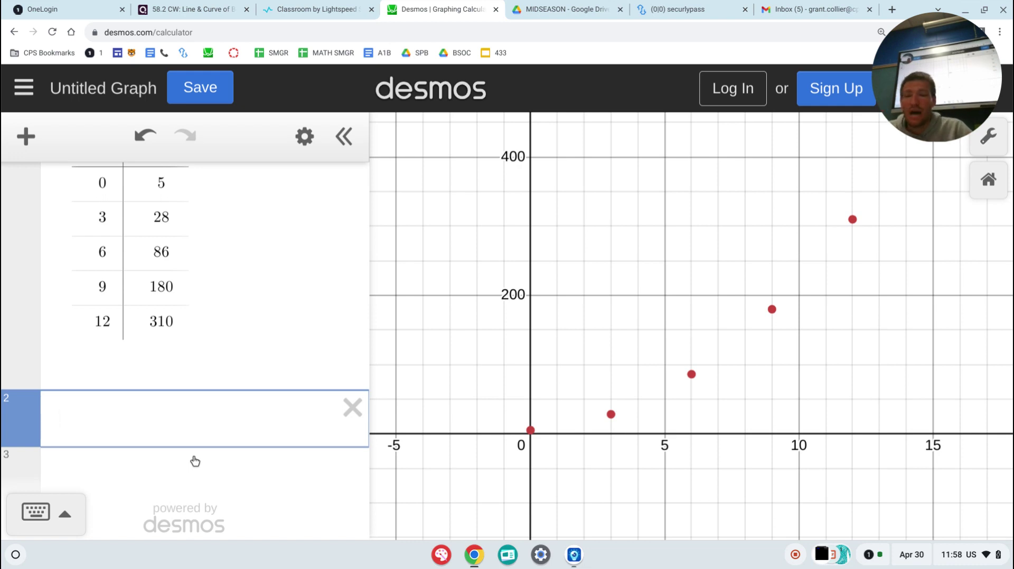
pyautogui.click(577, 561)
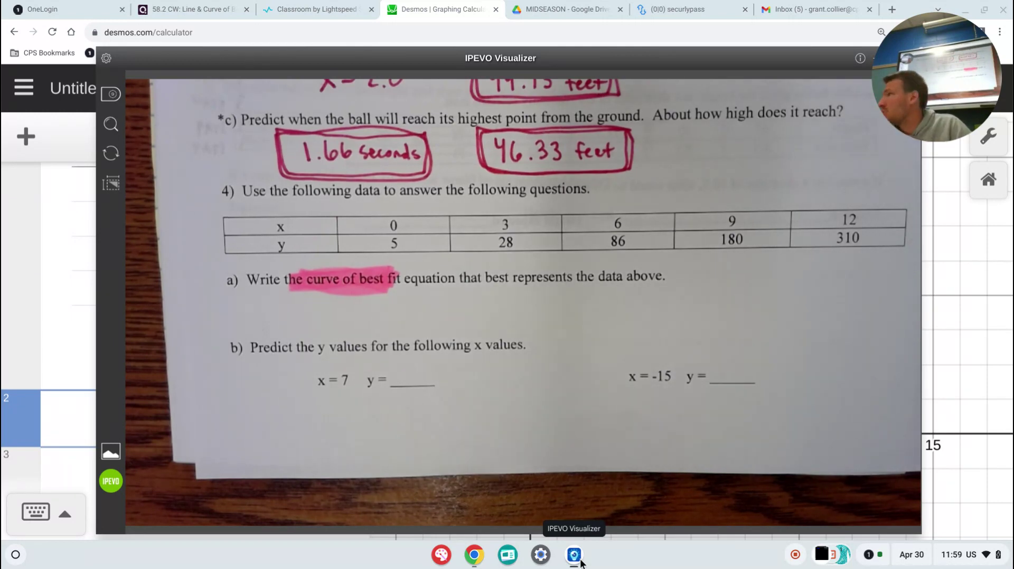
pyautogui.click(581, 562)
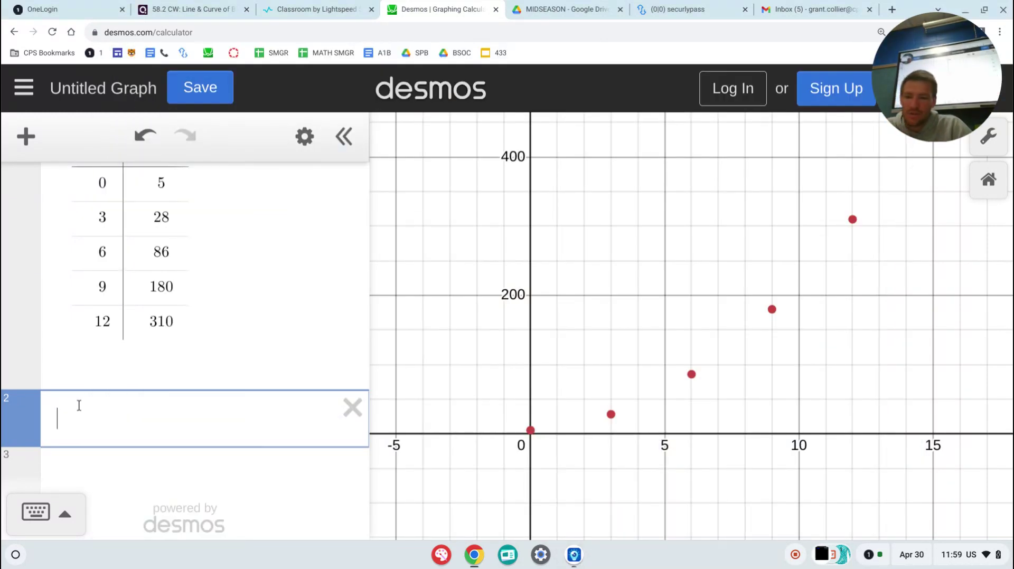
# Enter the quadratic regression y1 ~ ax1^2 + bx1 + c below the table.
pyautogui.write('y1')
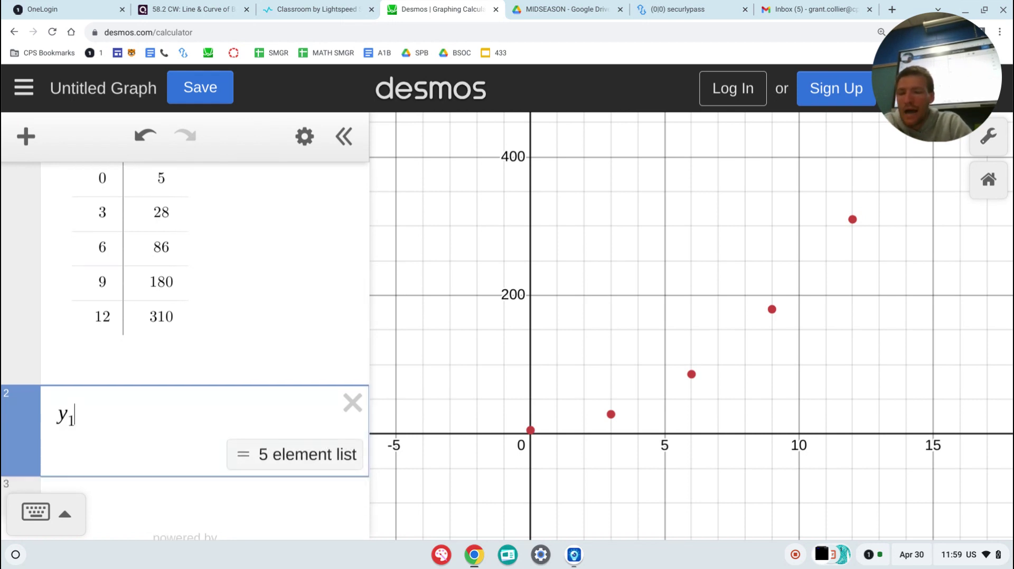
pyautogui.write('~ax')
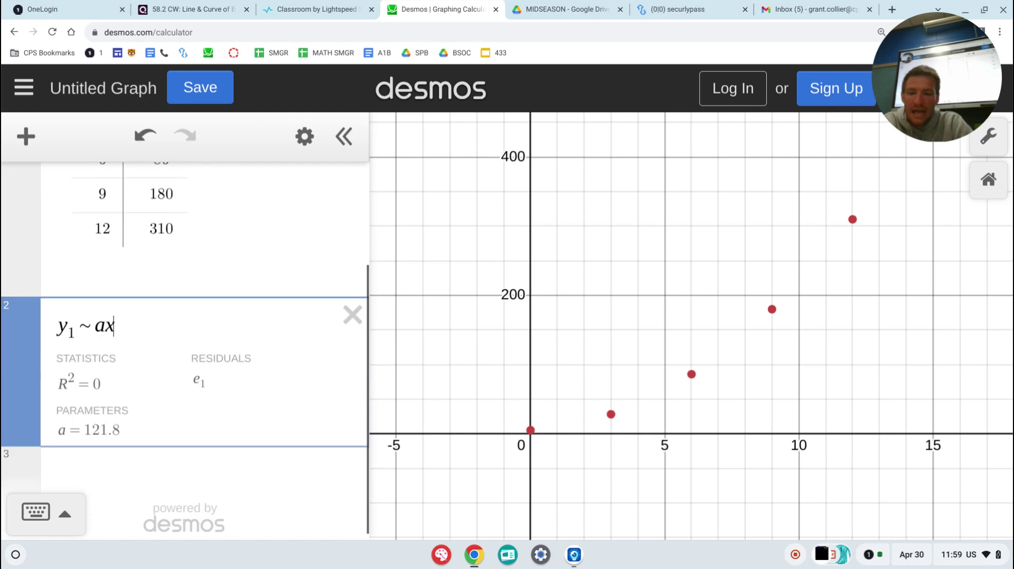
pyautogui.write('1^2')
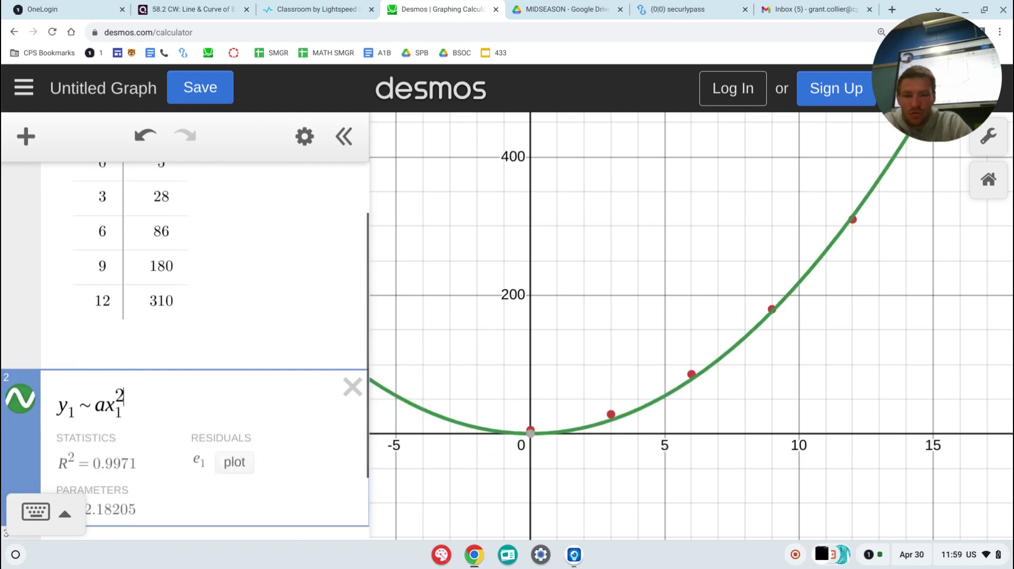
pyautogui.write('+bx1+c')
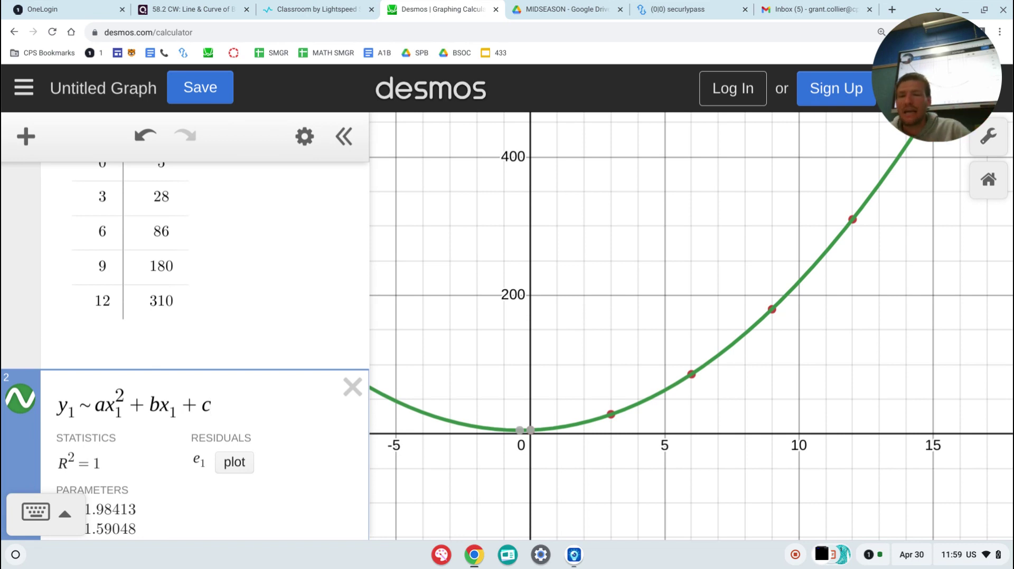
# Read the regression's R² value and parameters a, b and c, and return to question 4a in IPEVO Visualizer.
pyautogui.scroll(-3, 182, 386)
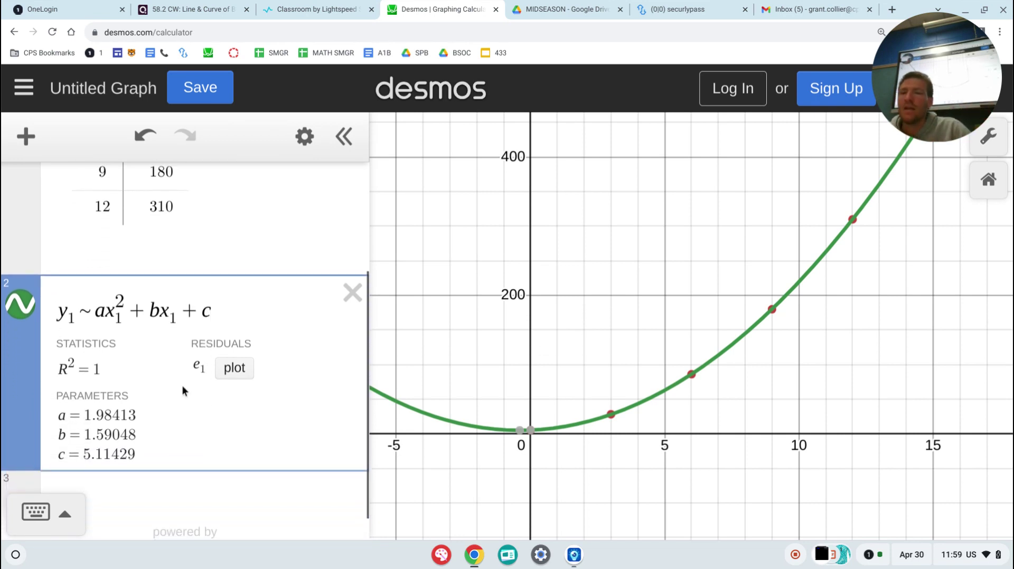
pyautogui.moveTo(94, 368); pyautogui.dragTo(103, 365)
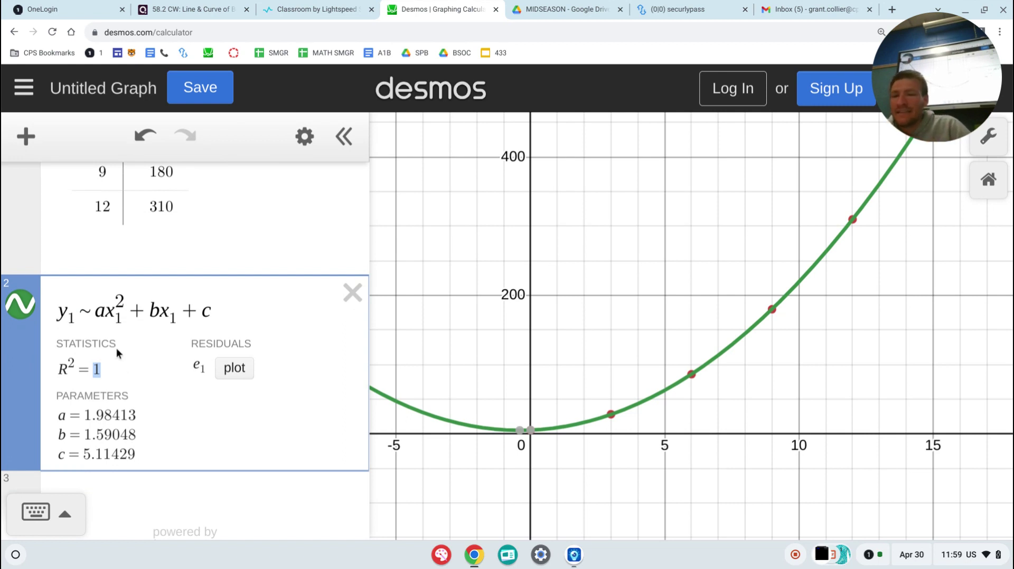
pyautogui.click(101, 371)
pyautogui.moveTo(95, 370); pyautogui.dragTo(108, 368)
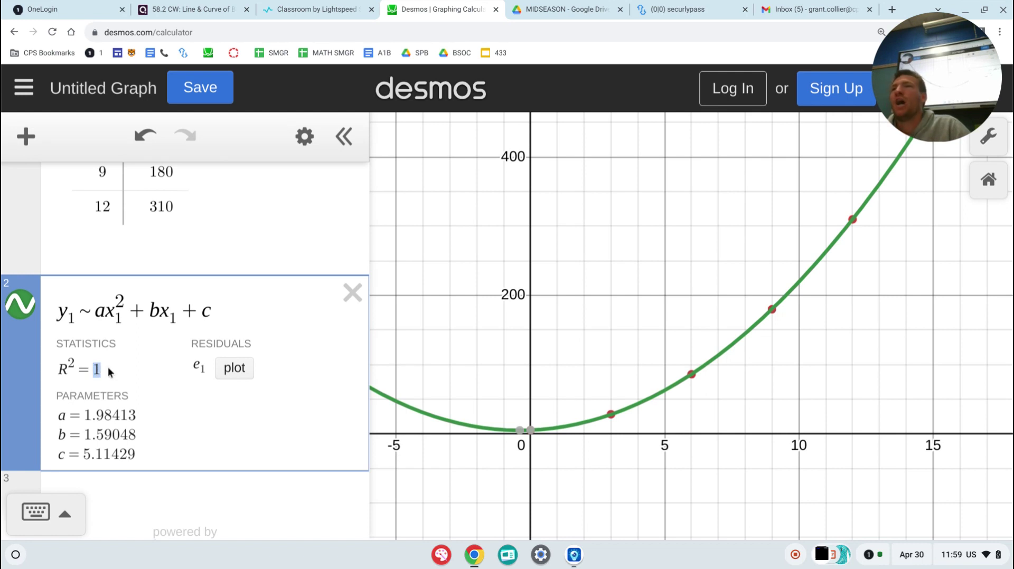
pyautogui.click(112, 369)
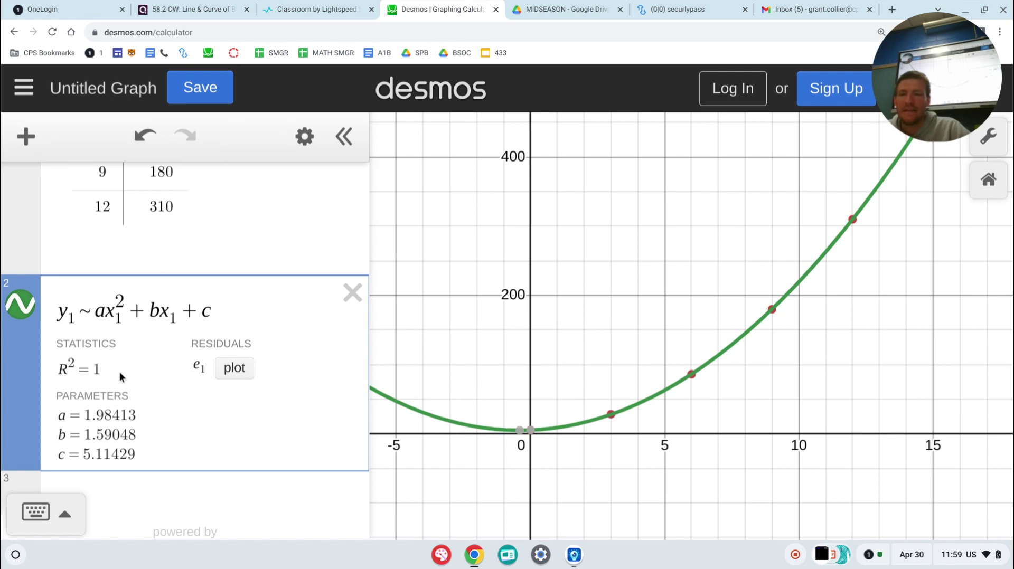
pyautogui.moveTo(85, 415); pyautogui.dragTo(106, 455)
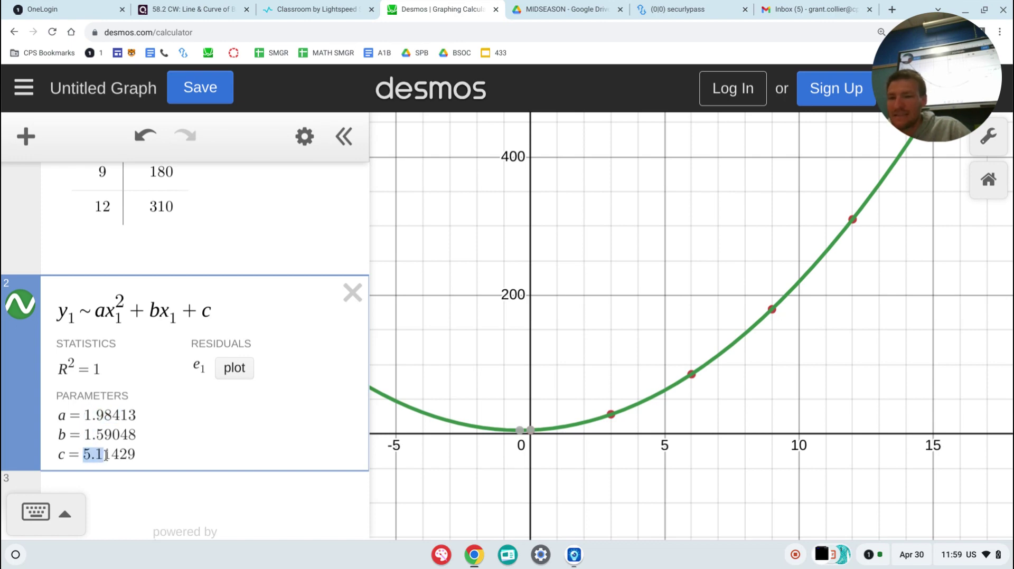
pyautogui.click(574, 559)
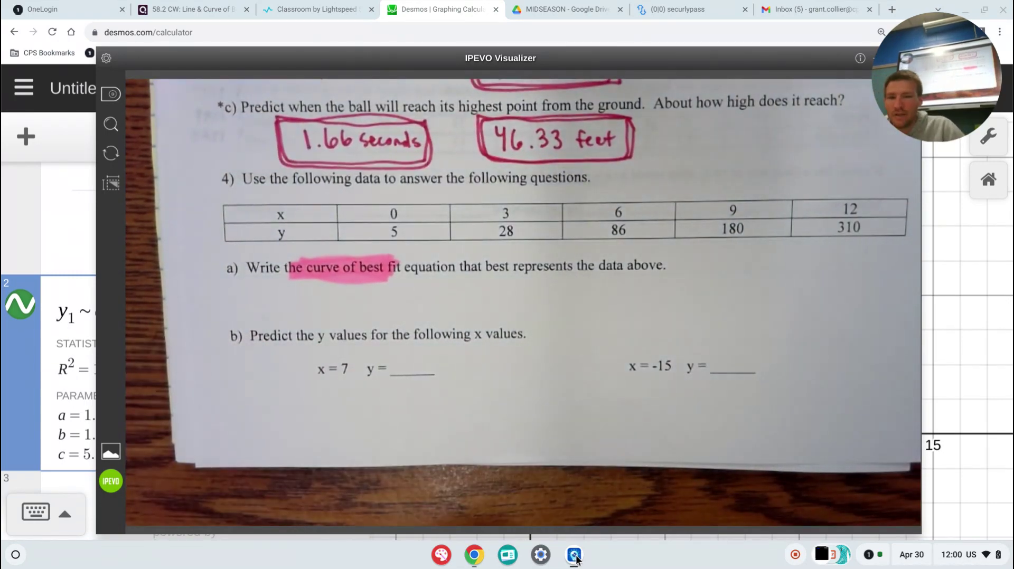
# Compare the regression parameters a, b and c in Desmos with the question 4a equation in IPEVO Visualizer.
pyautogui.click(574, 555)
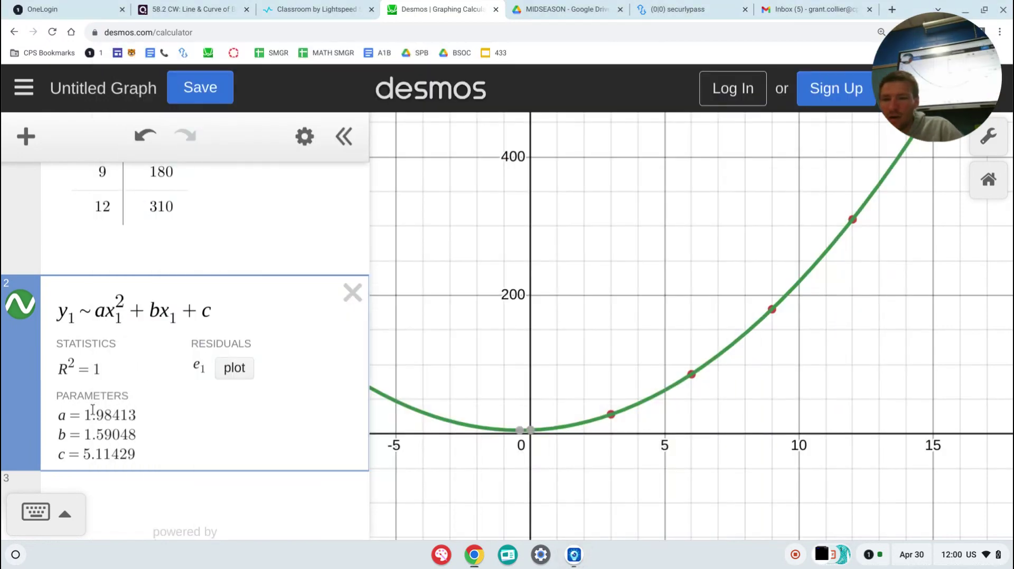
pyautogui.moveTo(86, 414); pyautogui.dragTo(114, 415)
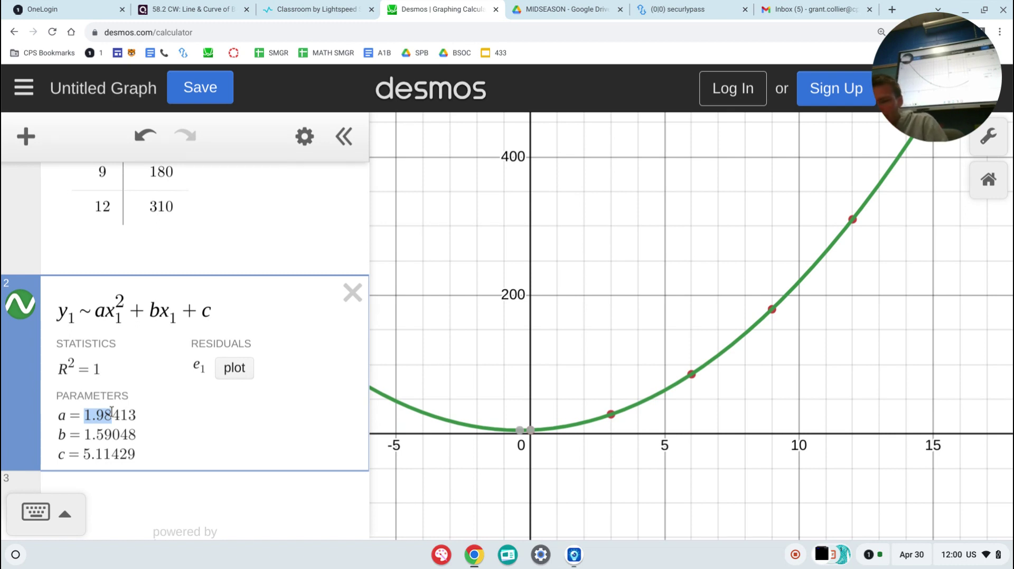
pyautogui.click(575, 555)
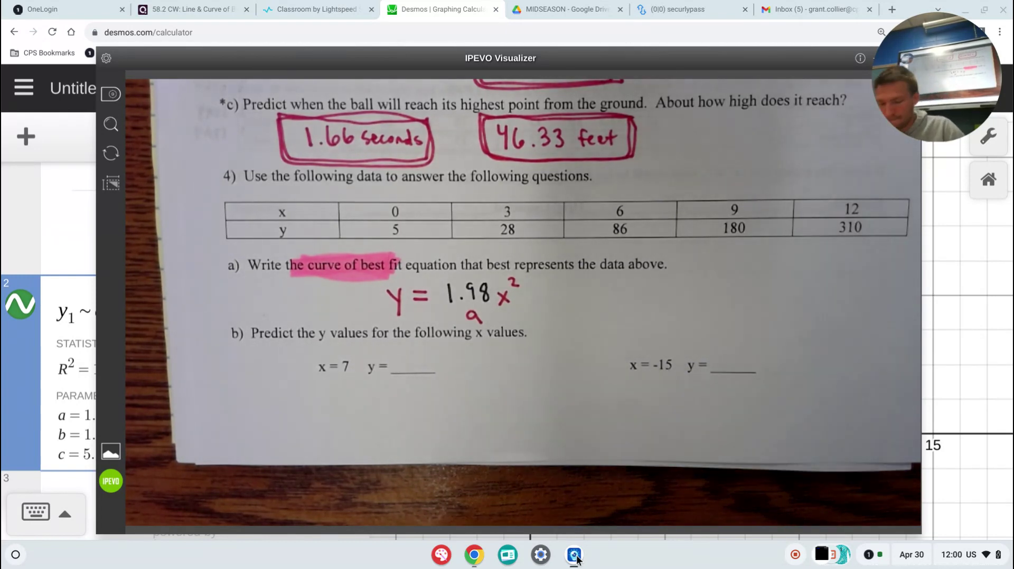
pyautogui.click(575, 556)
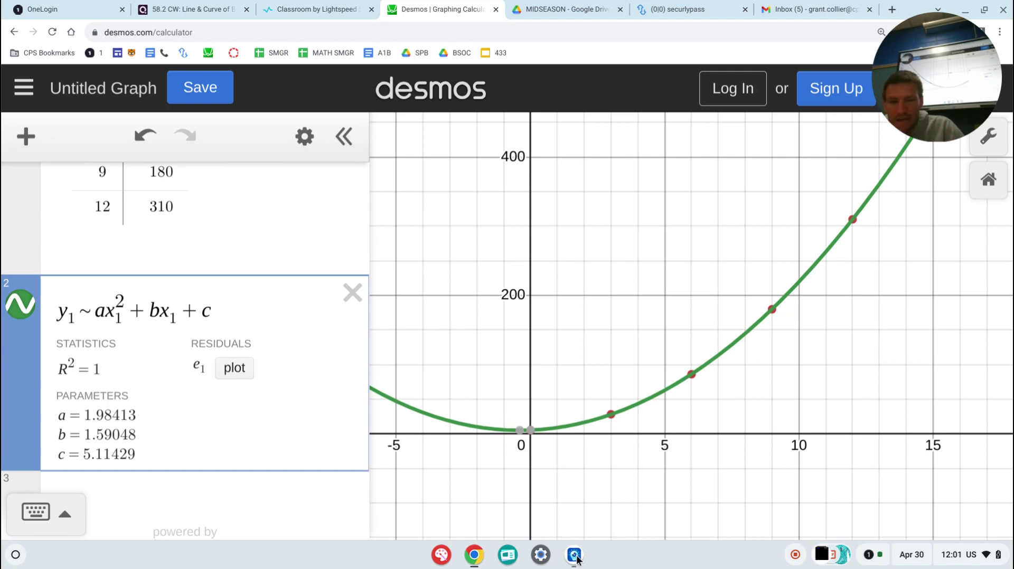
pyautogui.click(577, 558)
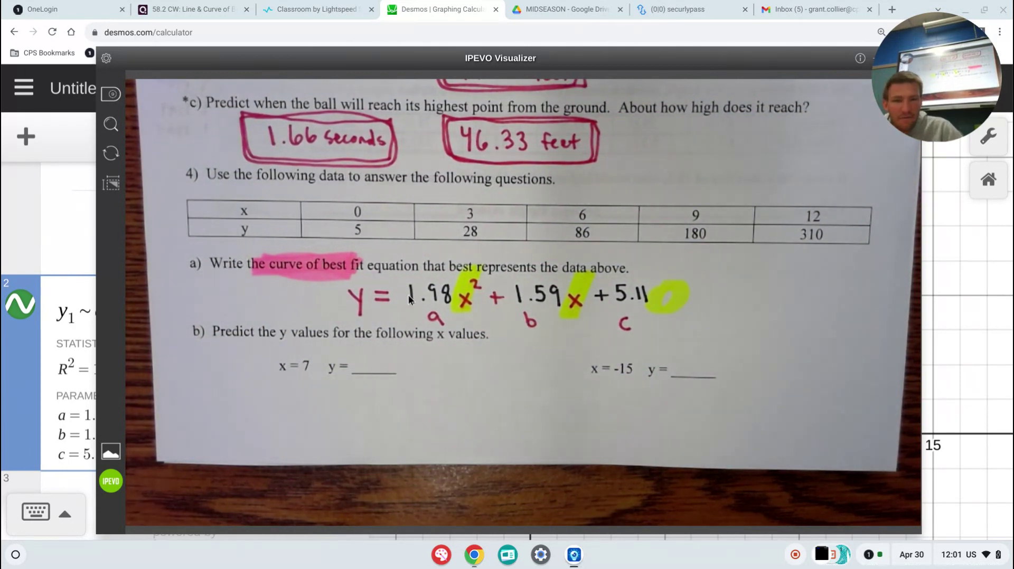
# Return to Desmos, examine both sides of the fitted parabola in a wider view, and refit the graph to the table's data.
pyautogui.click(969, 315)
pyautogui.scroll(-5, 634, 264)
pyautogui.moveTo(646, 243); pyautogui.dragTo(696, 299)
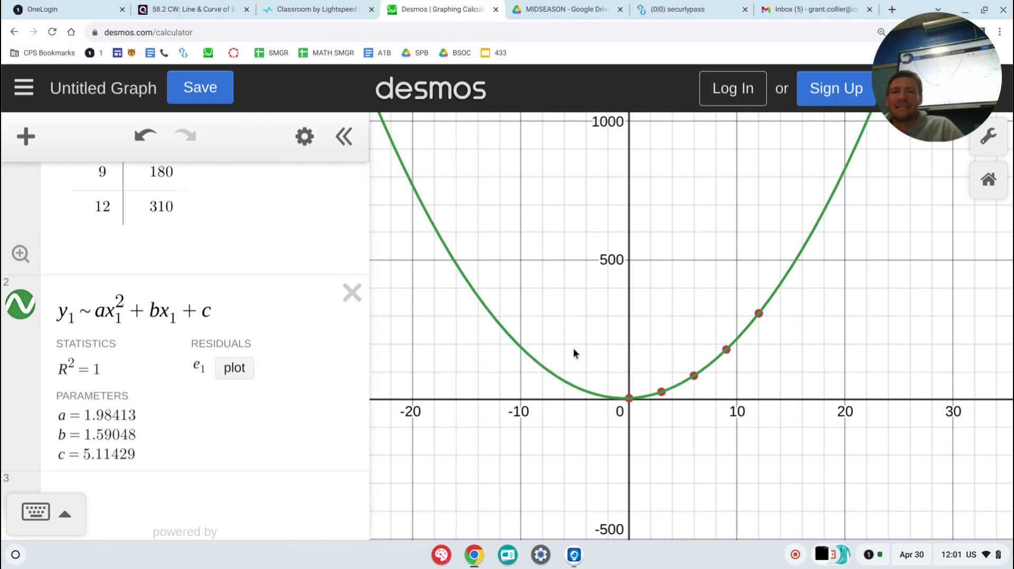
pyautogui.click(20, 254)
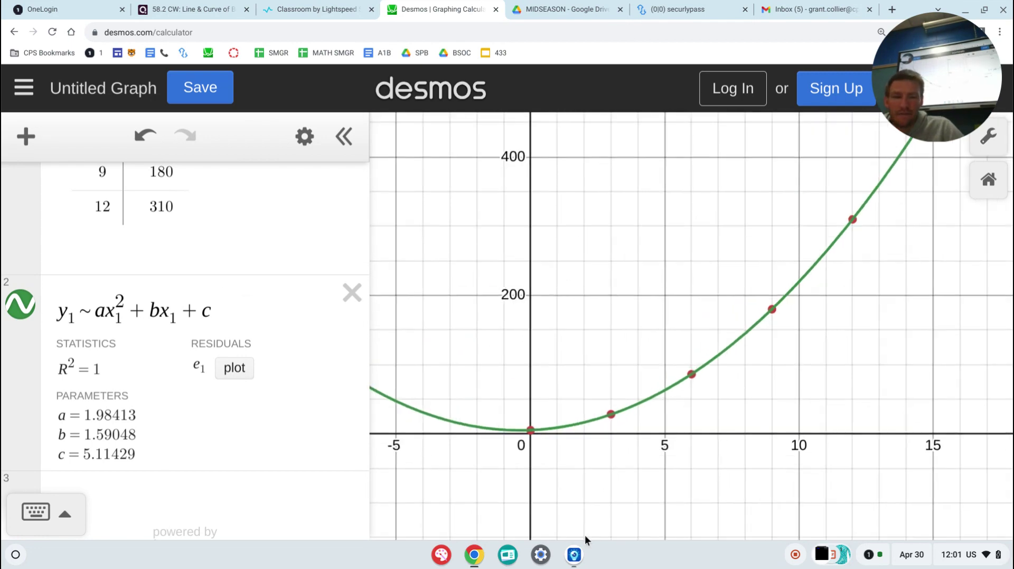
# For question 4b in IPEVO Visualizer, graph x = 7 in Desmos and read where it meets the curve before returning to the worksheet.
pyautogui.click(581, 557)
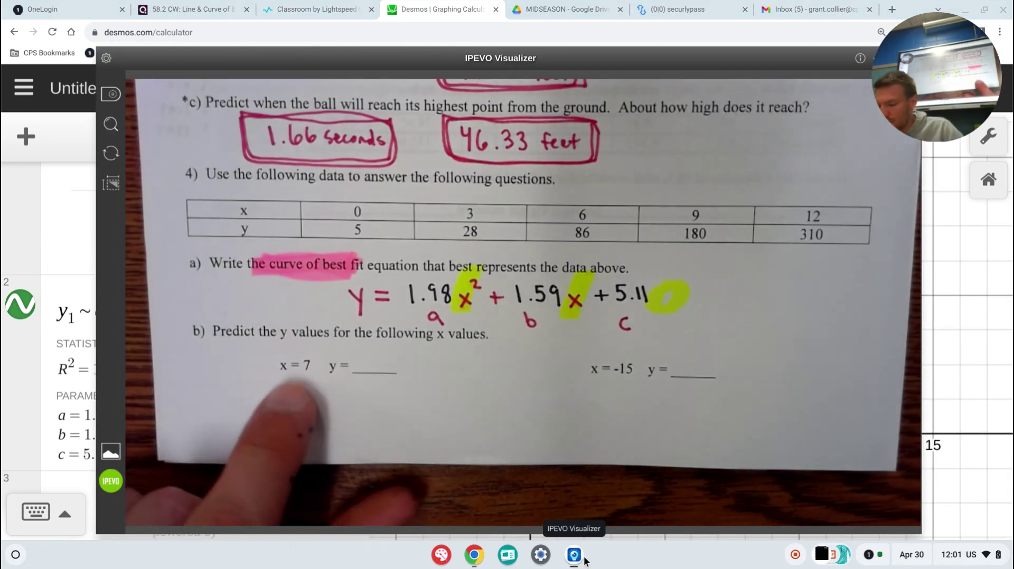
pyautogui.click(584, 559)
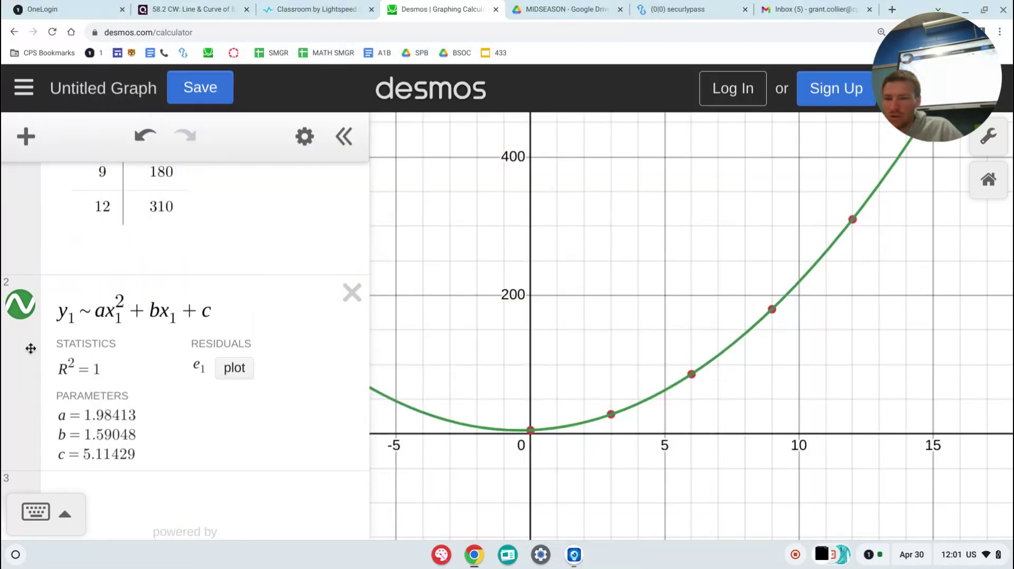
pyautogui.click(147, 441)
pyautogui.write('x=7')
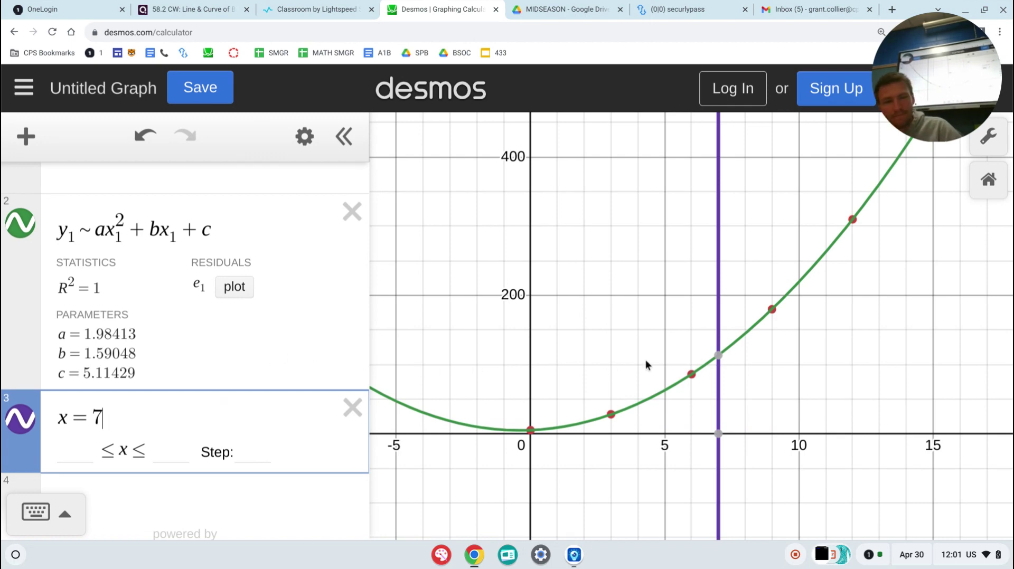
pyautogui.click(718, 357)
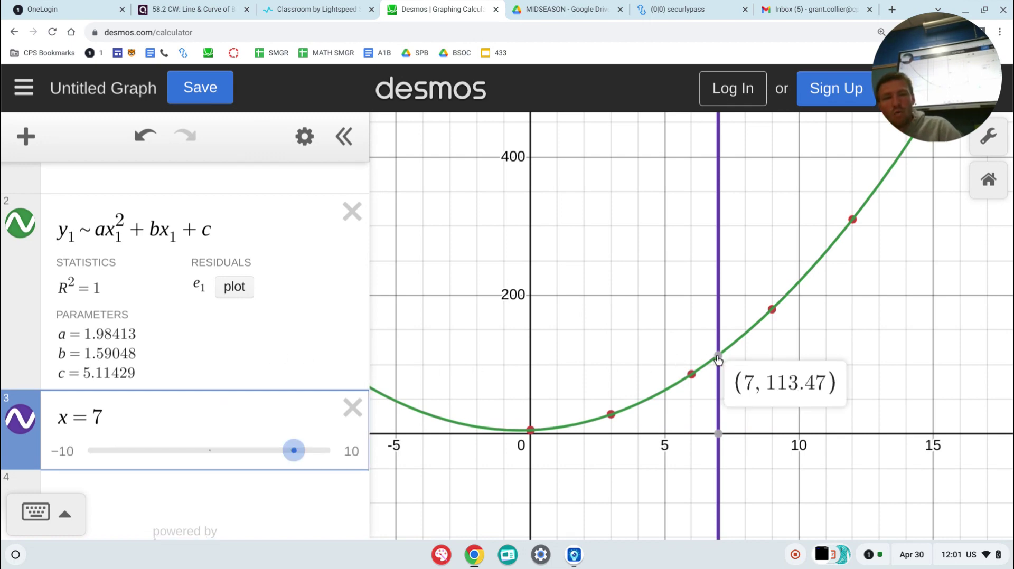
pyautogui.click(574, 555)
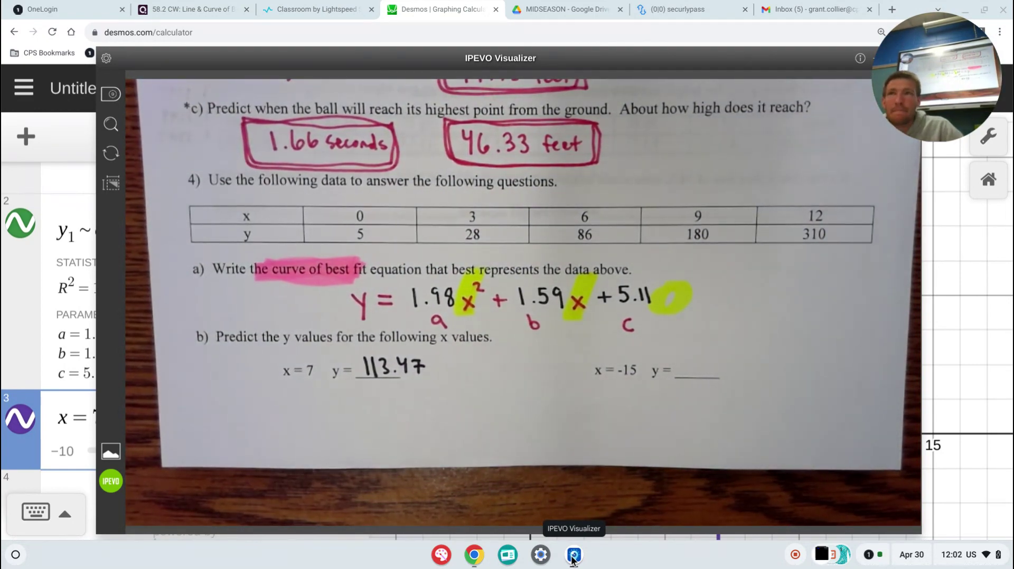
# Switch back to Desmos and change the vertical line's equation to x = -15.
pyautogui.click(7, 439)
pyautogui.click(147, 421)
pyautogui.press('BackSpace')
pyautogui.write('-15')
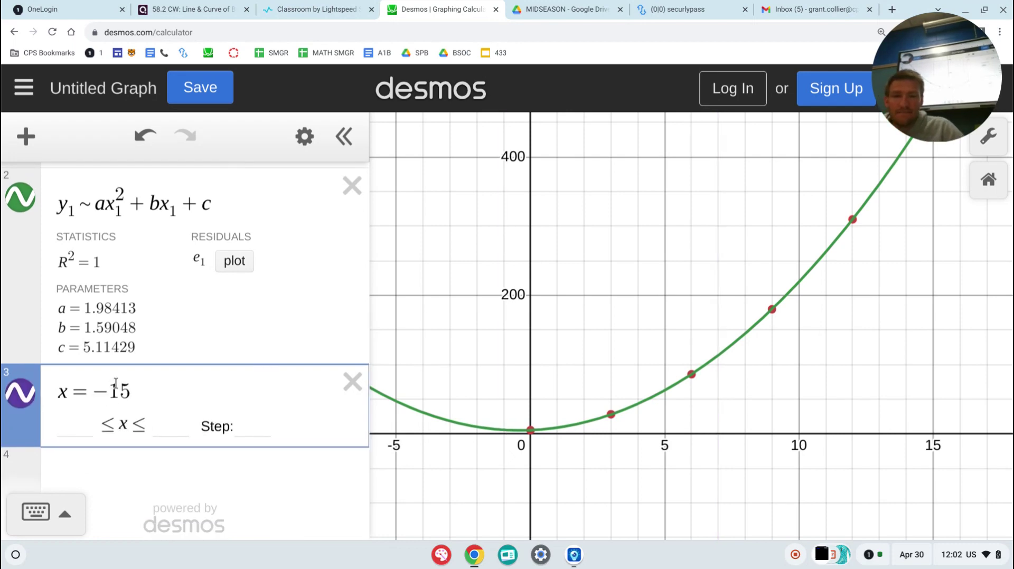
pyautogui.click(470, 362)
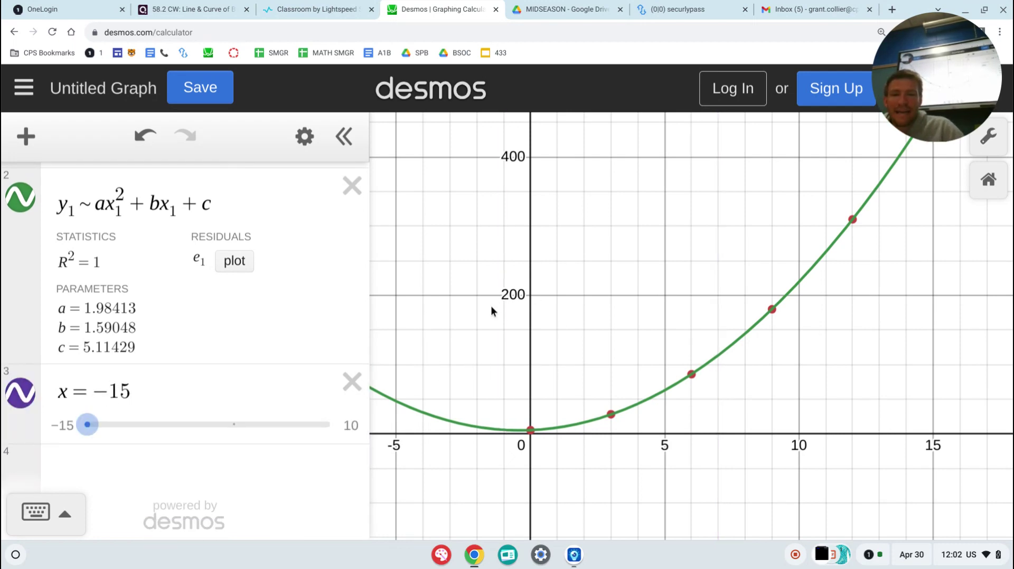
# Read the coordinates where x = -15 meets the regression curve and return to question 4b in IPEVO Visualizer.
pyautogui.scroll(-5, 493, 306)
pyautogui.moveTo(509, 311); pyautogui.dragTo(674, 344)
pyautogui.click(470, 276)
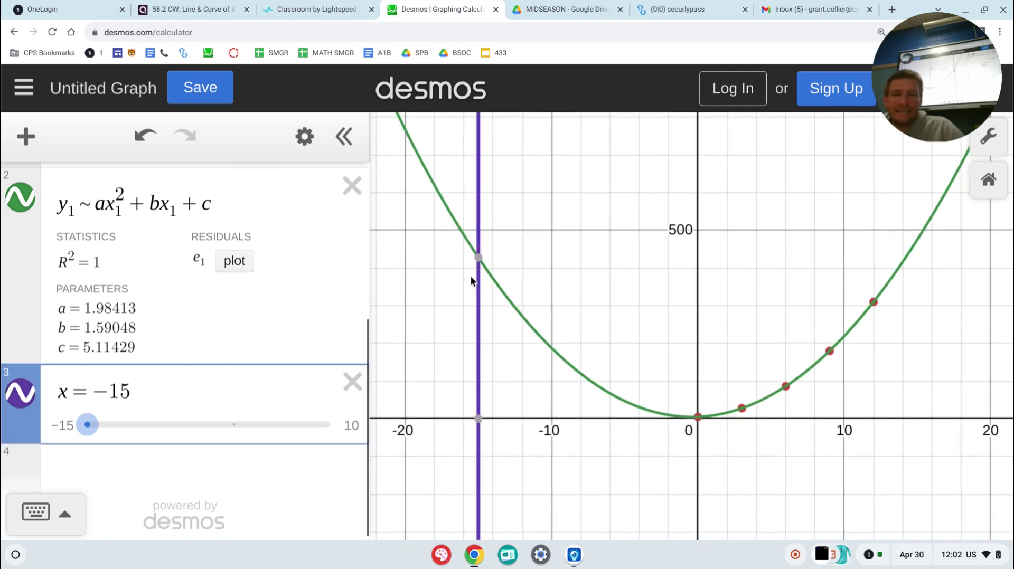
pyautogui.click(478, 258)
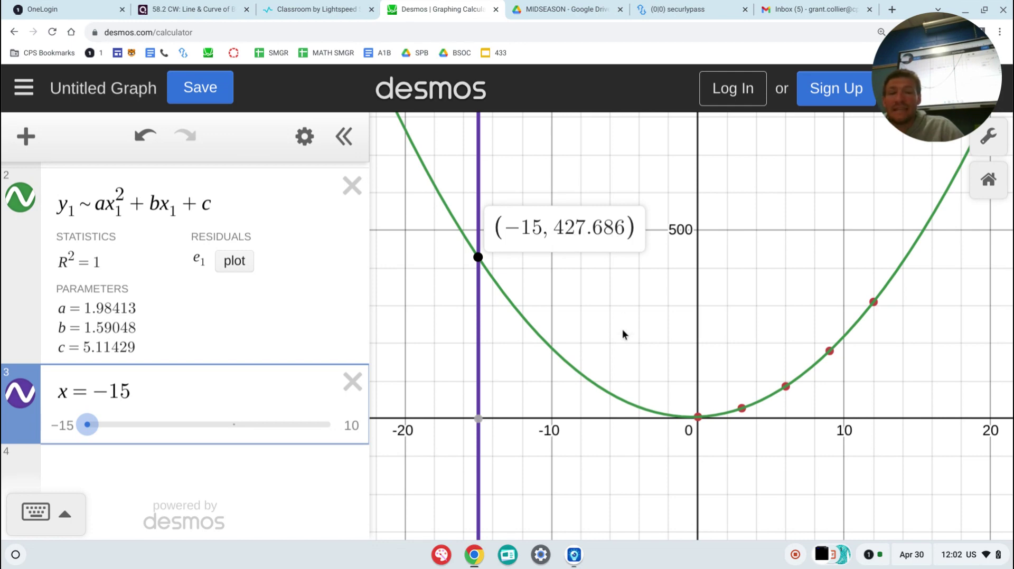
pyautogui.click(576, 556)
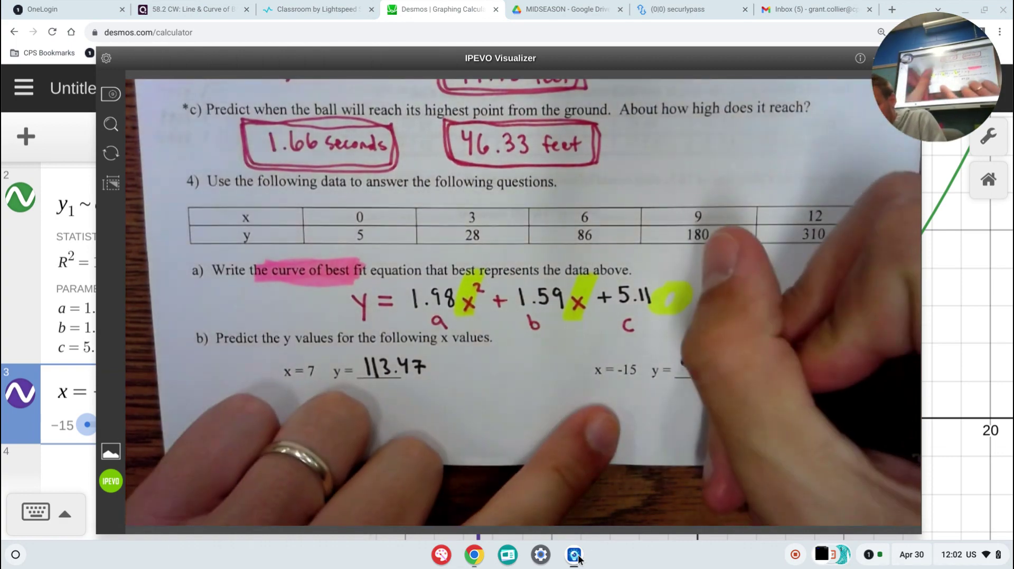
pyautogui.click(576, 556)
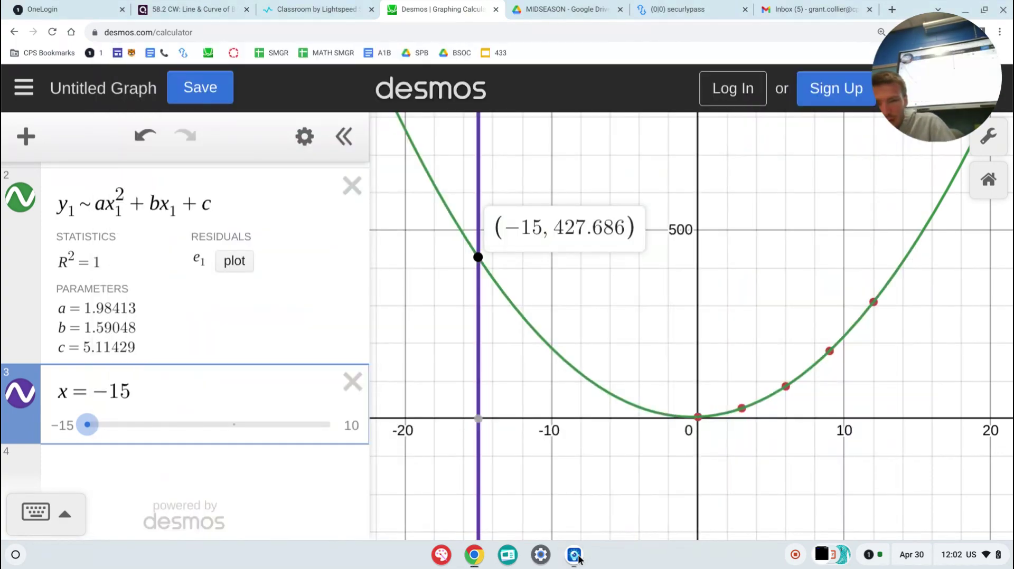
pyautogui.click(576, 556)
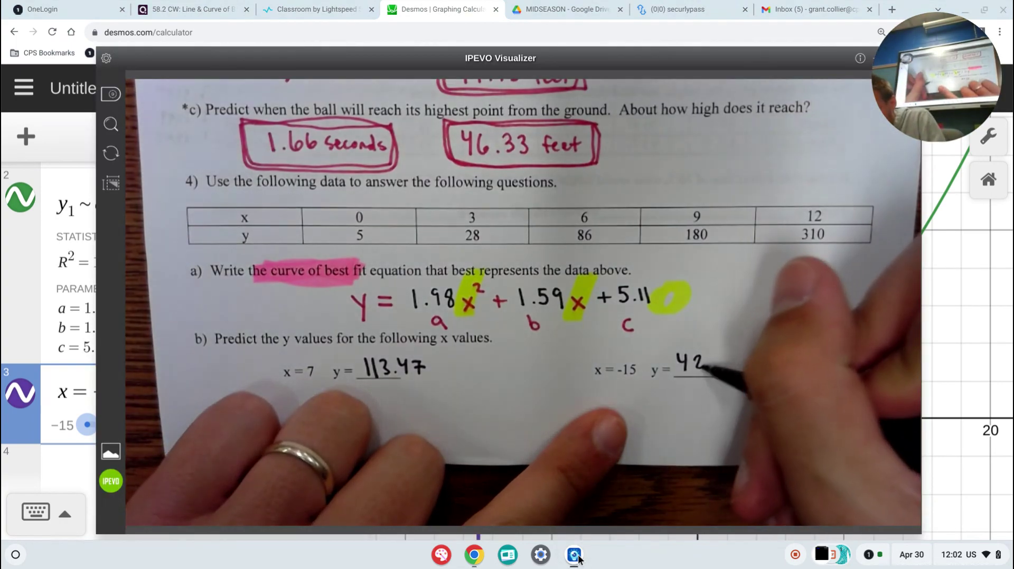